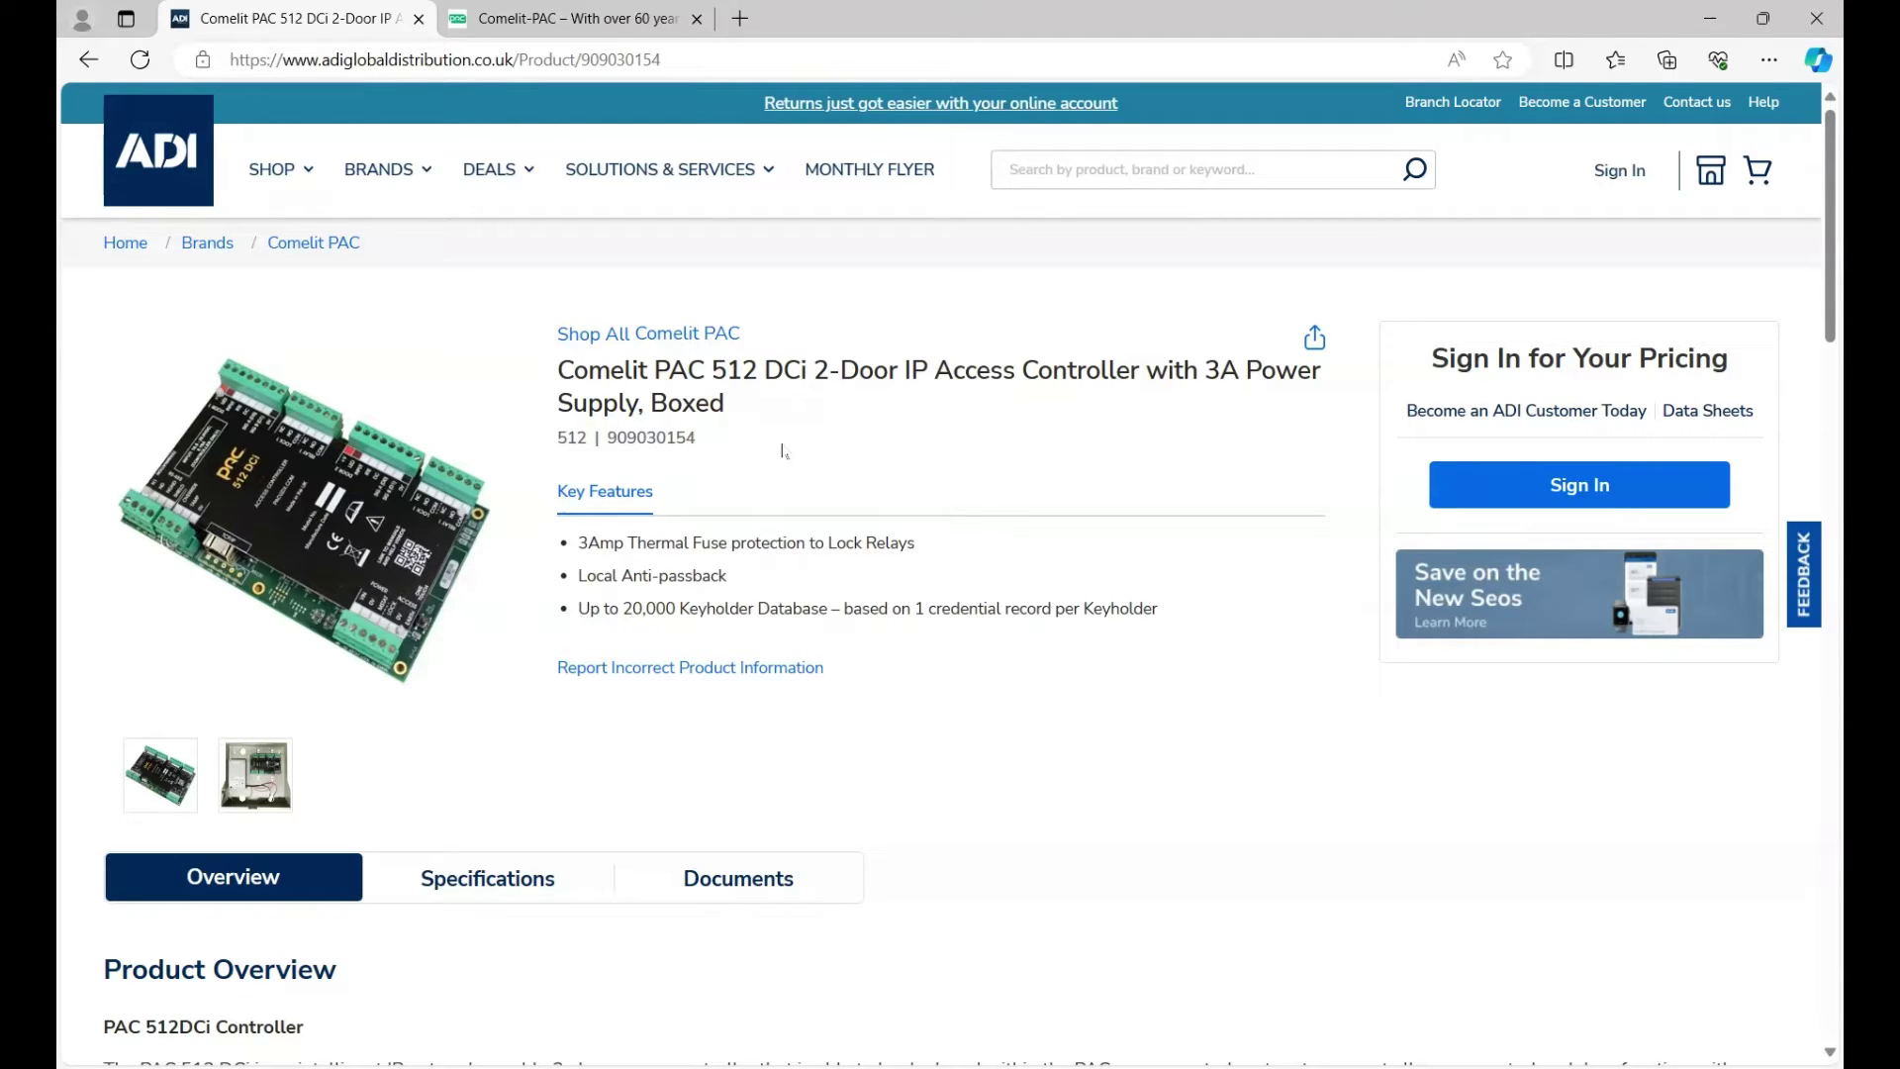
Open the Access Central™ product page on pacgdx.com and scroll down to its Download button.
{"action": "left_click", "coordinate": [588, 15]}
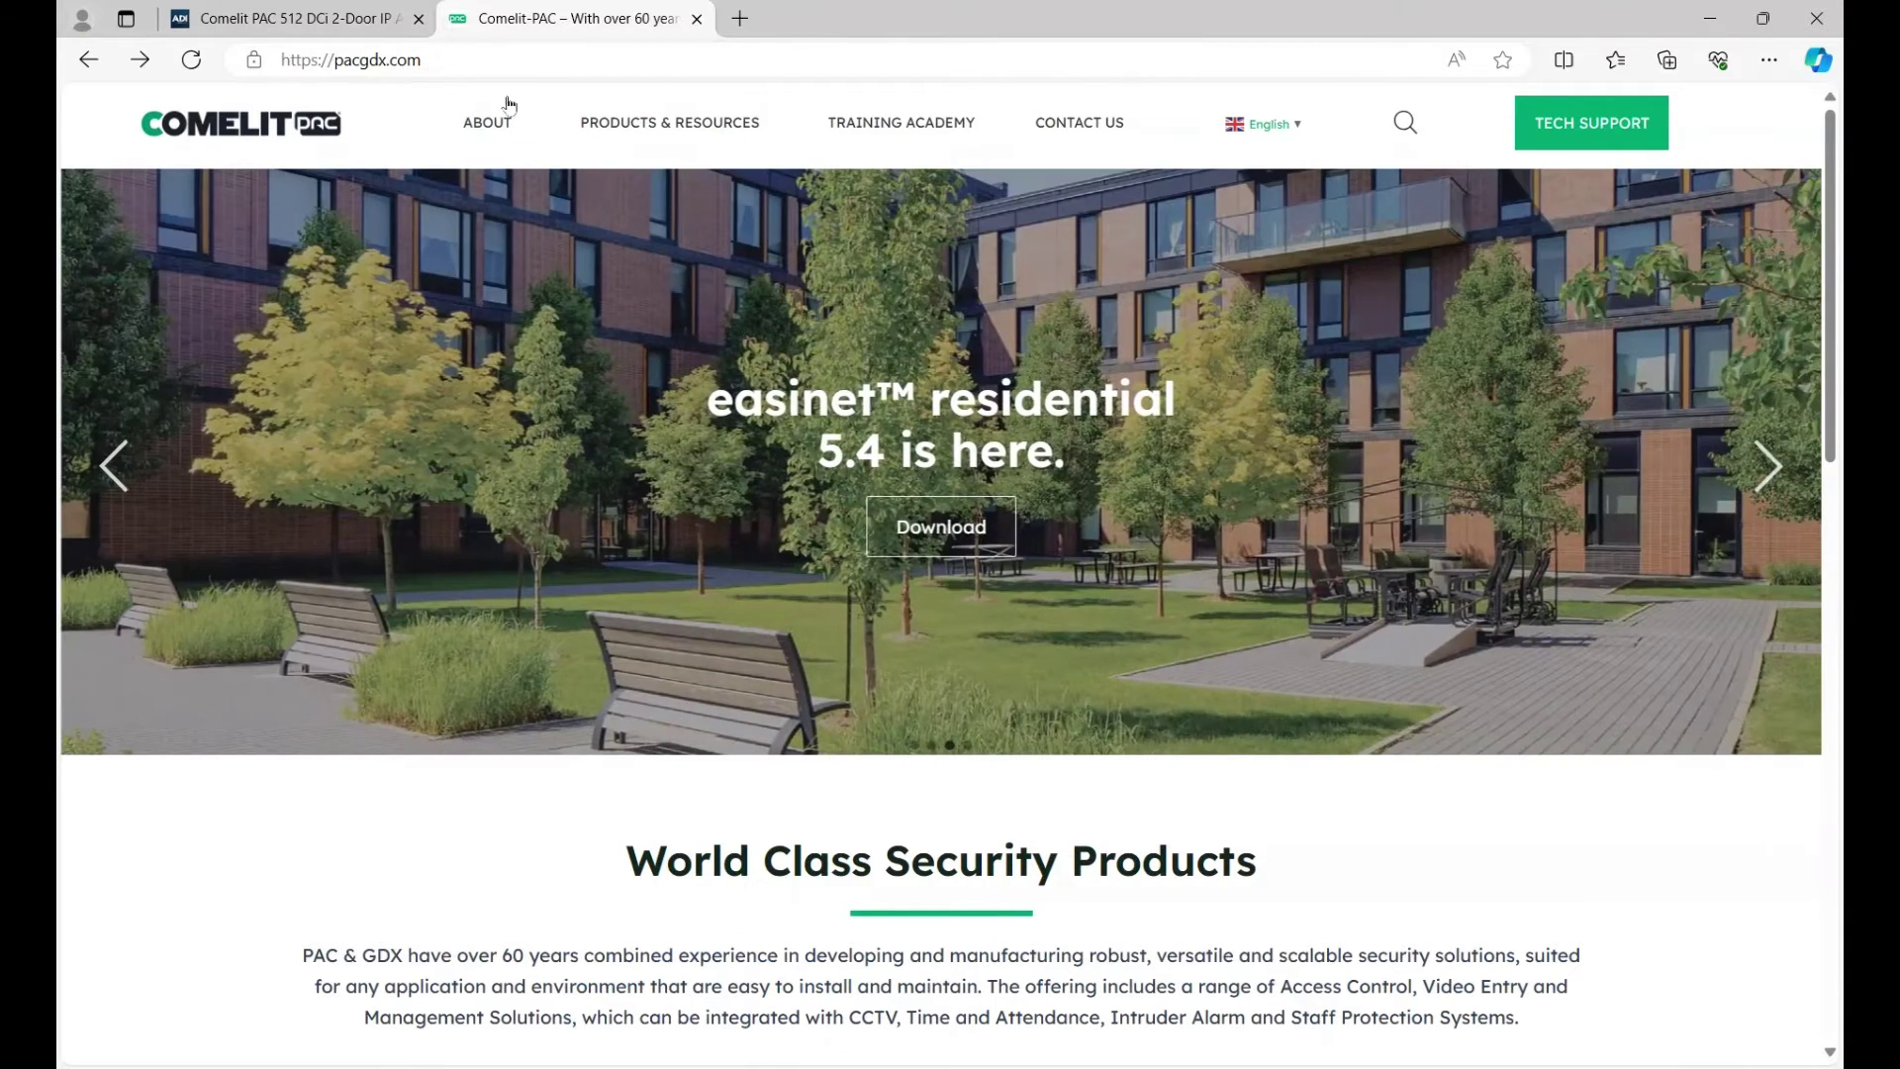
{"action": "mouse_move", "coordinate": [508, 109]}
{"action": "mouse_move", "coordinate": [722, 144]}
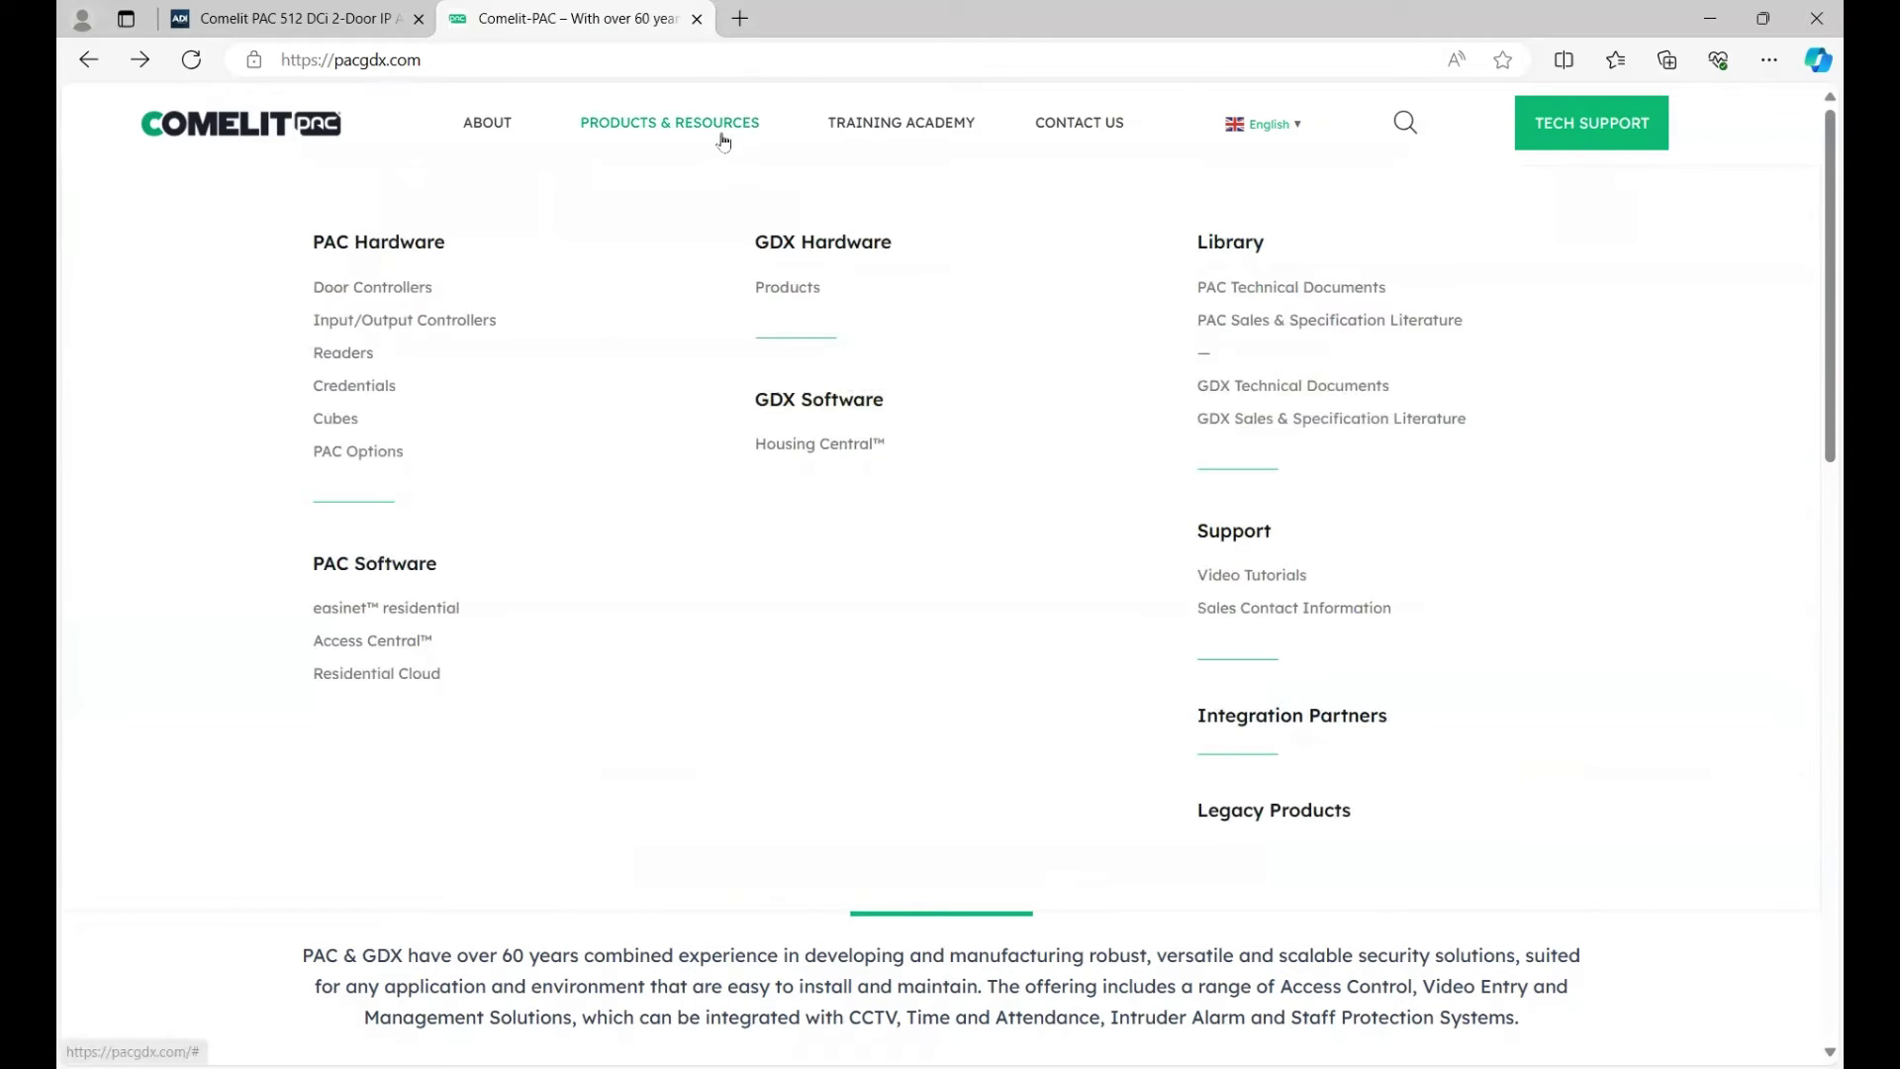
{"action": "left_click", "coordinate": [386, 648]}
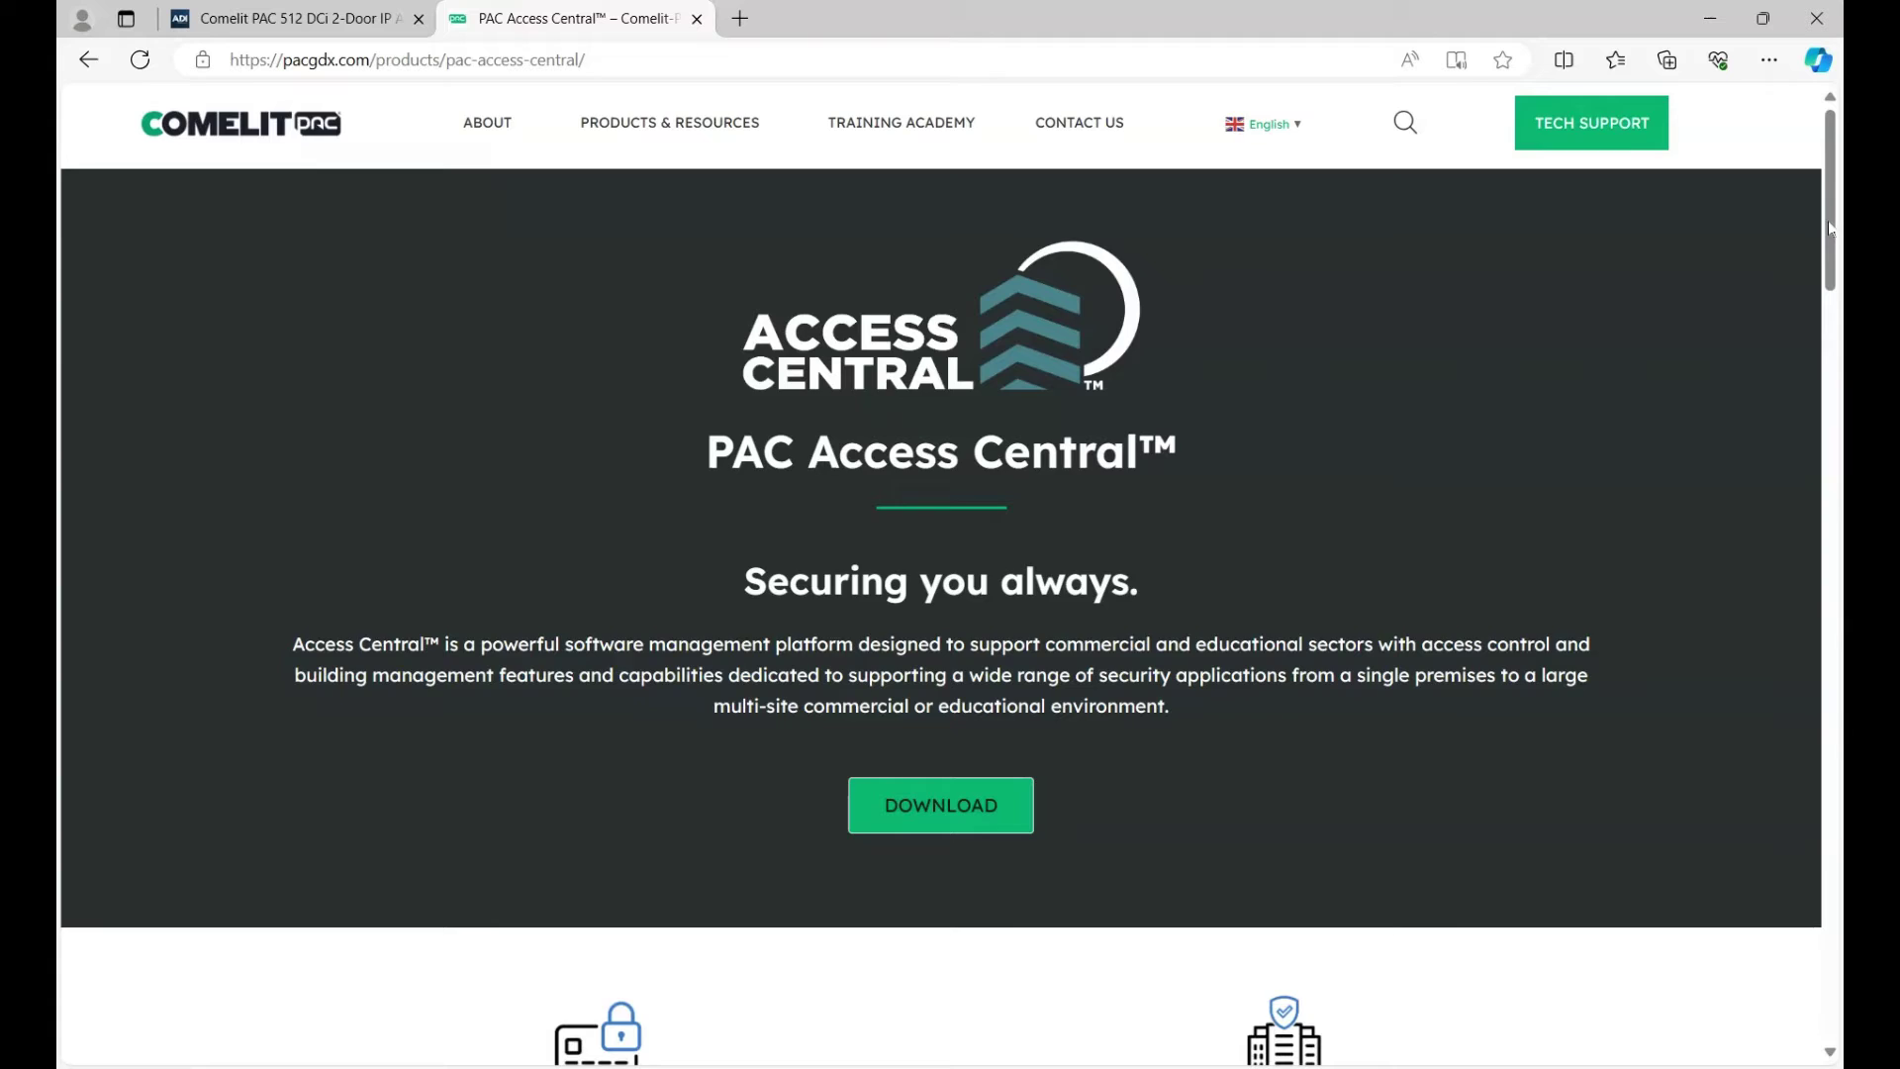
{"action": "left_click_drag", "start_coordinate": [1841, 242], "coordinate": [1839, 861]}
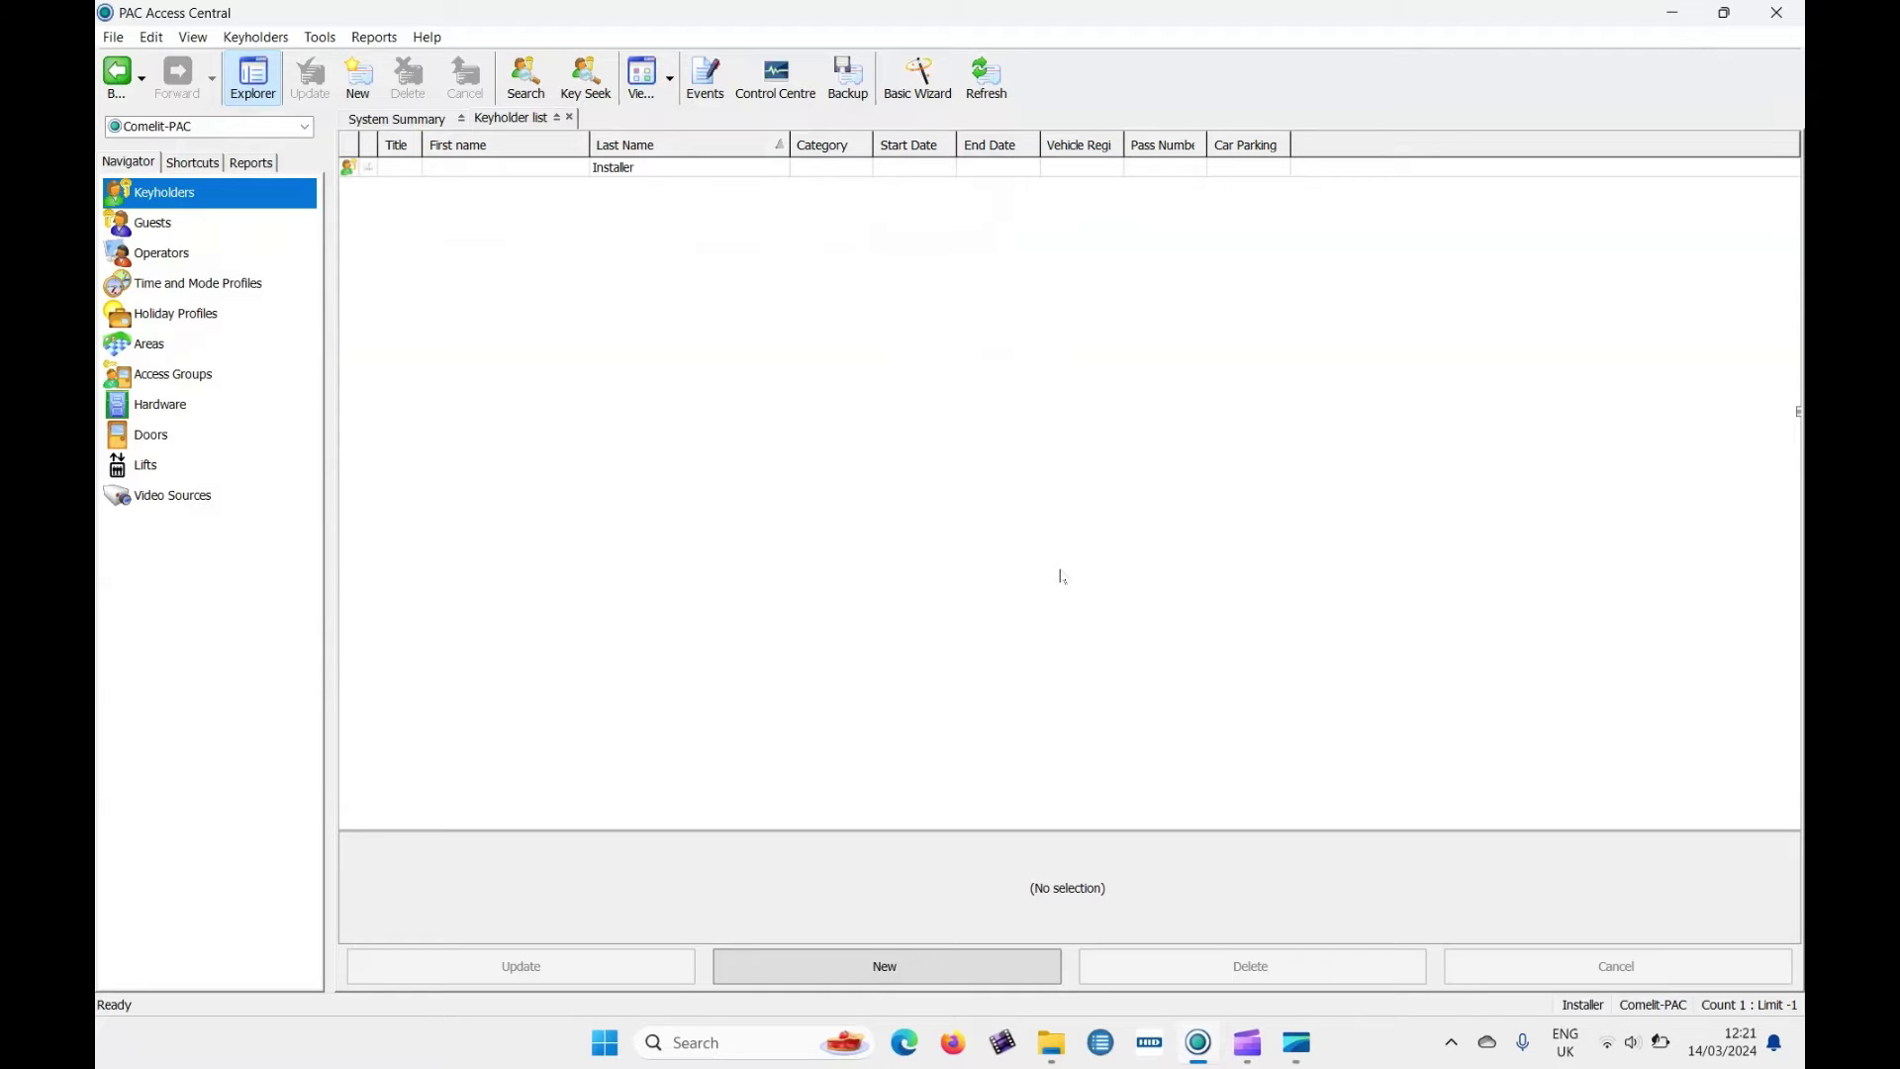
Launch Configure Device IP Addresses from Tools and list the PAC IP controller at 192.168.1.177.
{"action": "left_click", "coordinate": [326, 41]}
{"action": "mouse_move", "coordinate": [457, 528]}
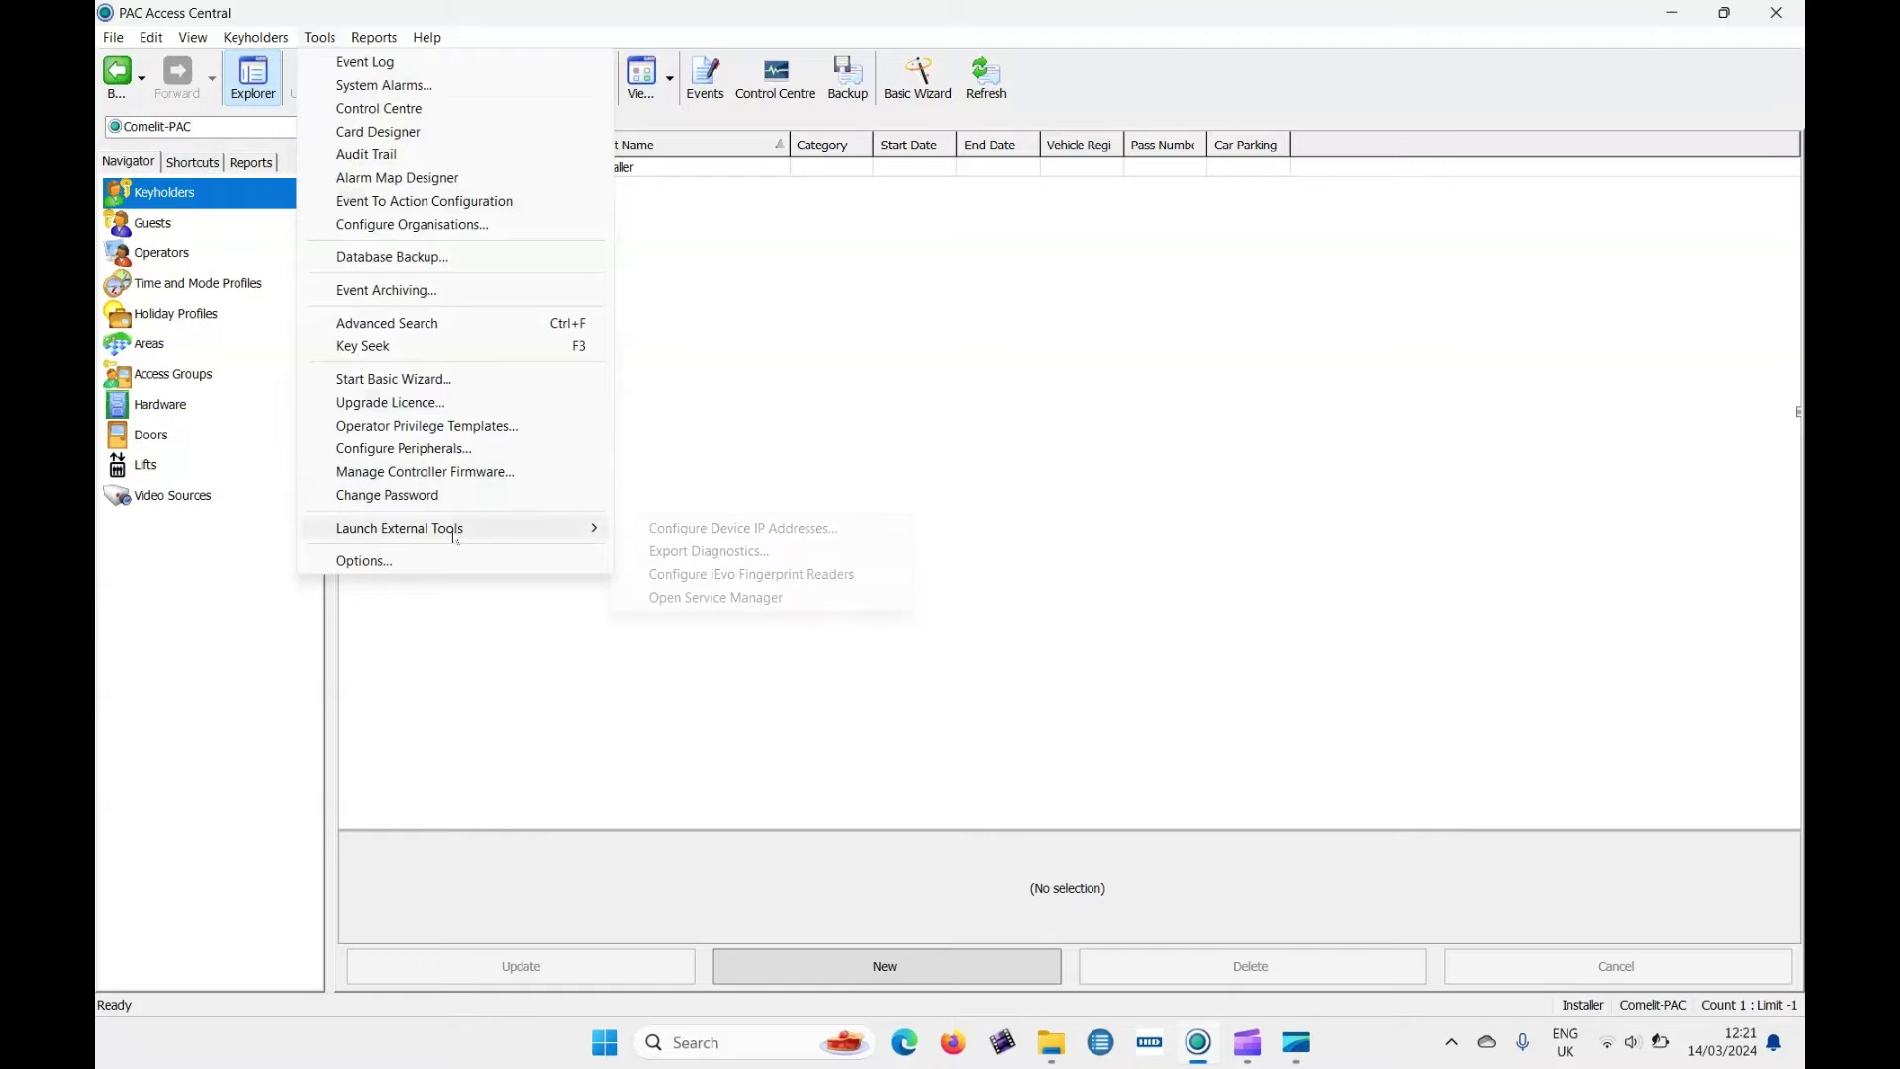
{"action": "left_click", "coordinate": [733, 538]}
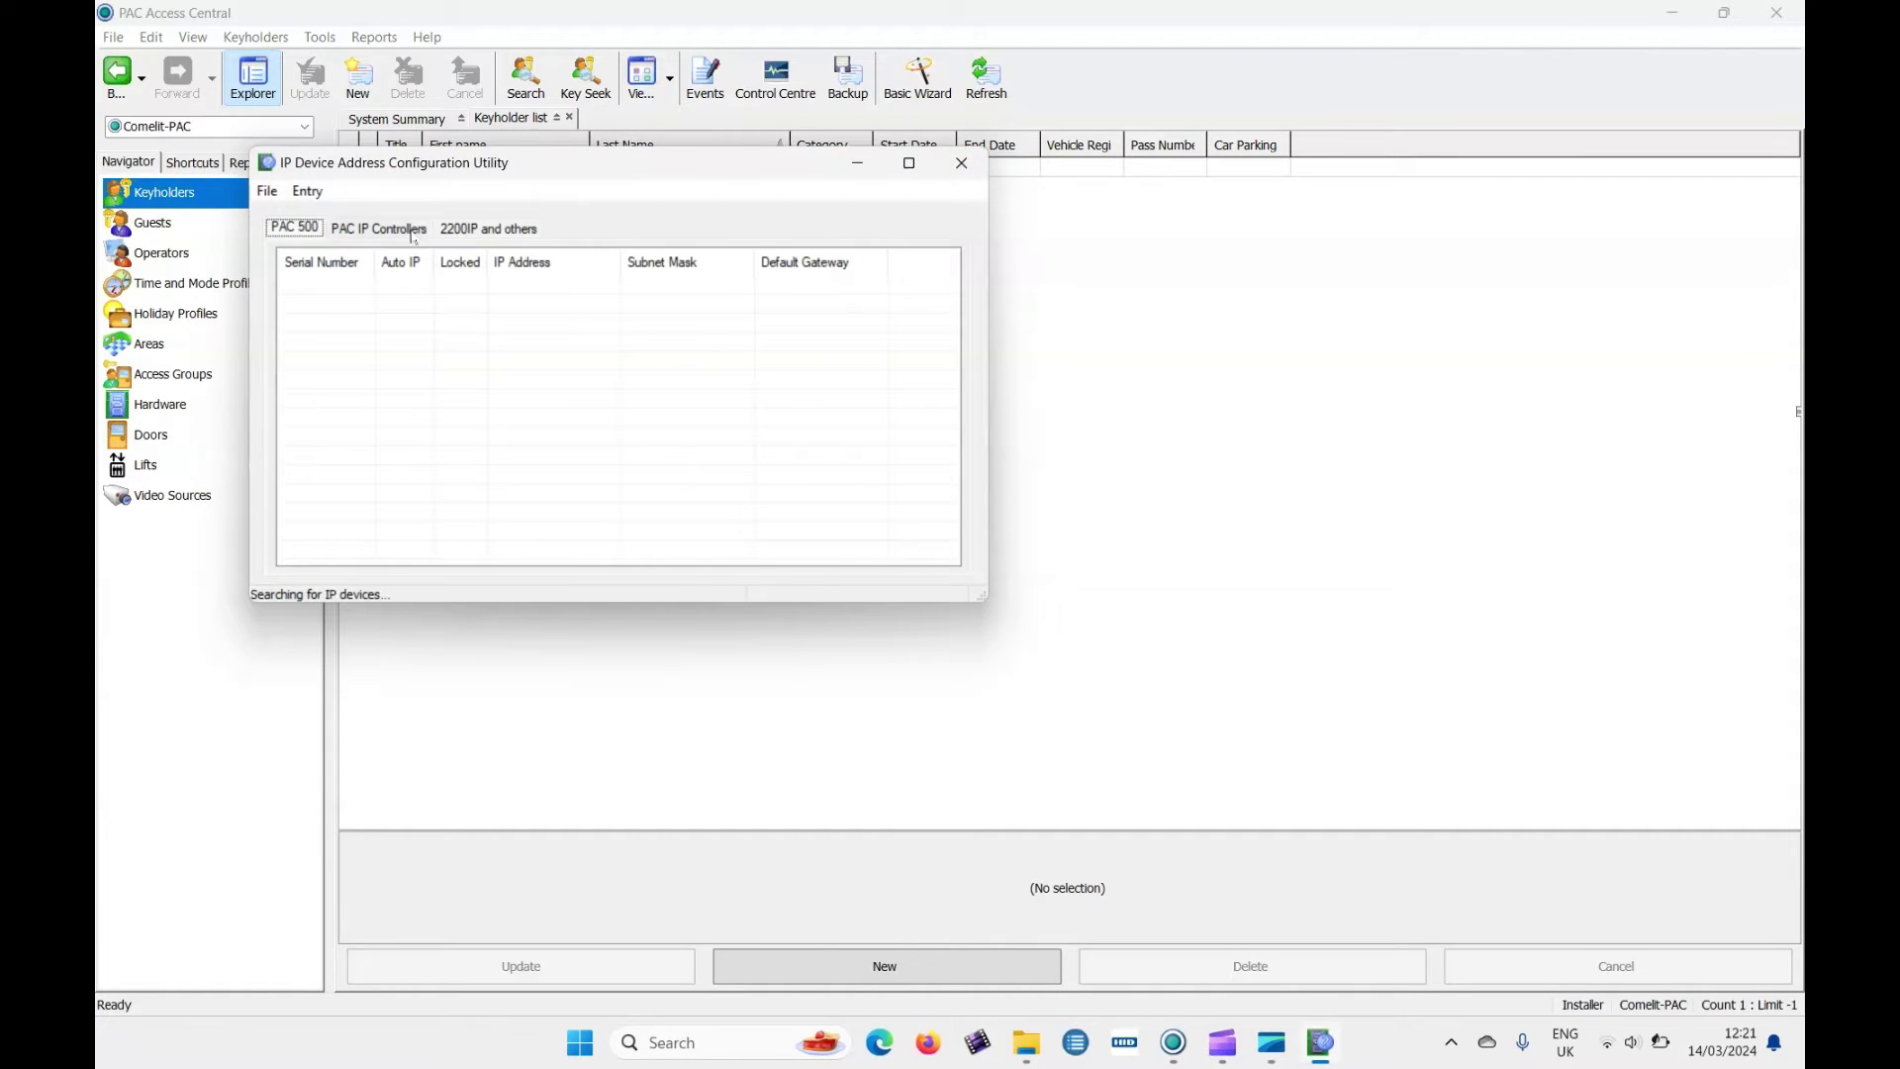
{"action": "left_click", "coordinate": [413, 233]}
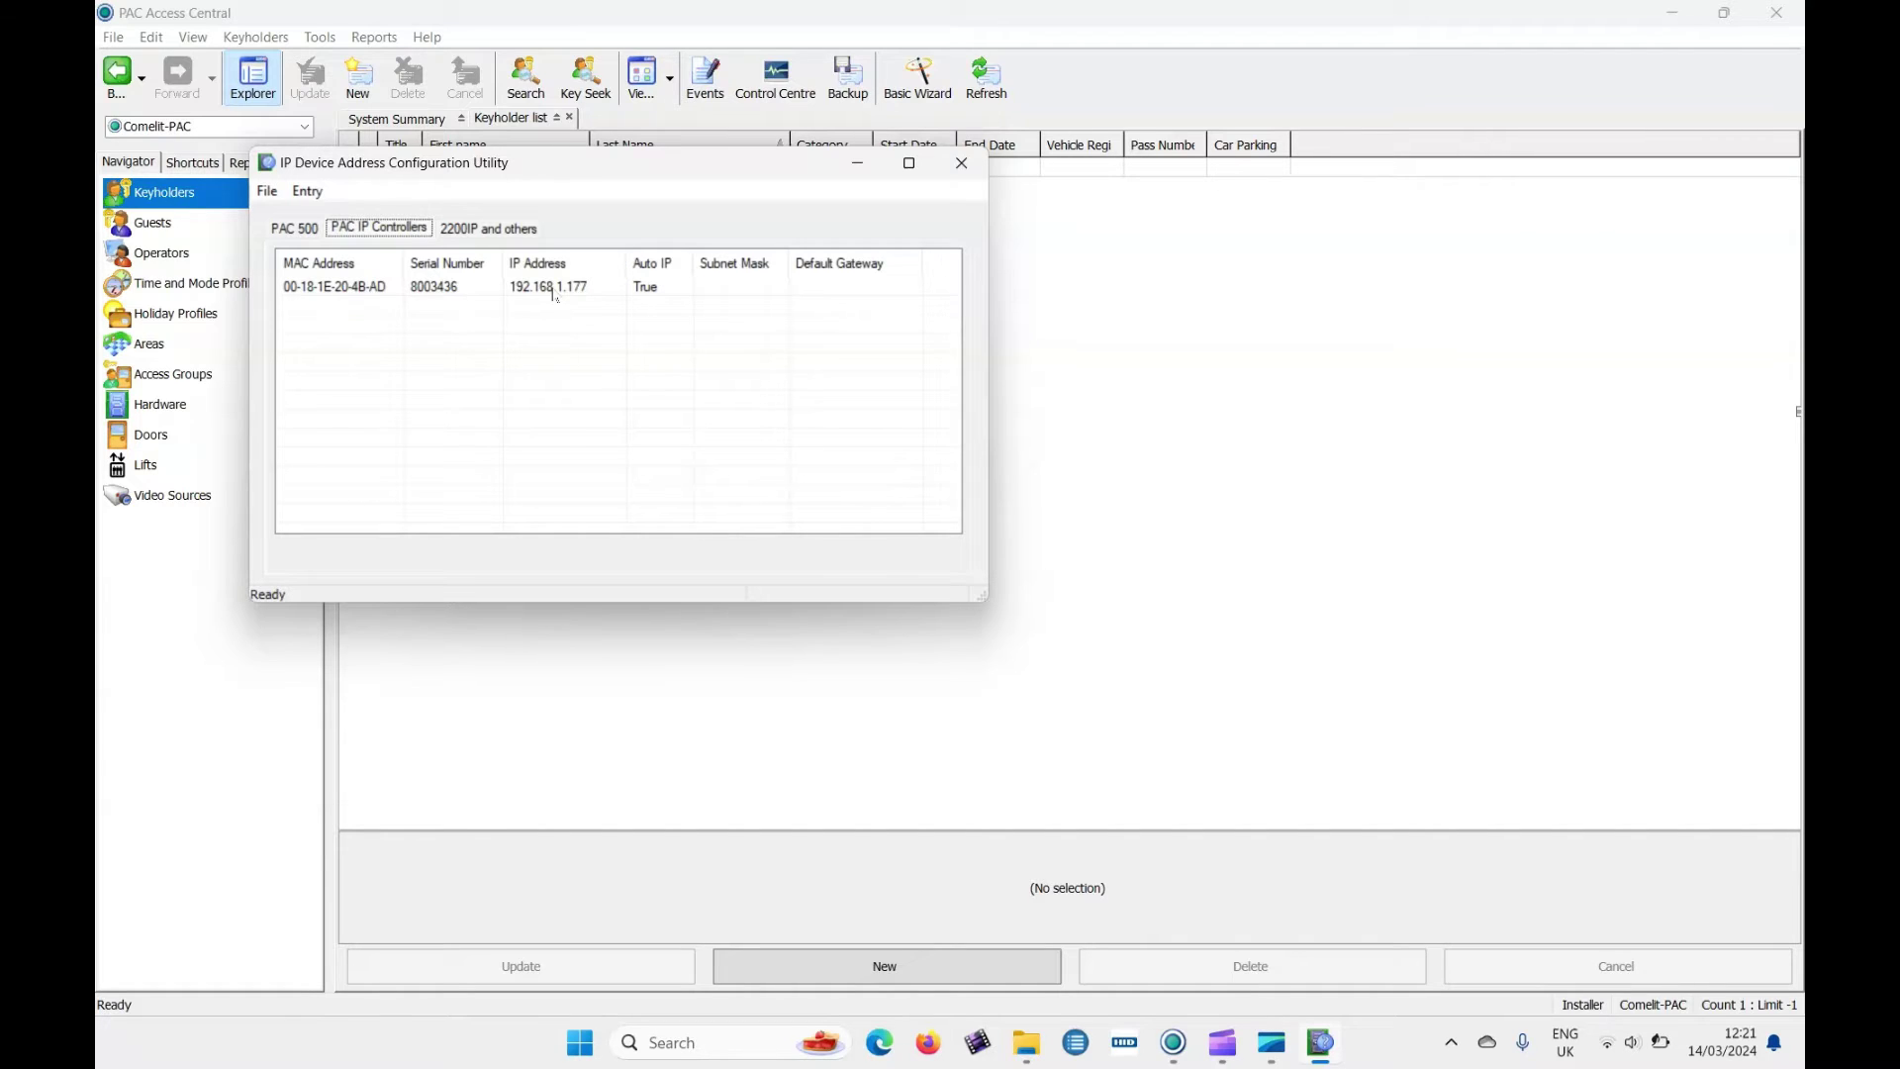
Give the controller static IP 192.168.1.114, mask 255.255.255.0 and gateway 192.168.1.254, confirming the subnet change.
{"action": "double_click", "coordinate": [555, 294]}
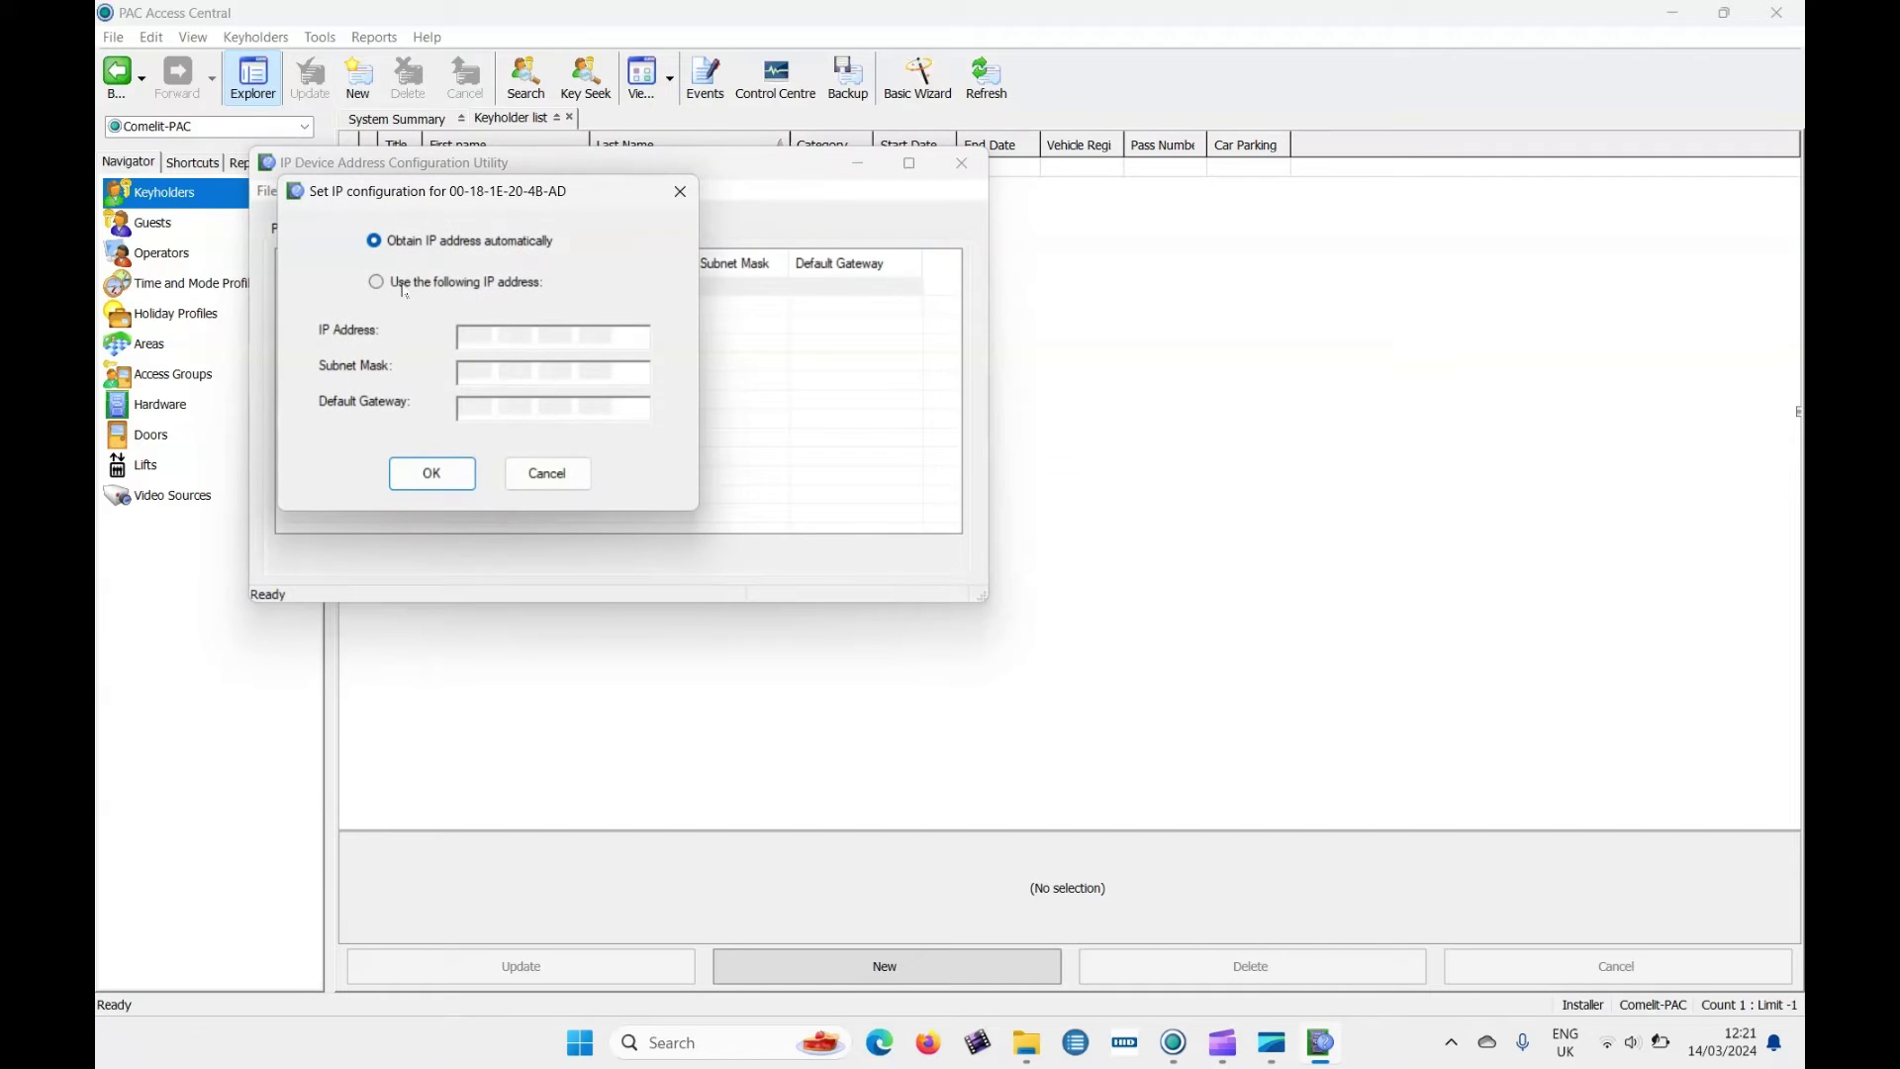
{"action": "left_click", "coordinate": [433, 286]}
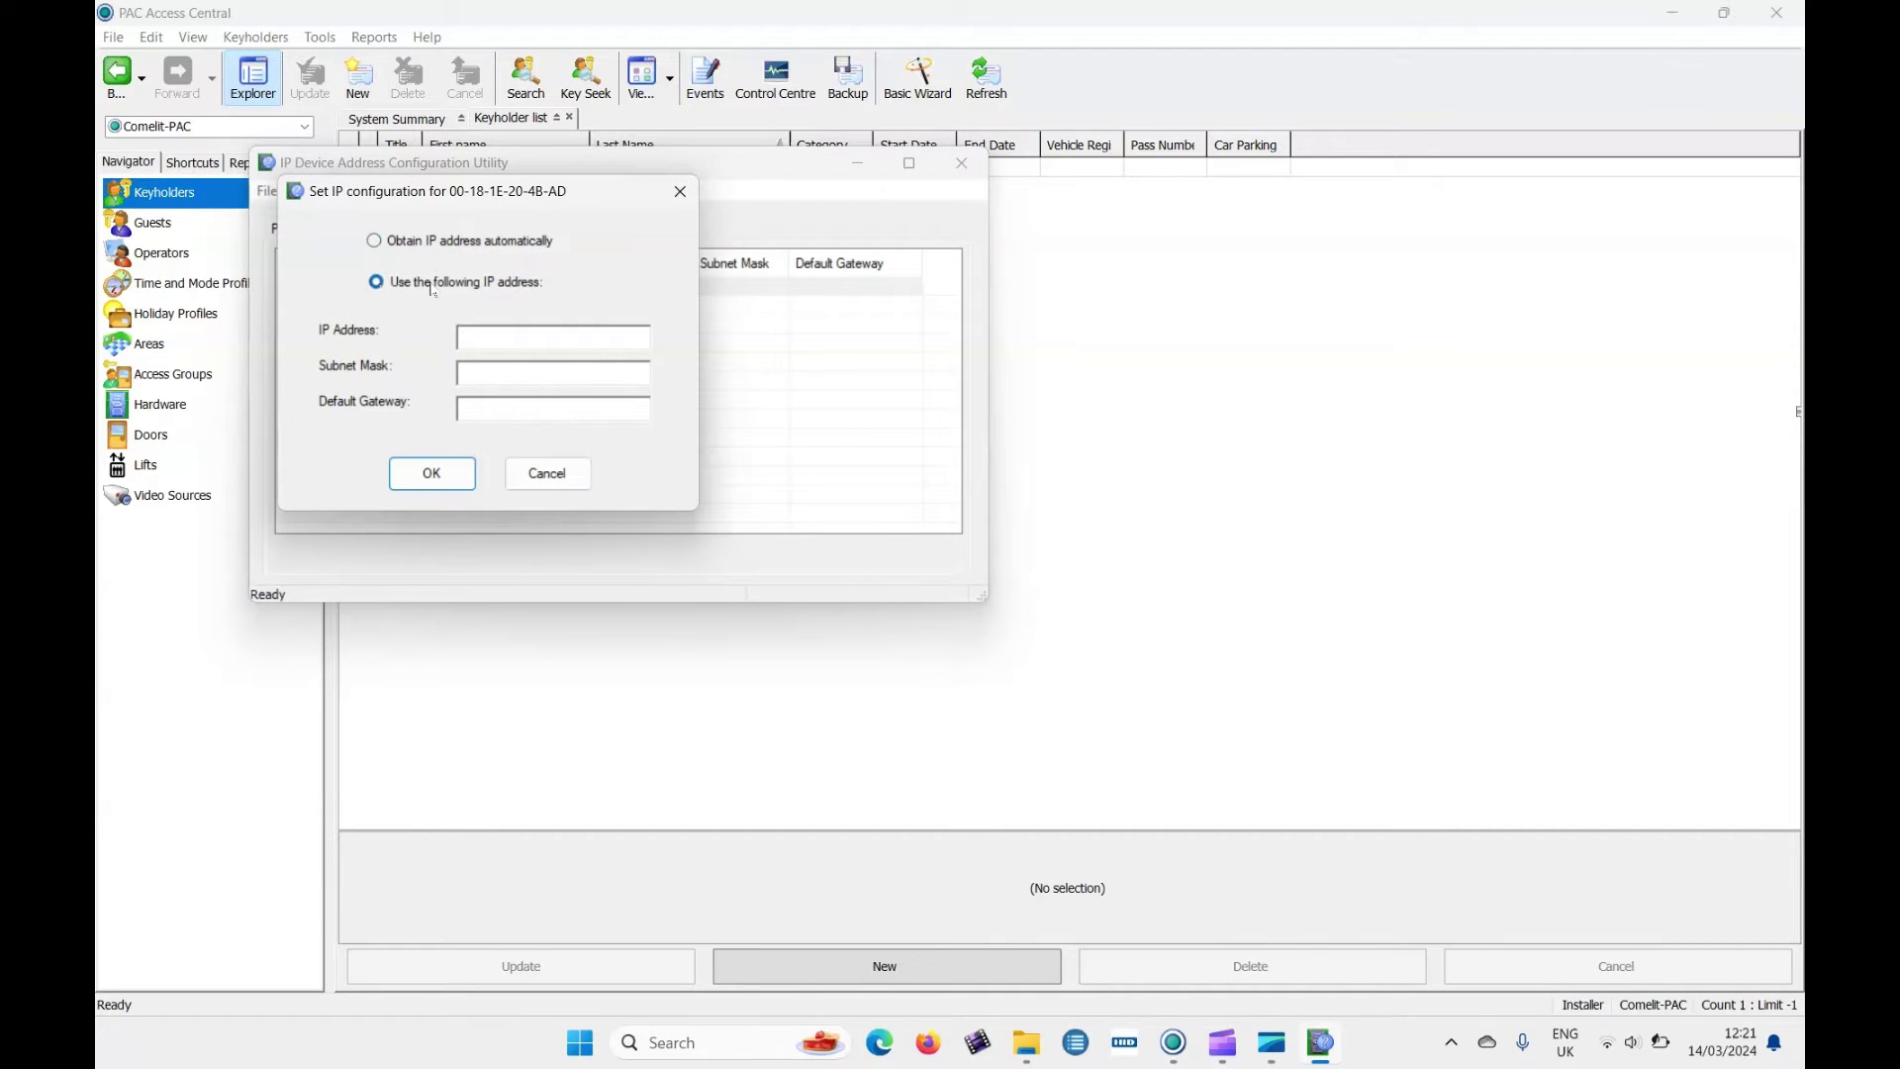
{"action": "left_click", "coordinate": [478, 336]}
{"action": "type", "text": "192 168 1 114"}
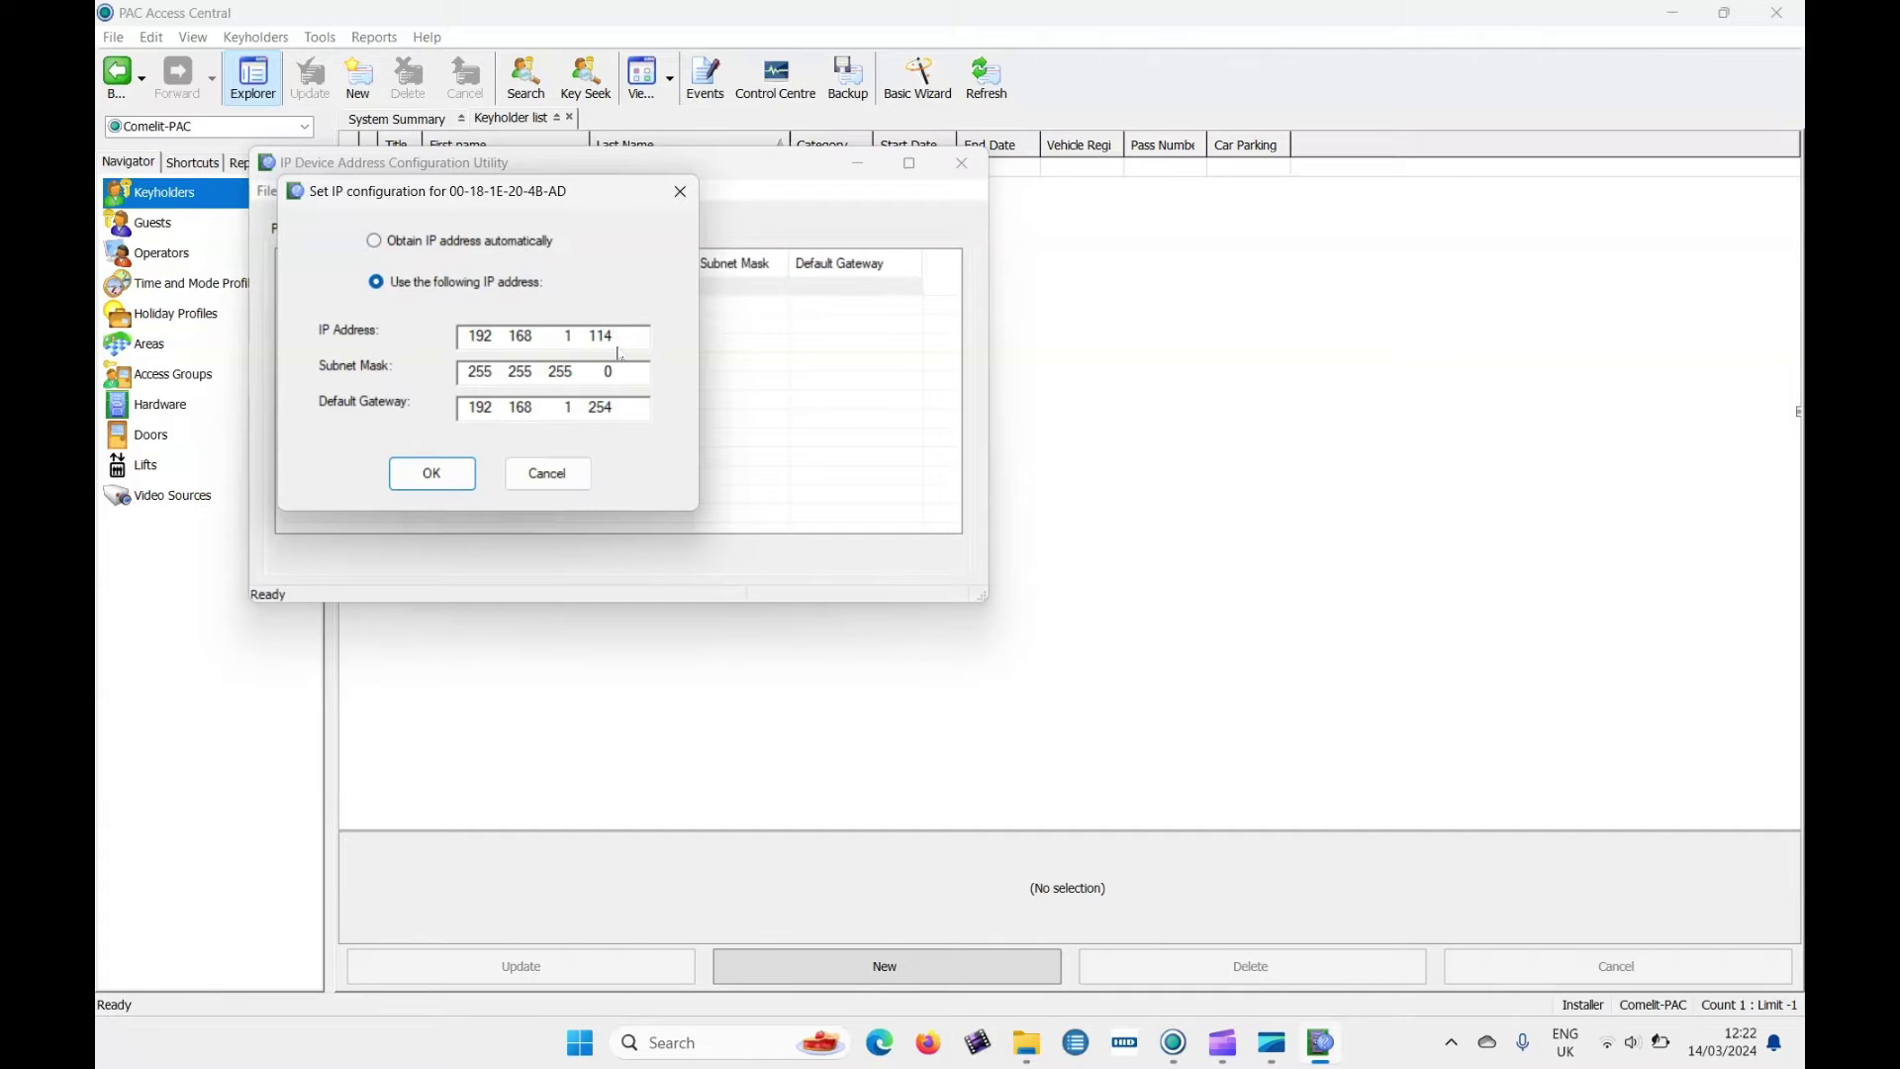
{"action": "left_click", "coordinate": [441, 479]}
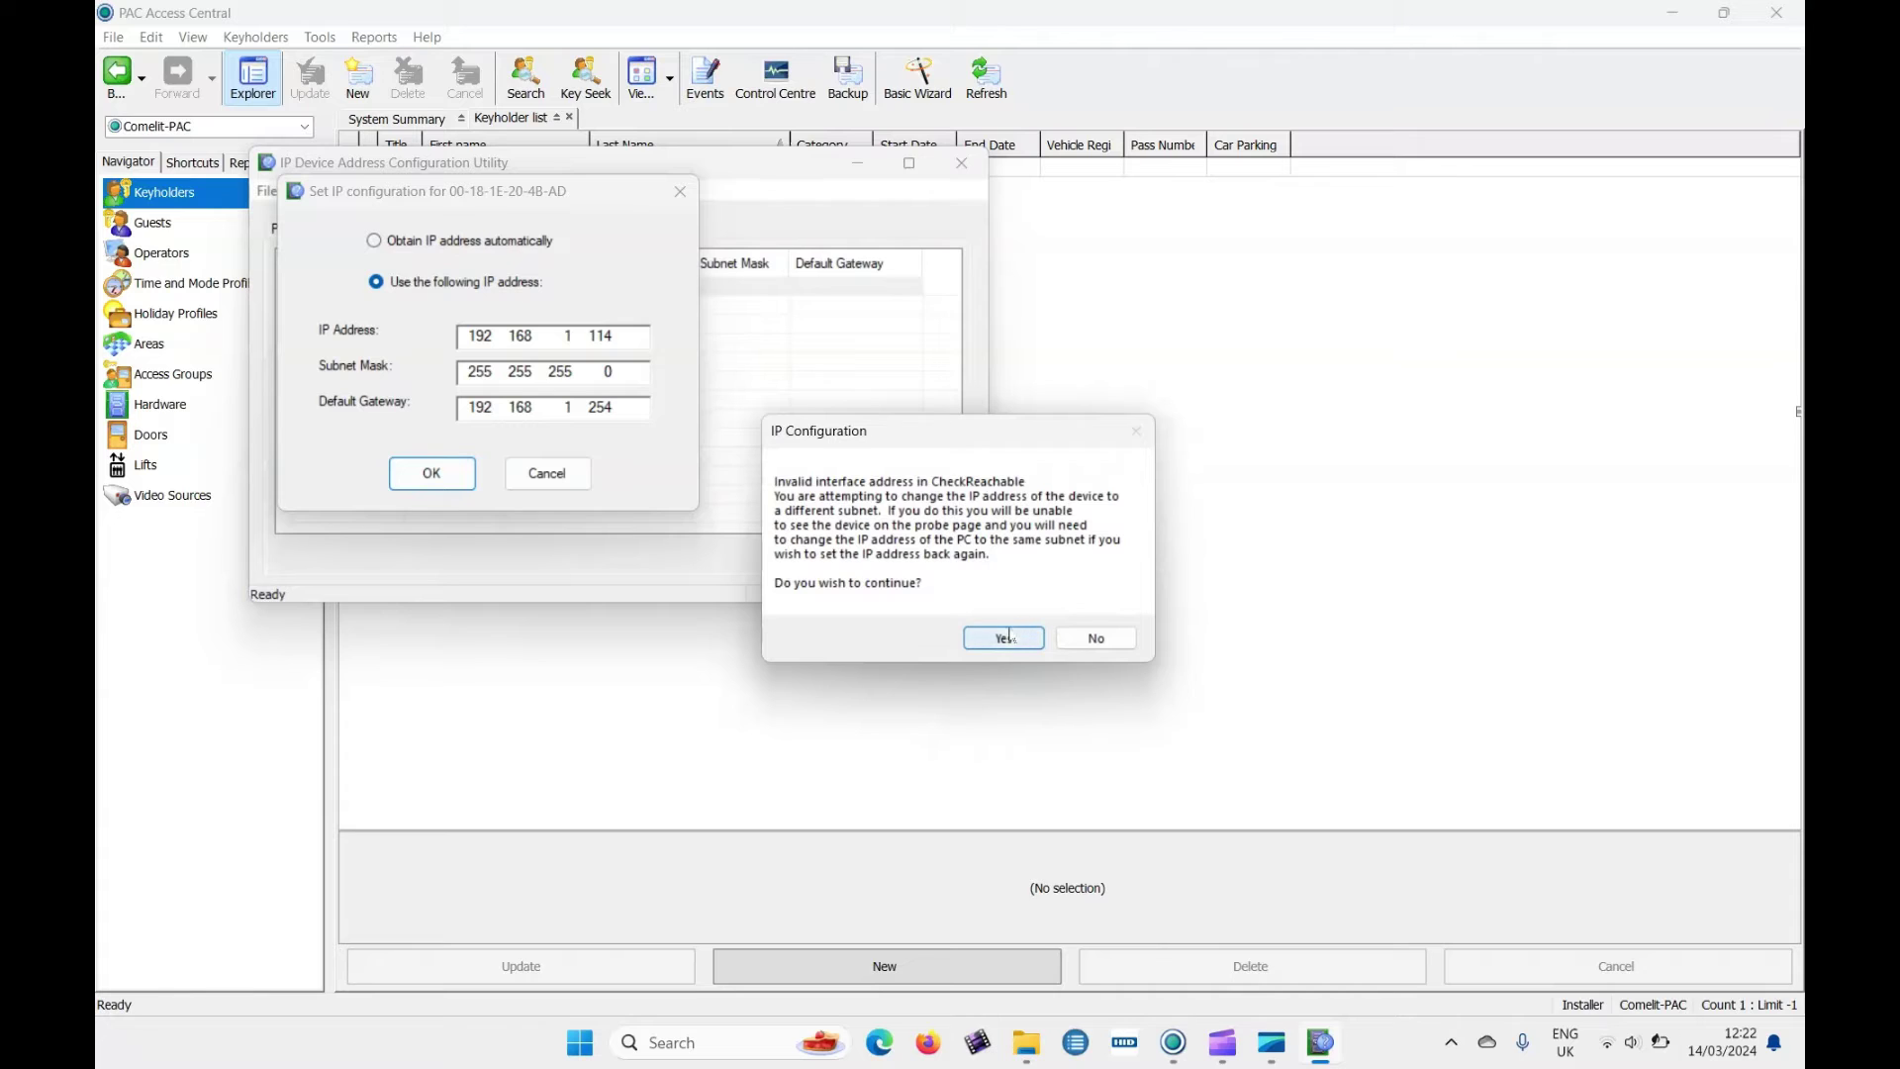
{"action": "left_click", "coordinate": [1005, 640]}
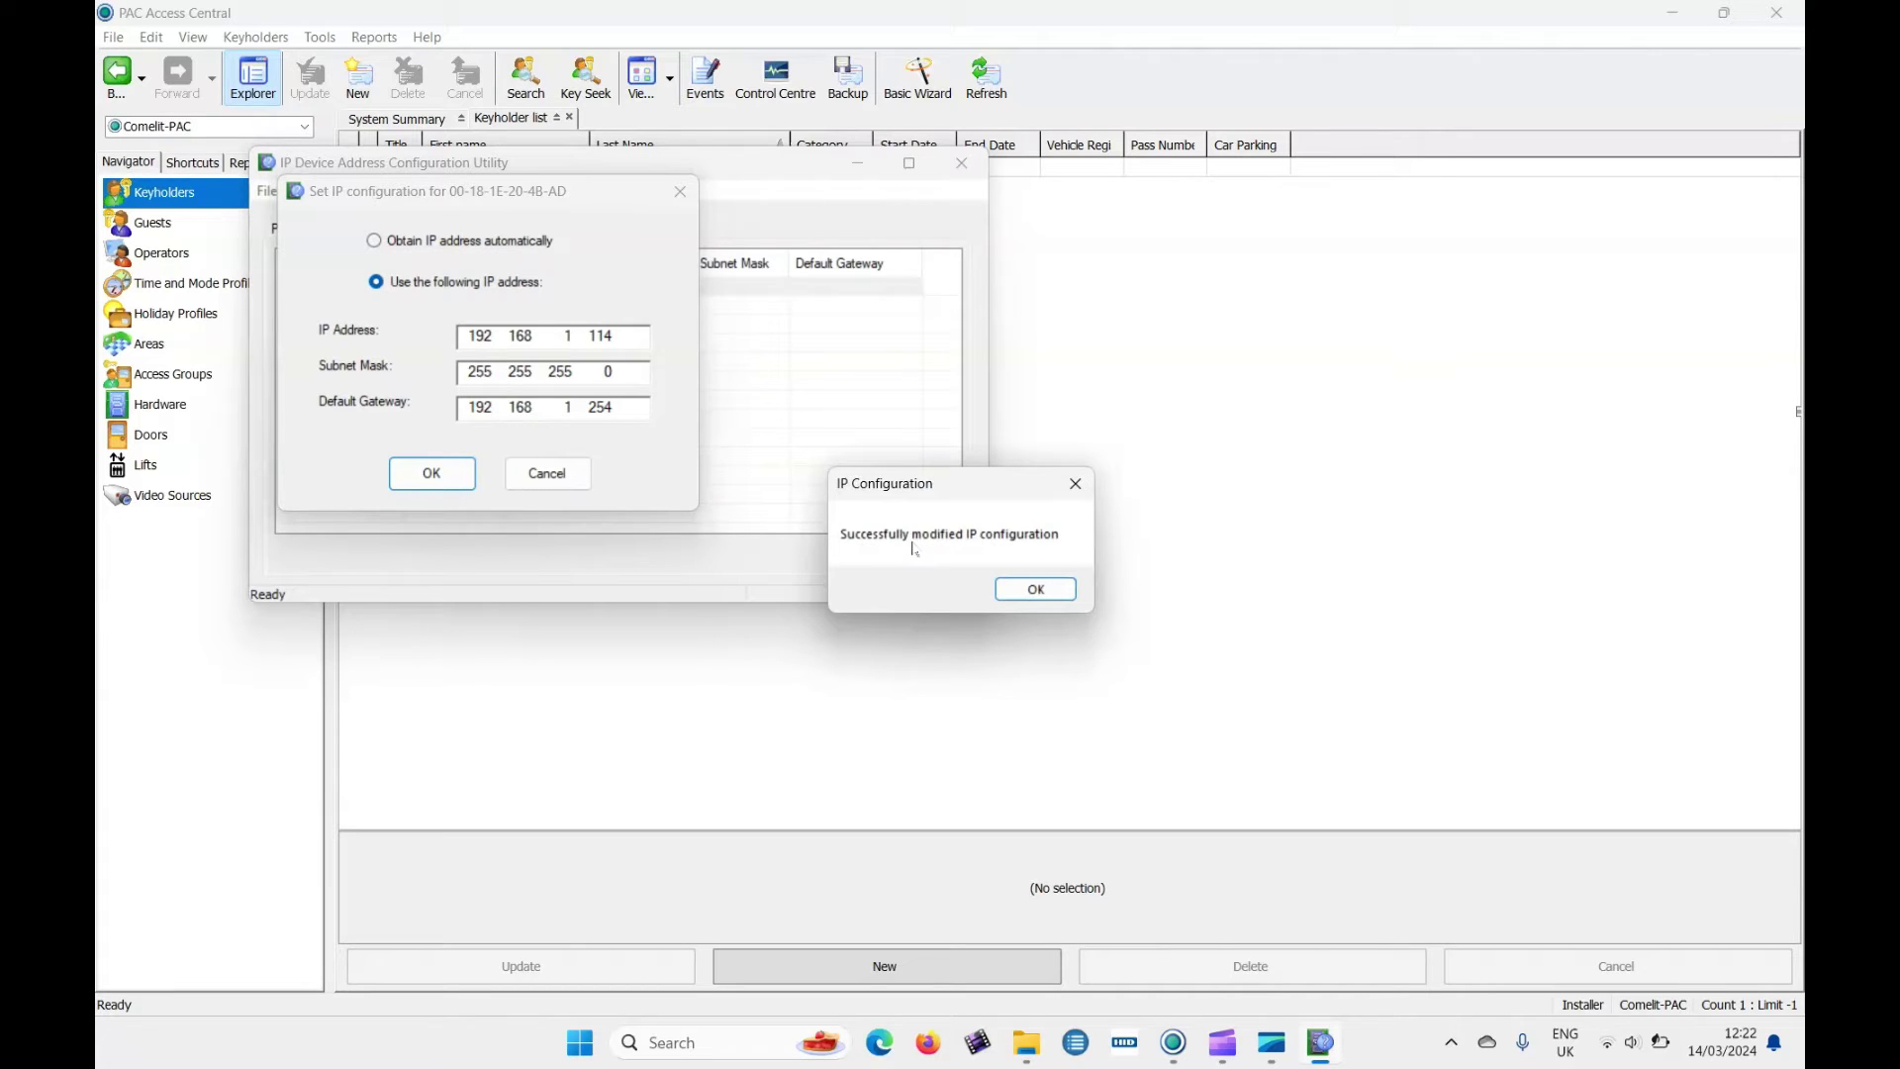
{"action": "left_click", "coordinate": [1035, 588]}
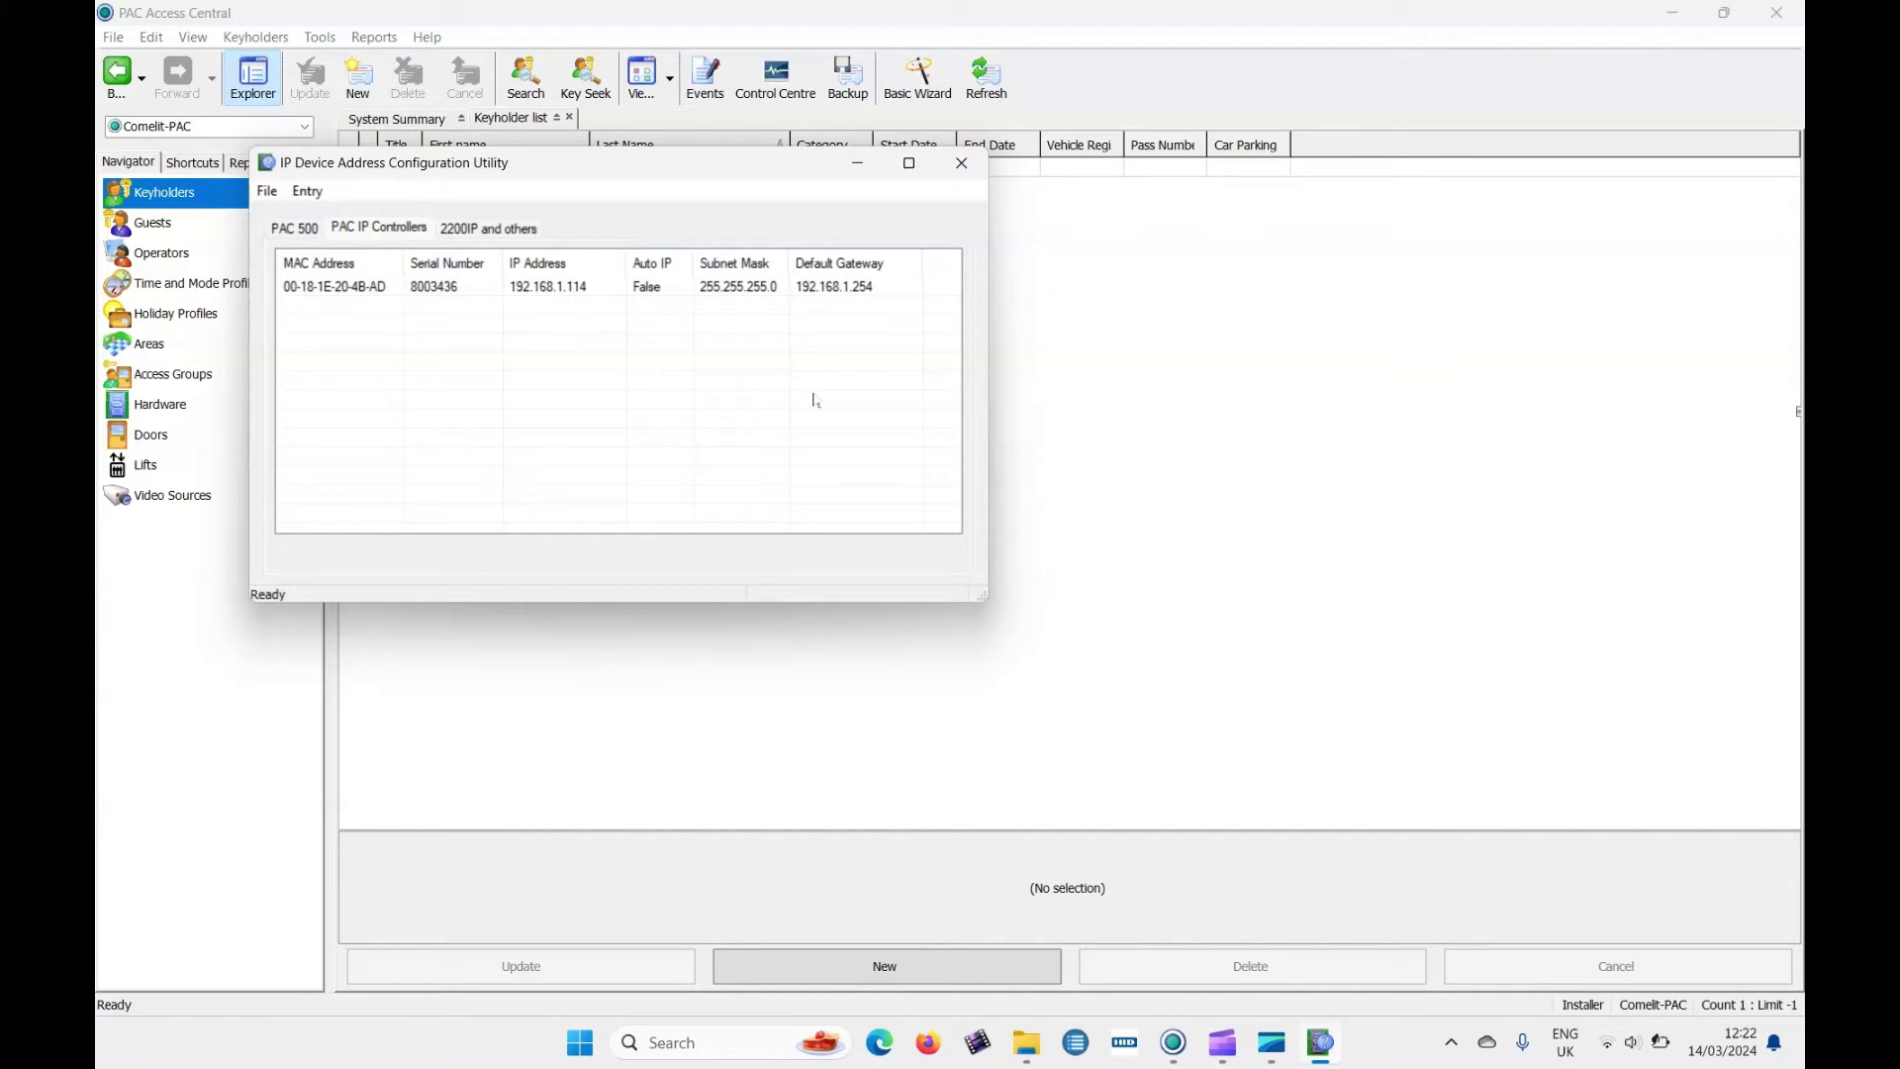
Close the IP utility and show the Hardware list with the 530, 520 and 511 DCi controllers.
{"action": "left_click", "coordinate": [975, 178]}
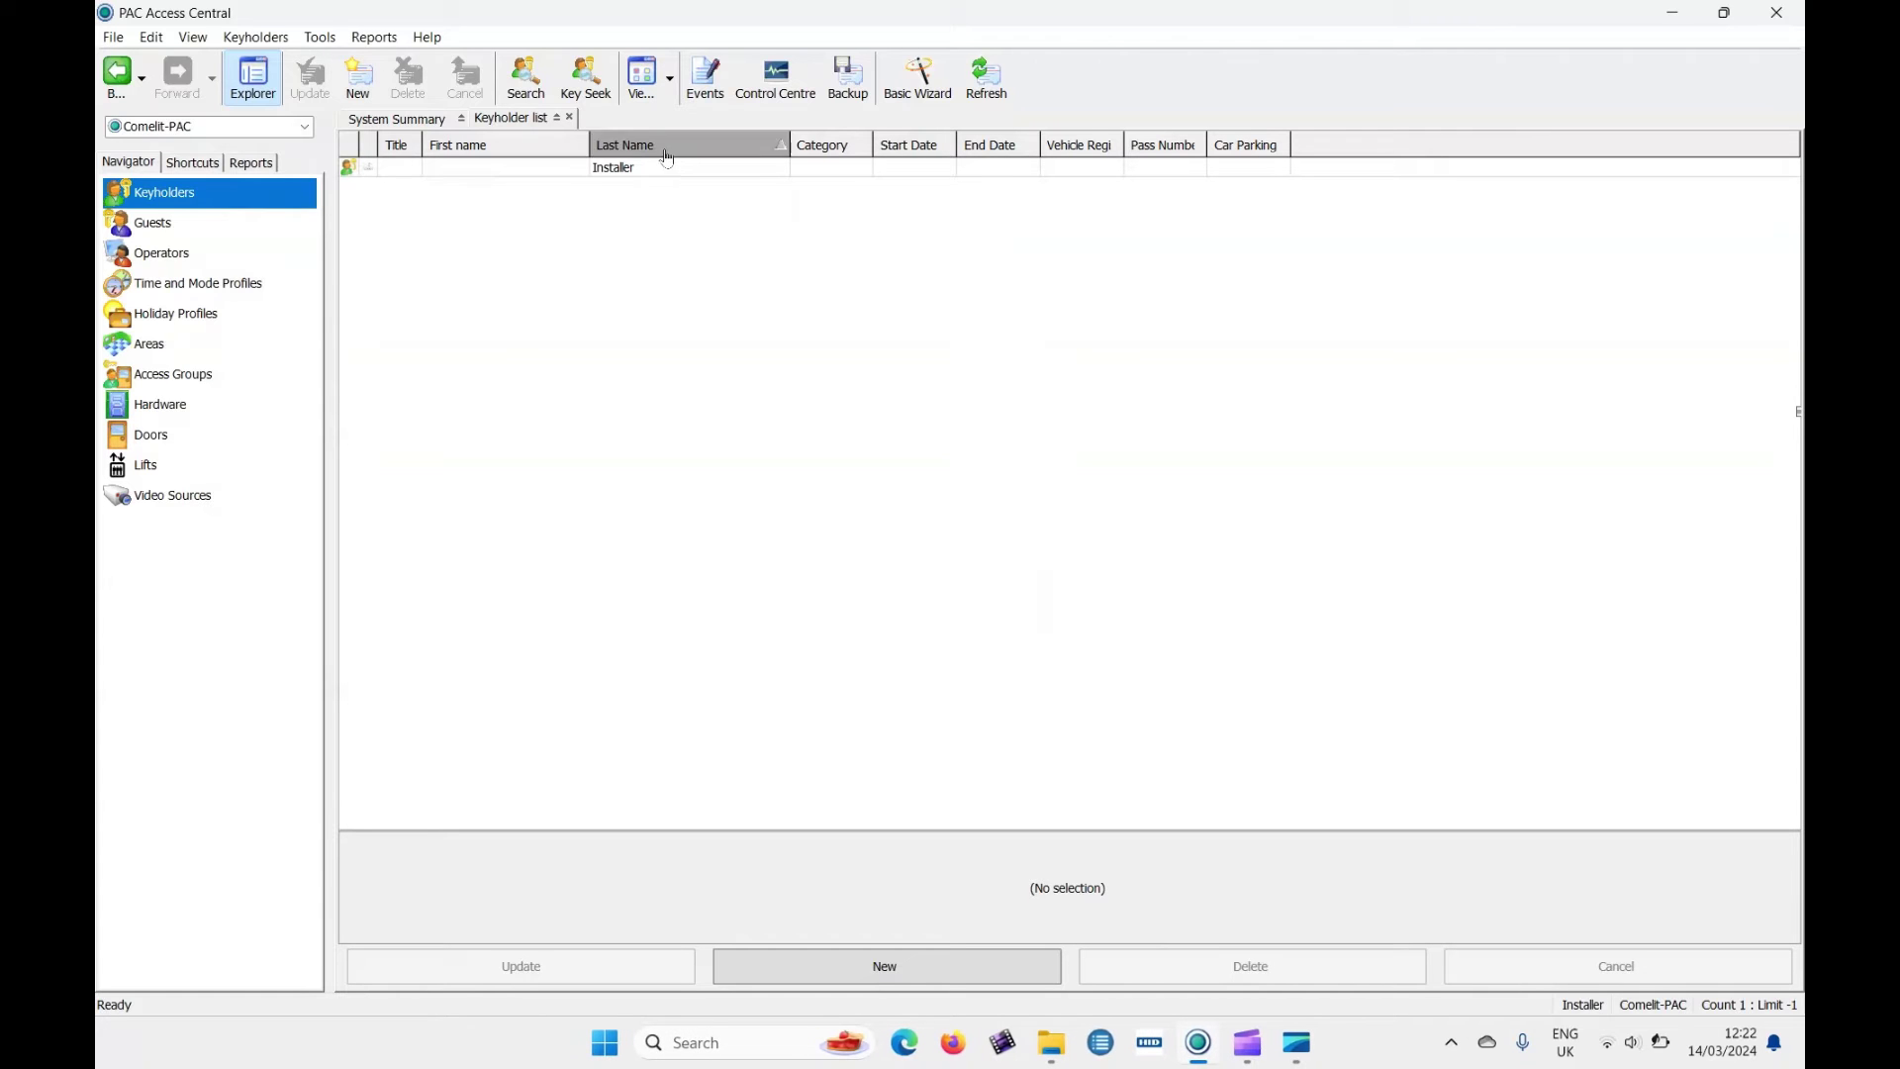
{"action": "left_click", "coordinate": [162, 407]}
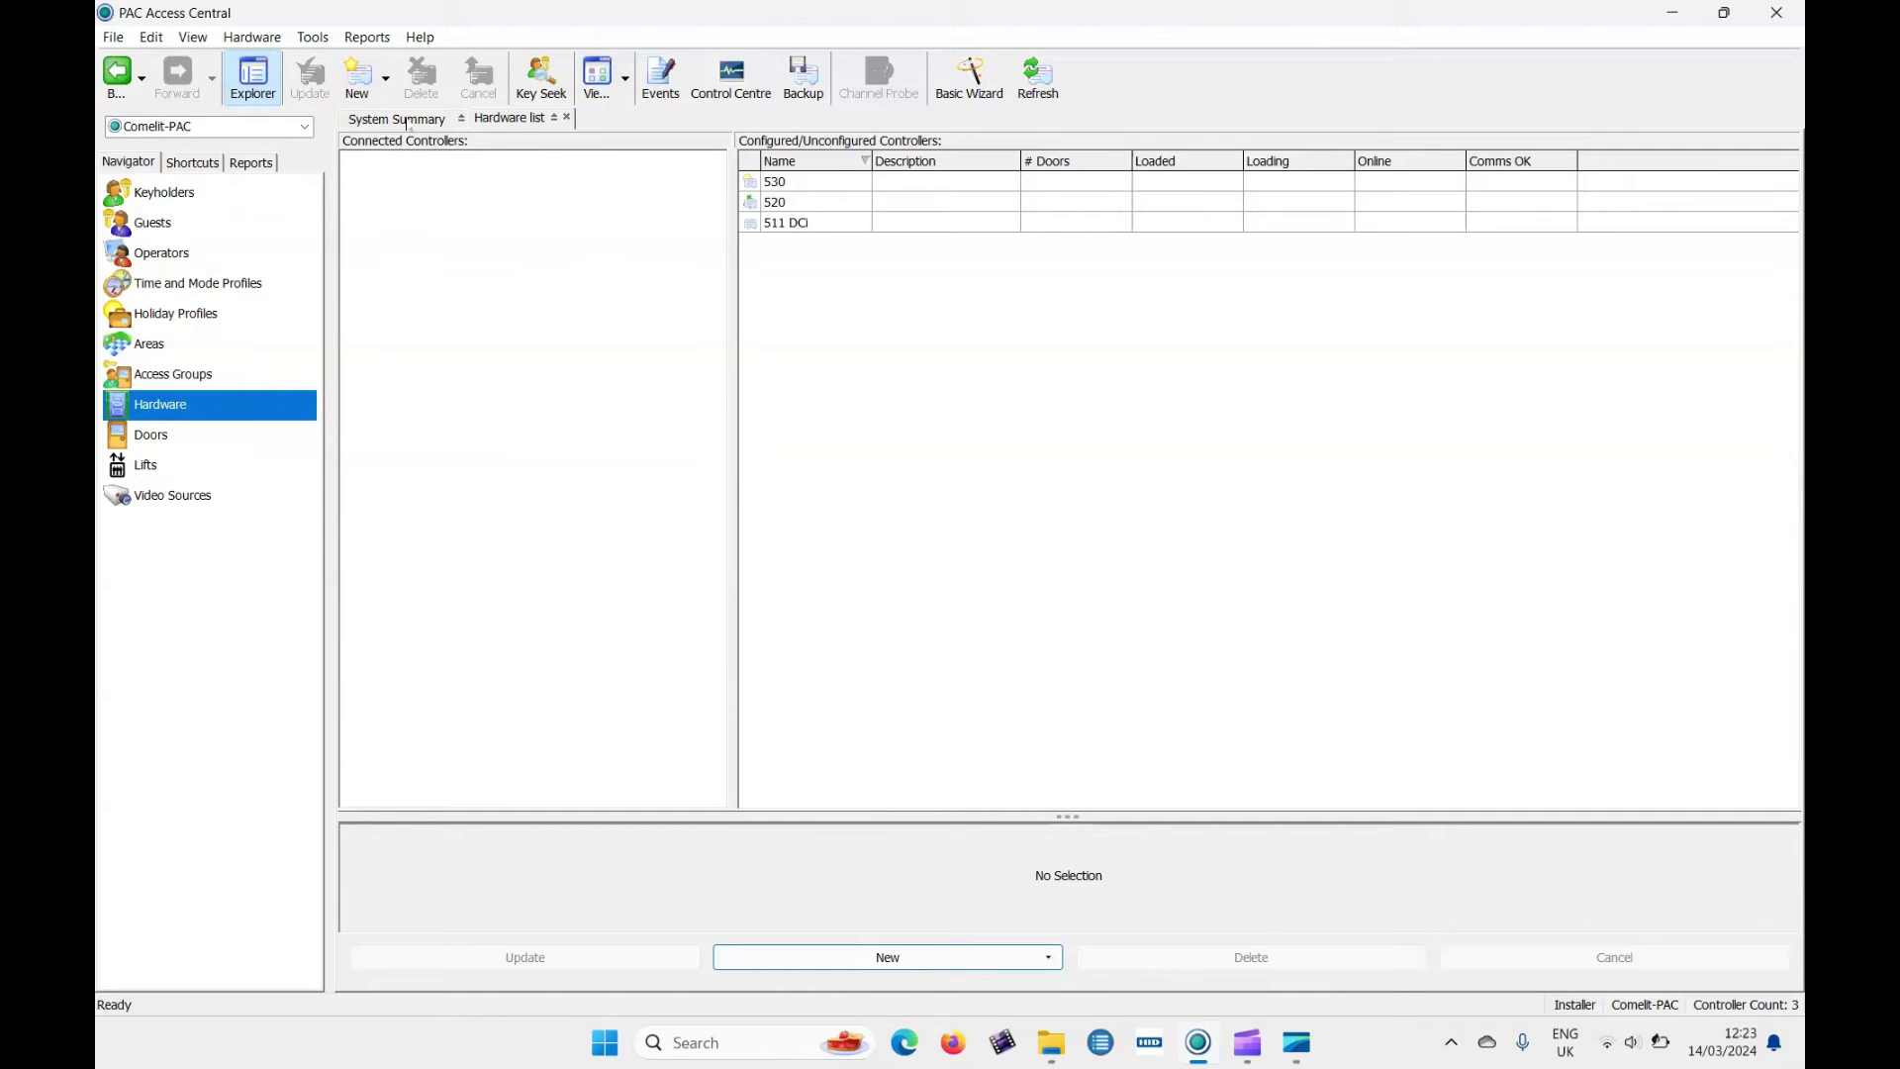
Create a TCP/IP channel named 'Demo' using the searched controller at 192.168.1.114.
{"action": "left_click", "coordinate": [387, 77]}
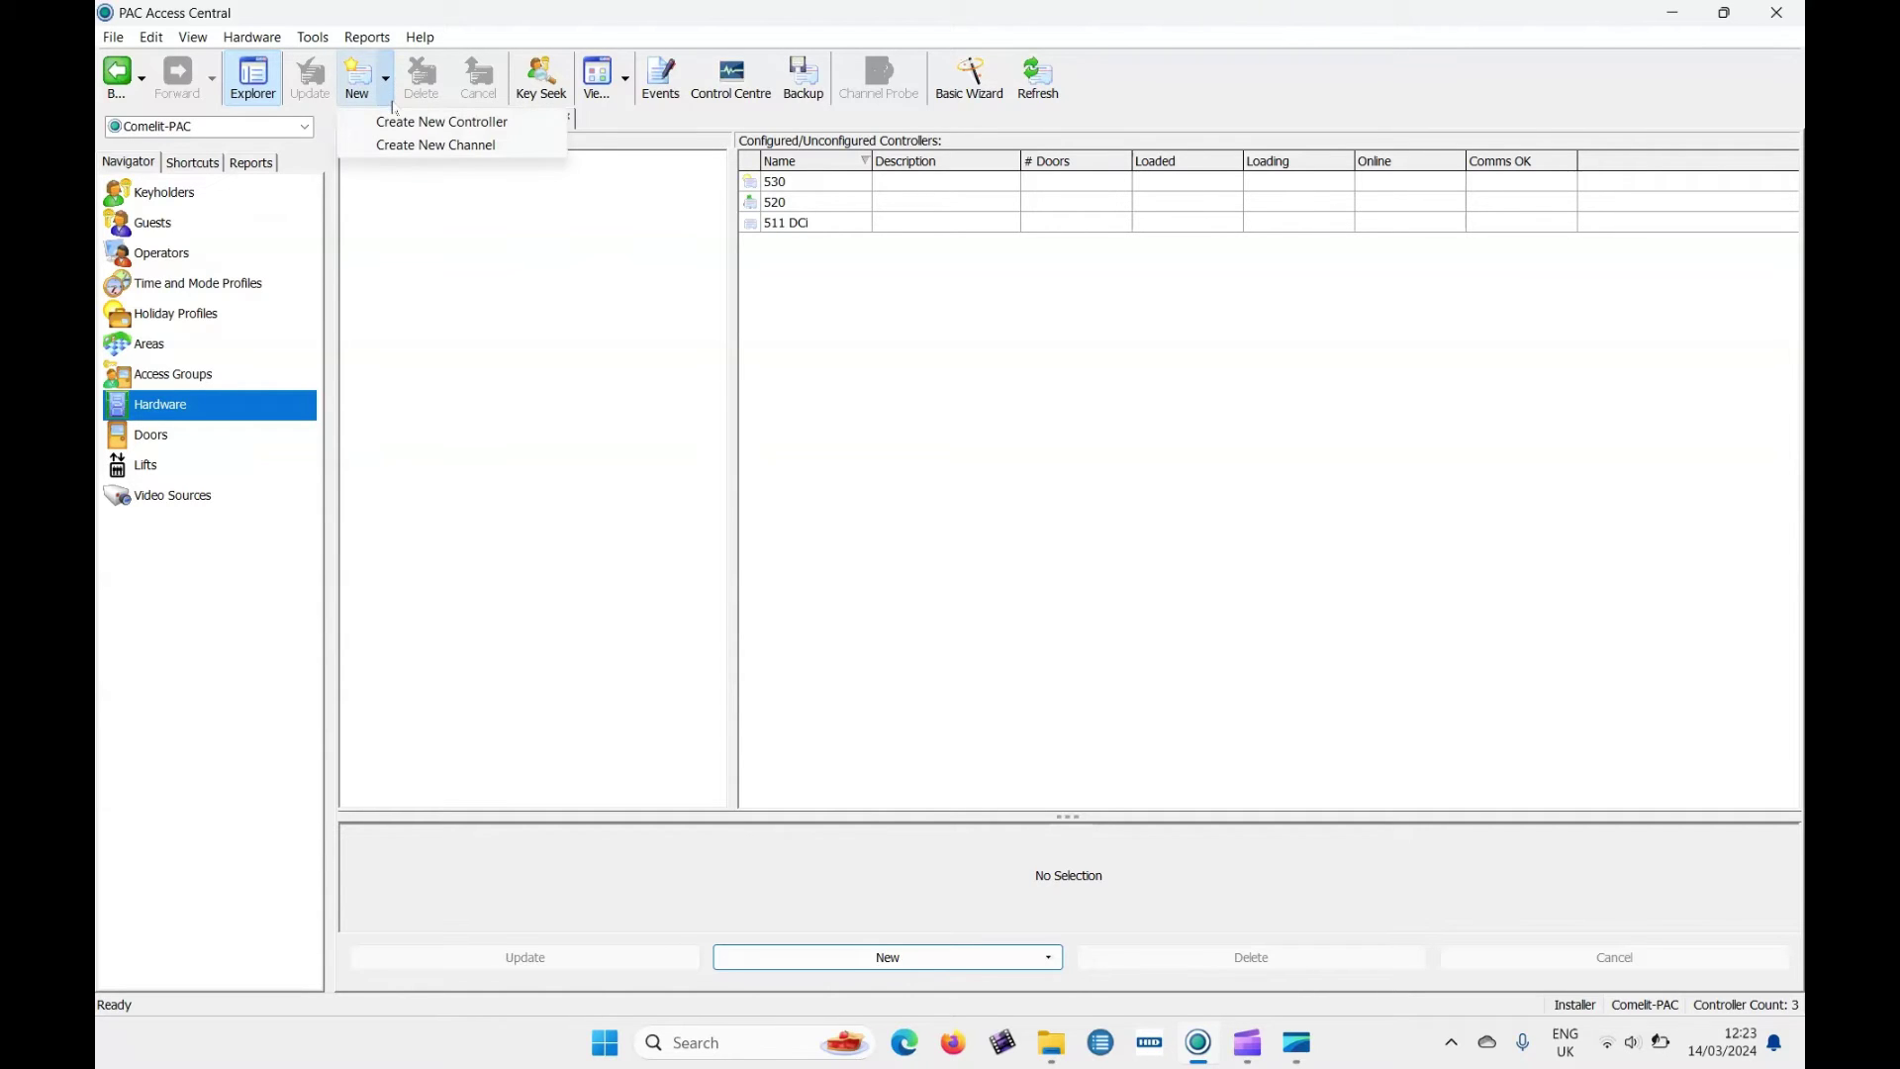
{"action": "left_click", "coordinate": [397, 146]}
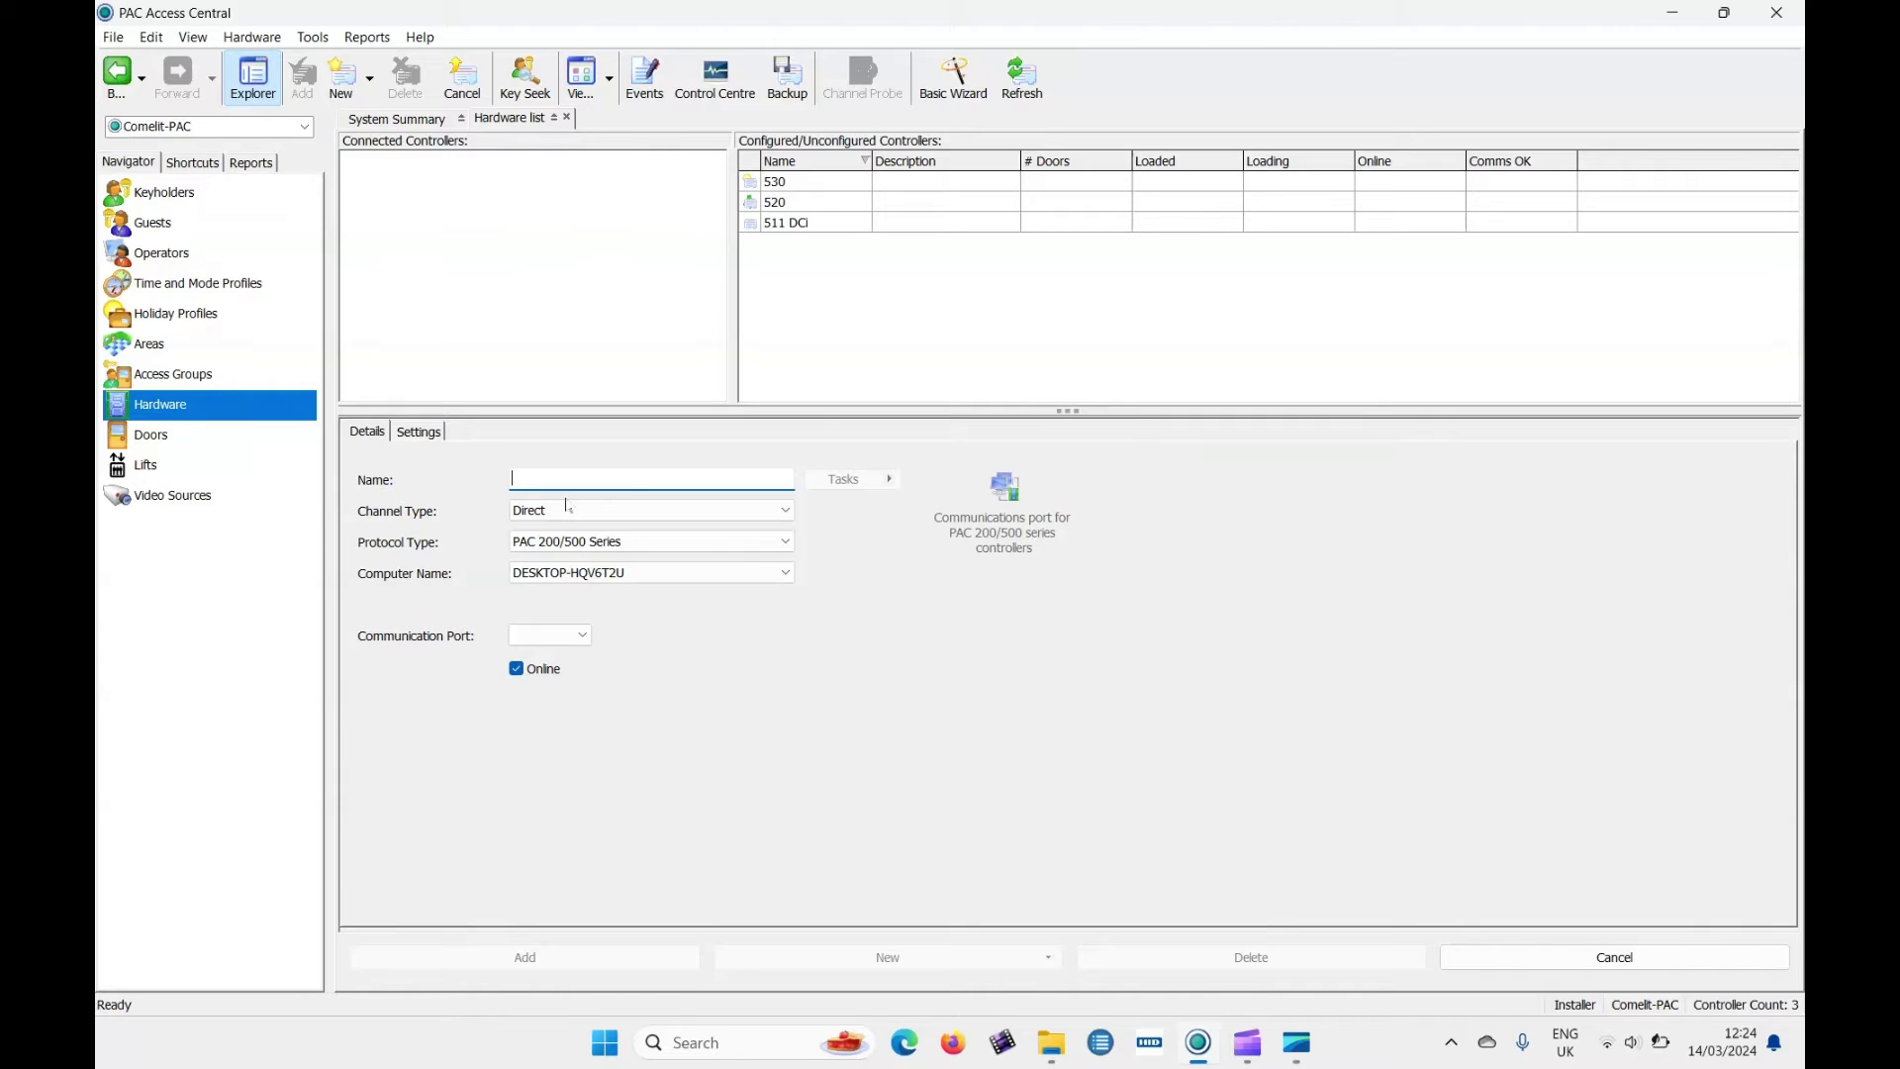
{"action": "type", "text": "Demo"}
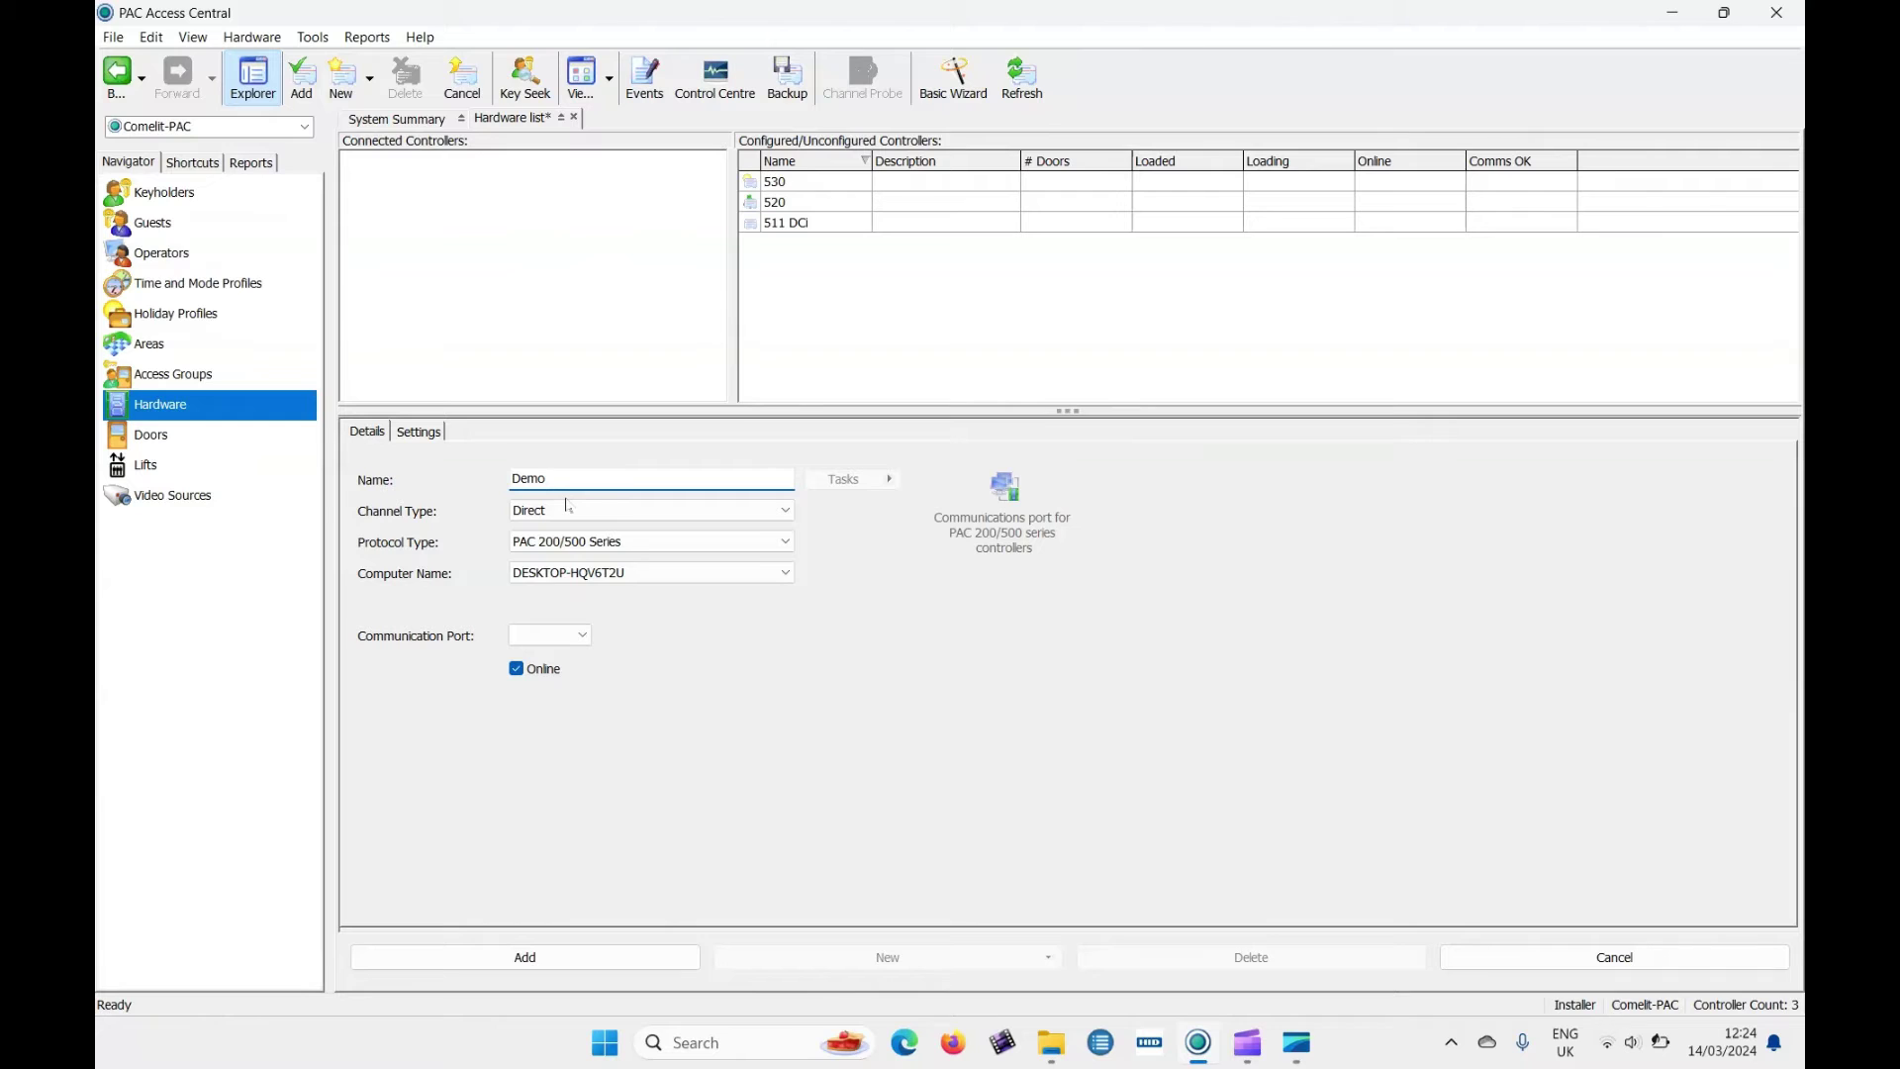
{"action": "left_click", "coordinate": [567, 510]}
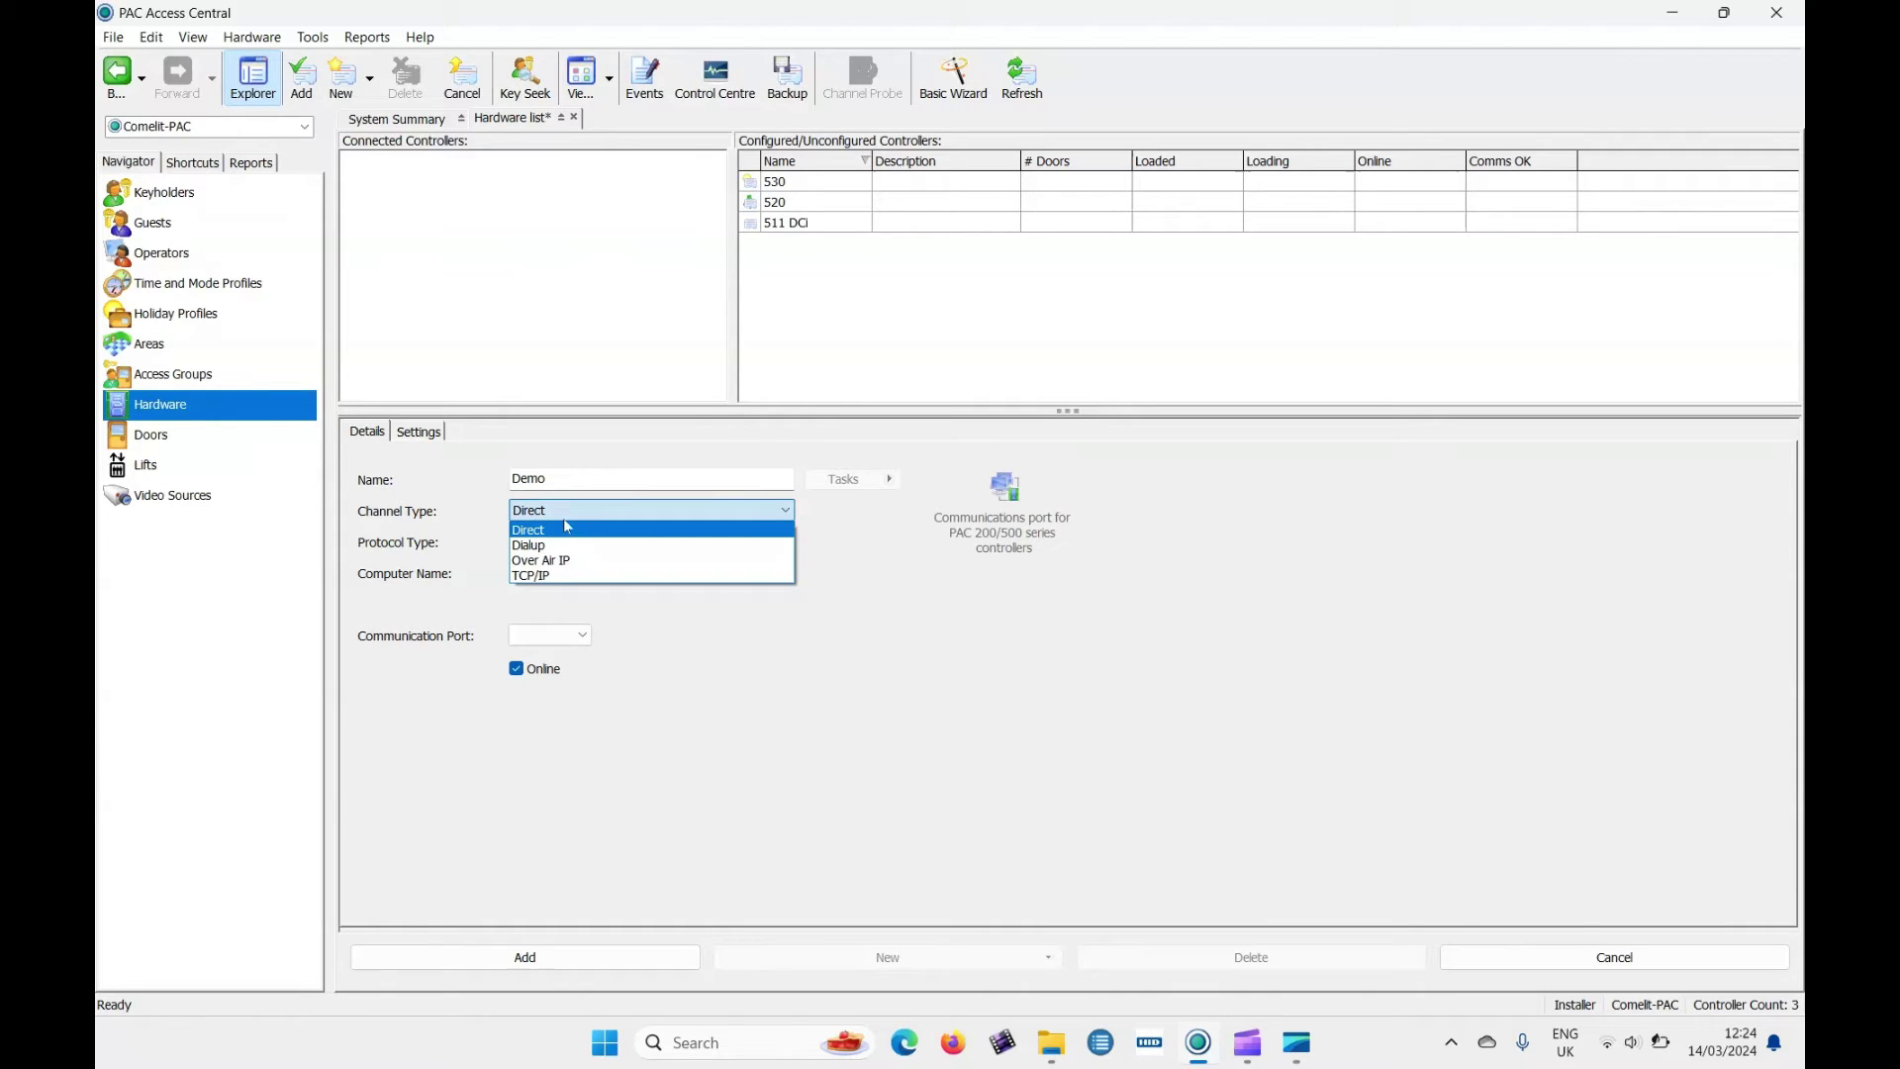
{"action": "left_click", "coordinate": [595, 578]}
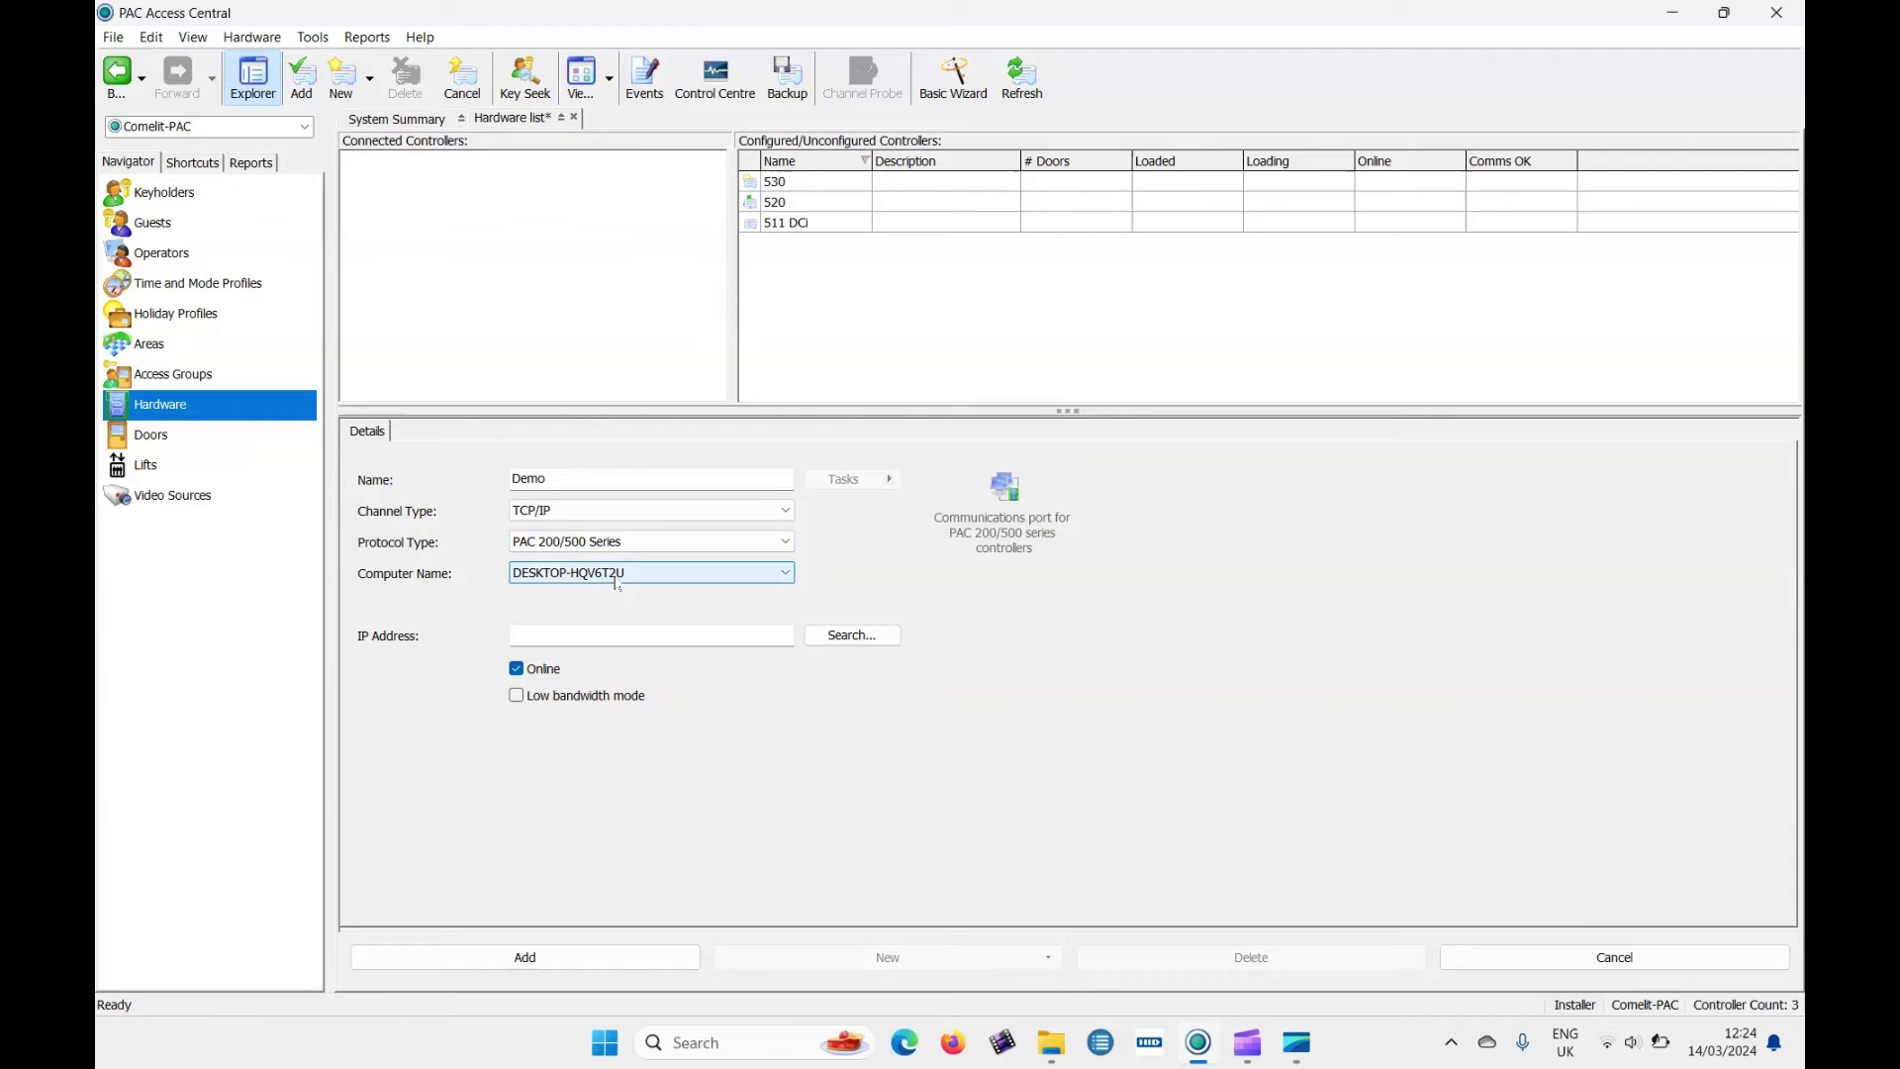
{"action": "left_click", "coordinate": [580, 635]}
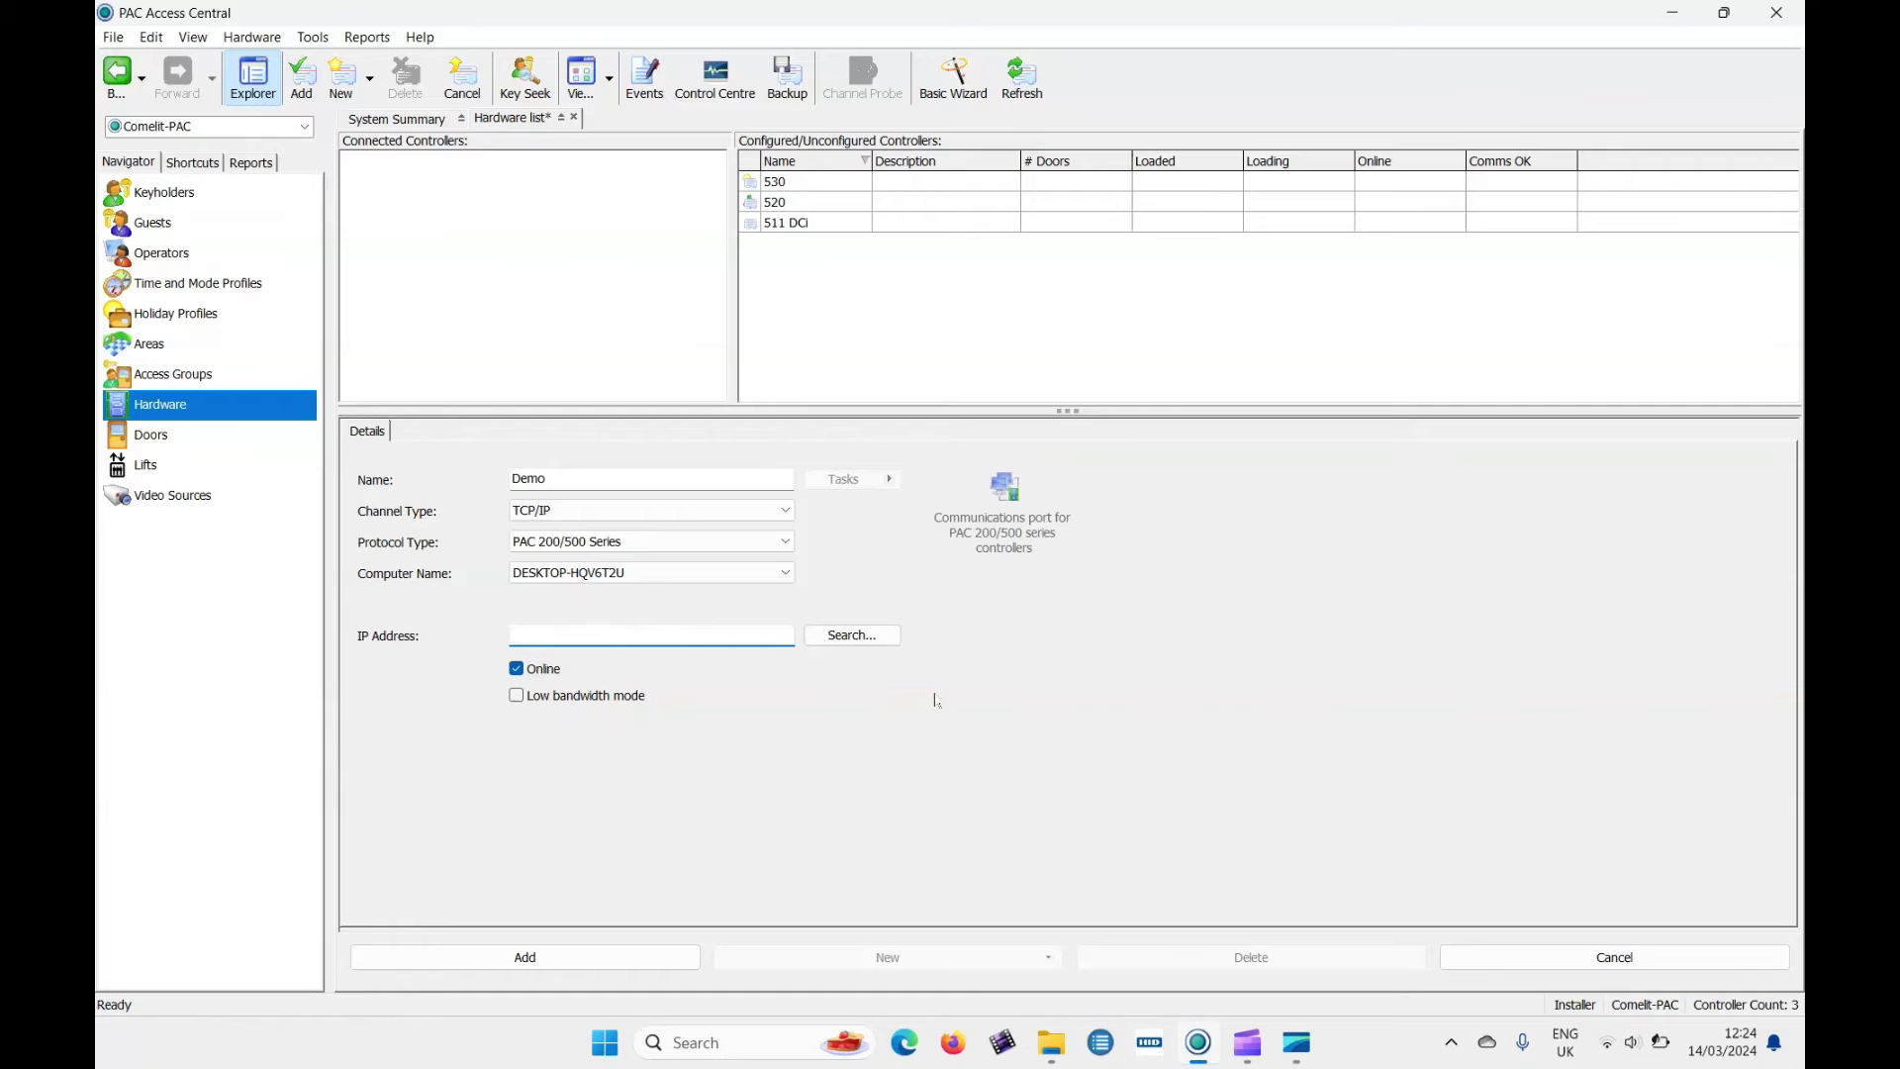
{"action": "left_click", "coordinate": [866, 636]}
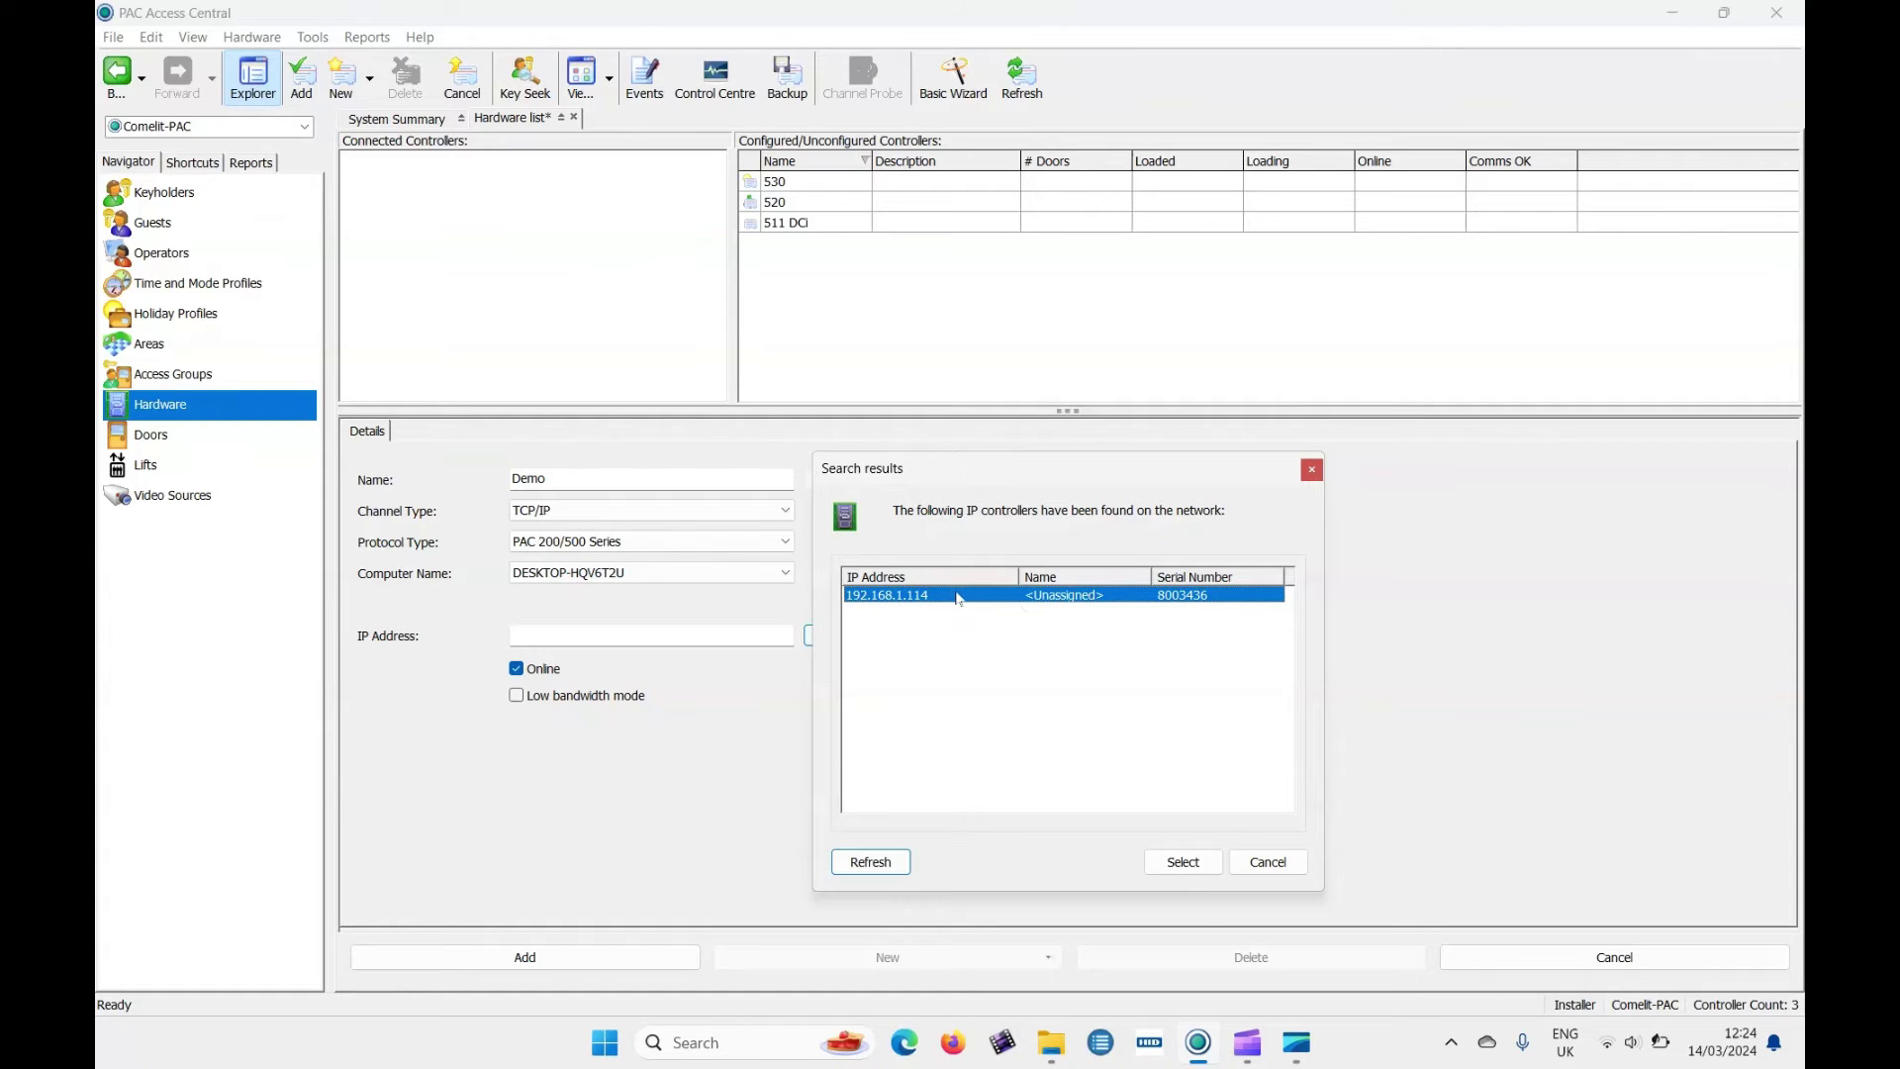
{"action": "left_click", "coordinate": [1185, 861]}
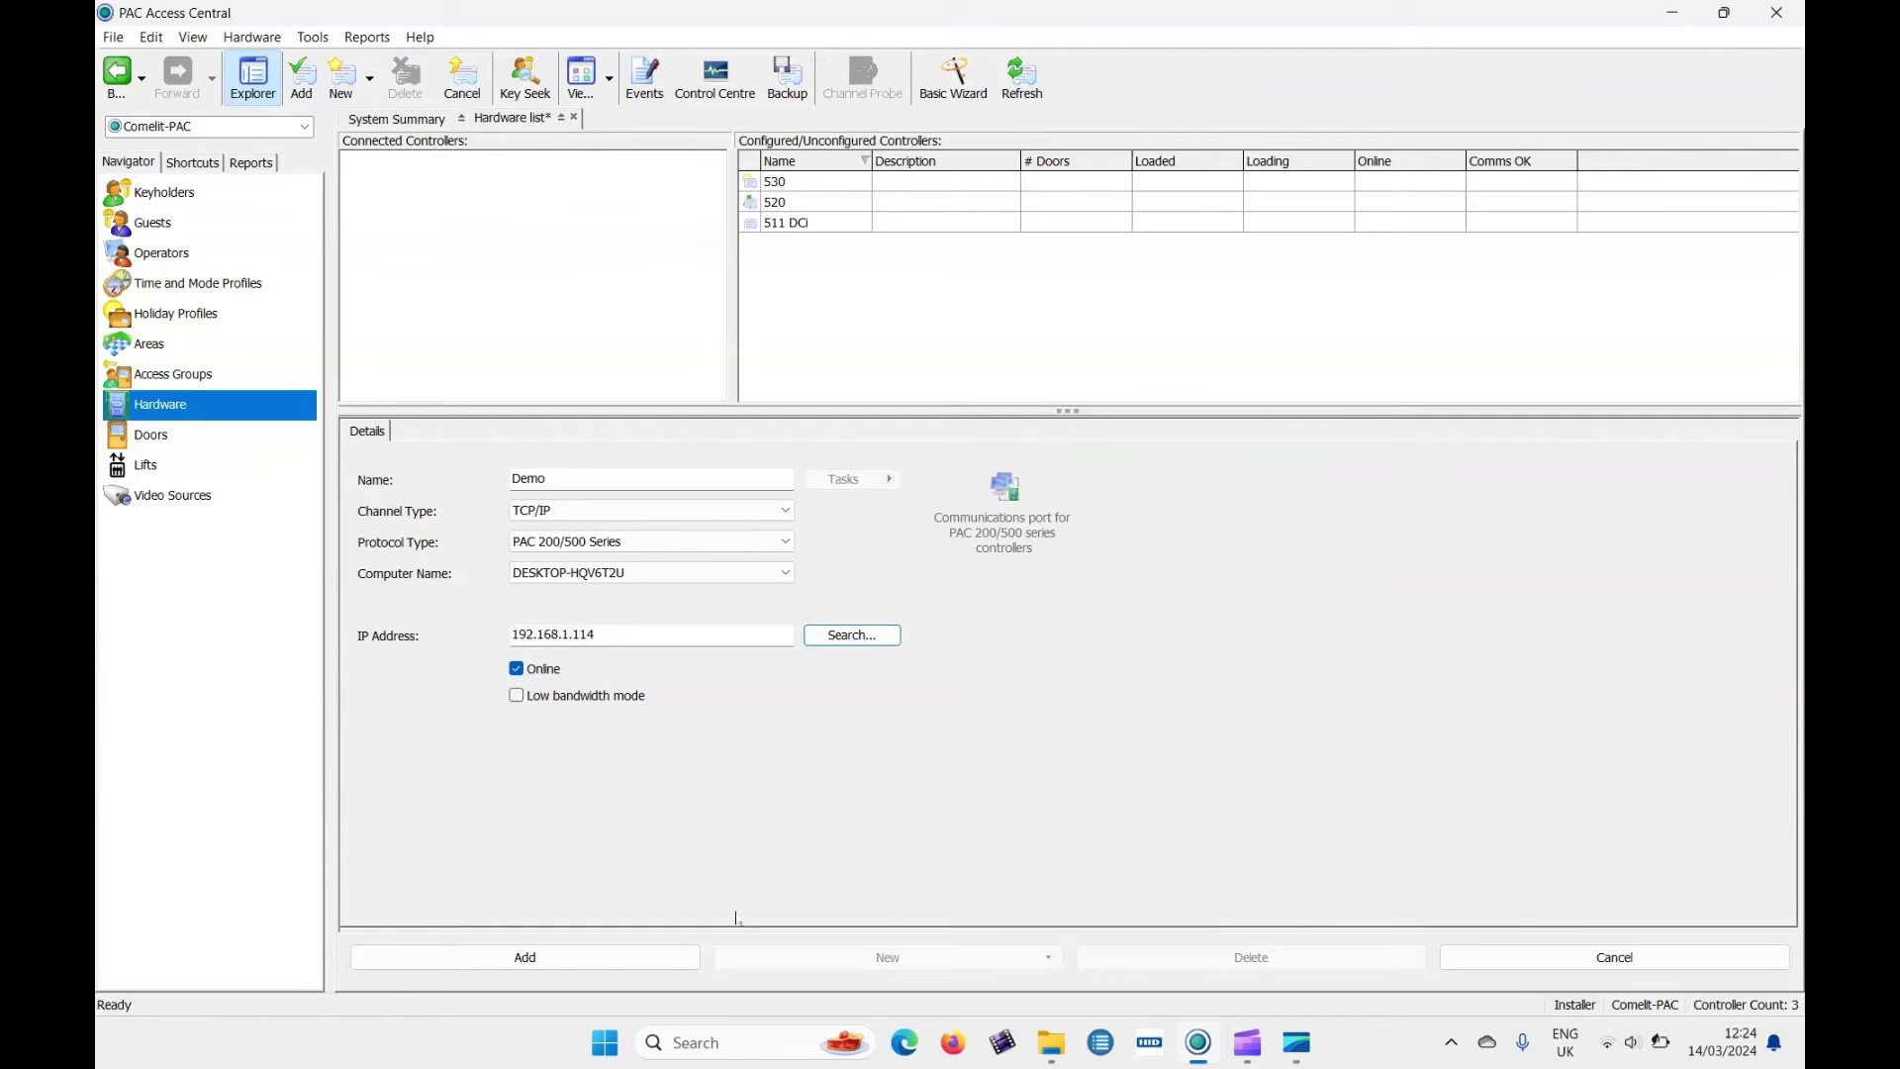
{"action": "left_click", "coordinate": [632, 957]}
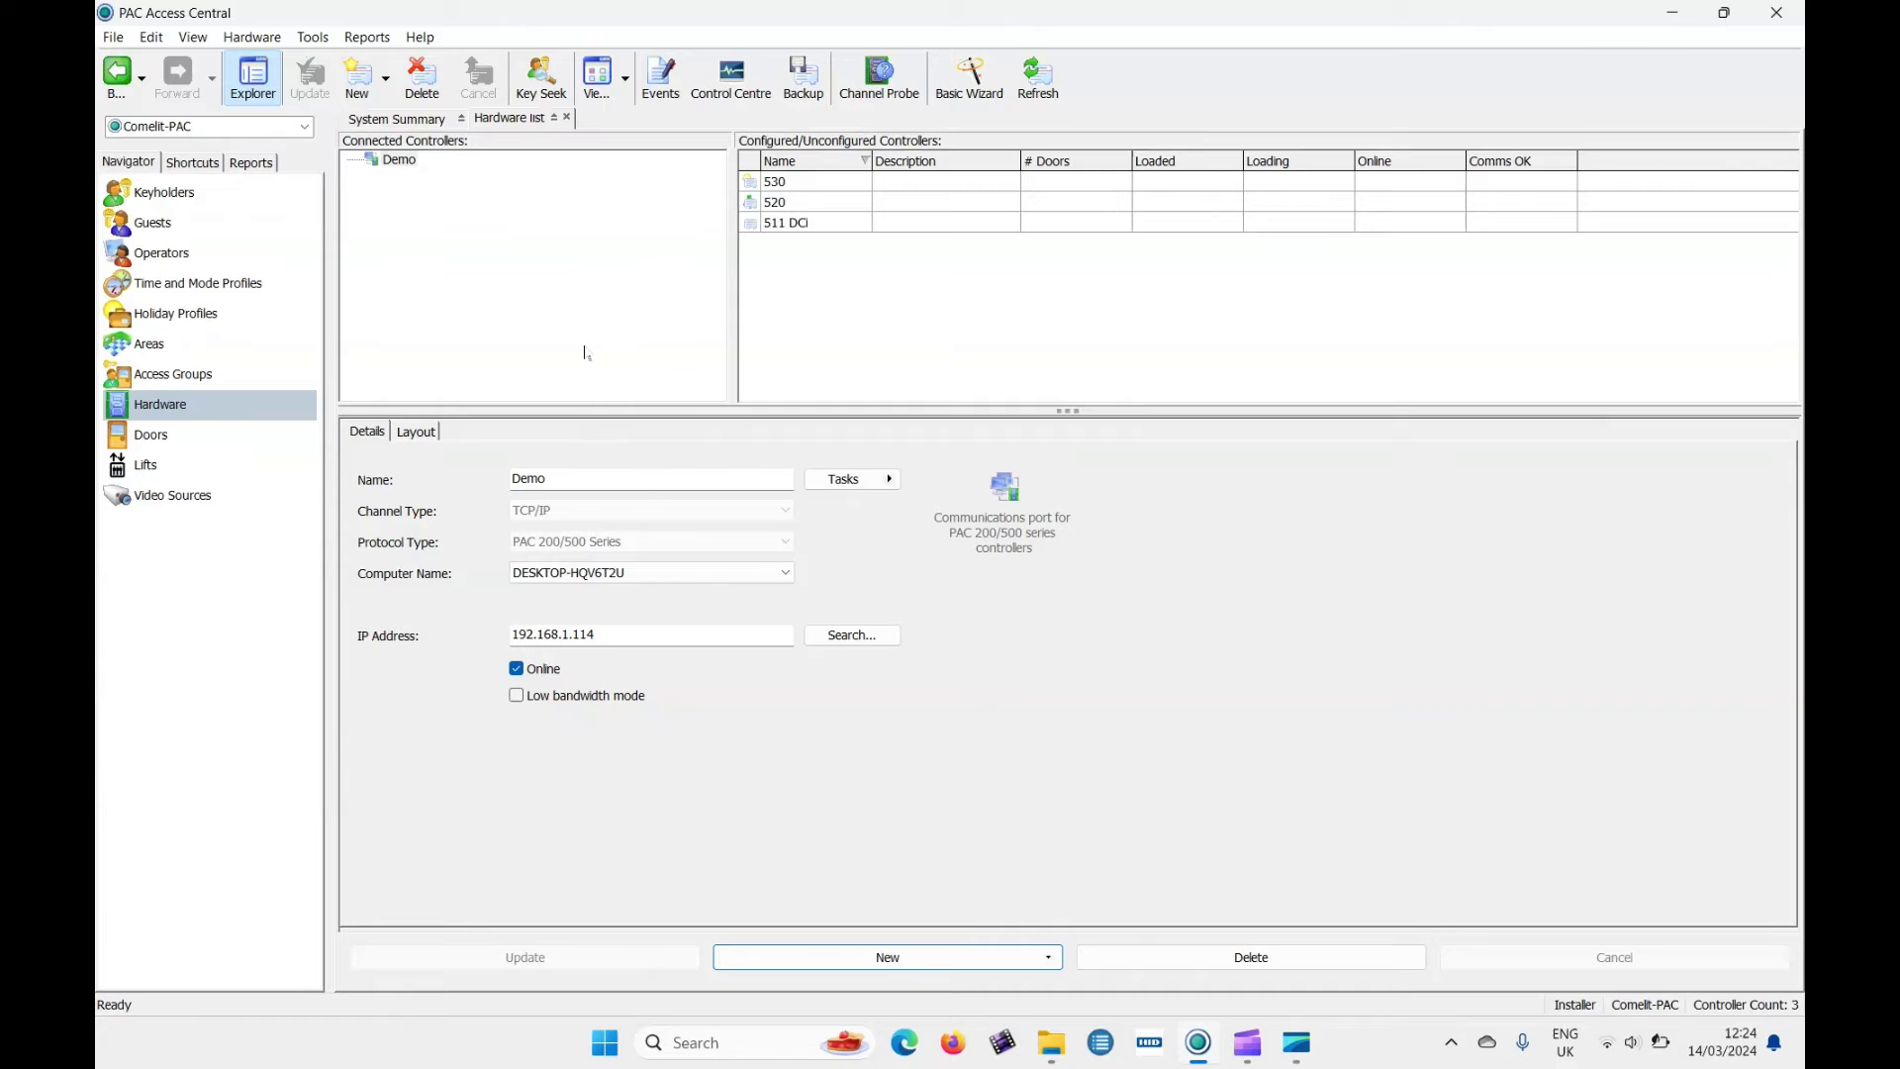
Run Channel Probe on the Demo channel so controller 8003436 is detected.
{"action": "left_click", "coordinate": [400, 161]}
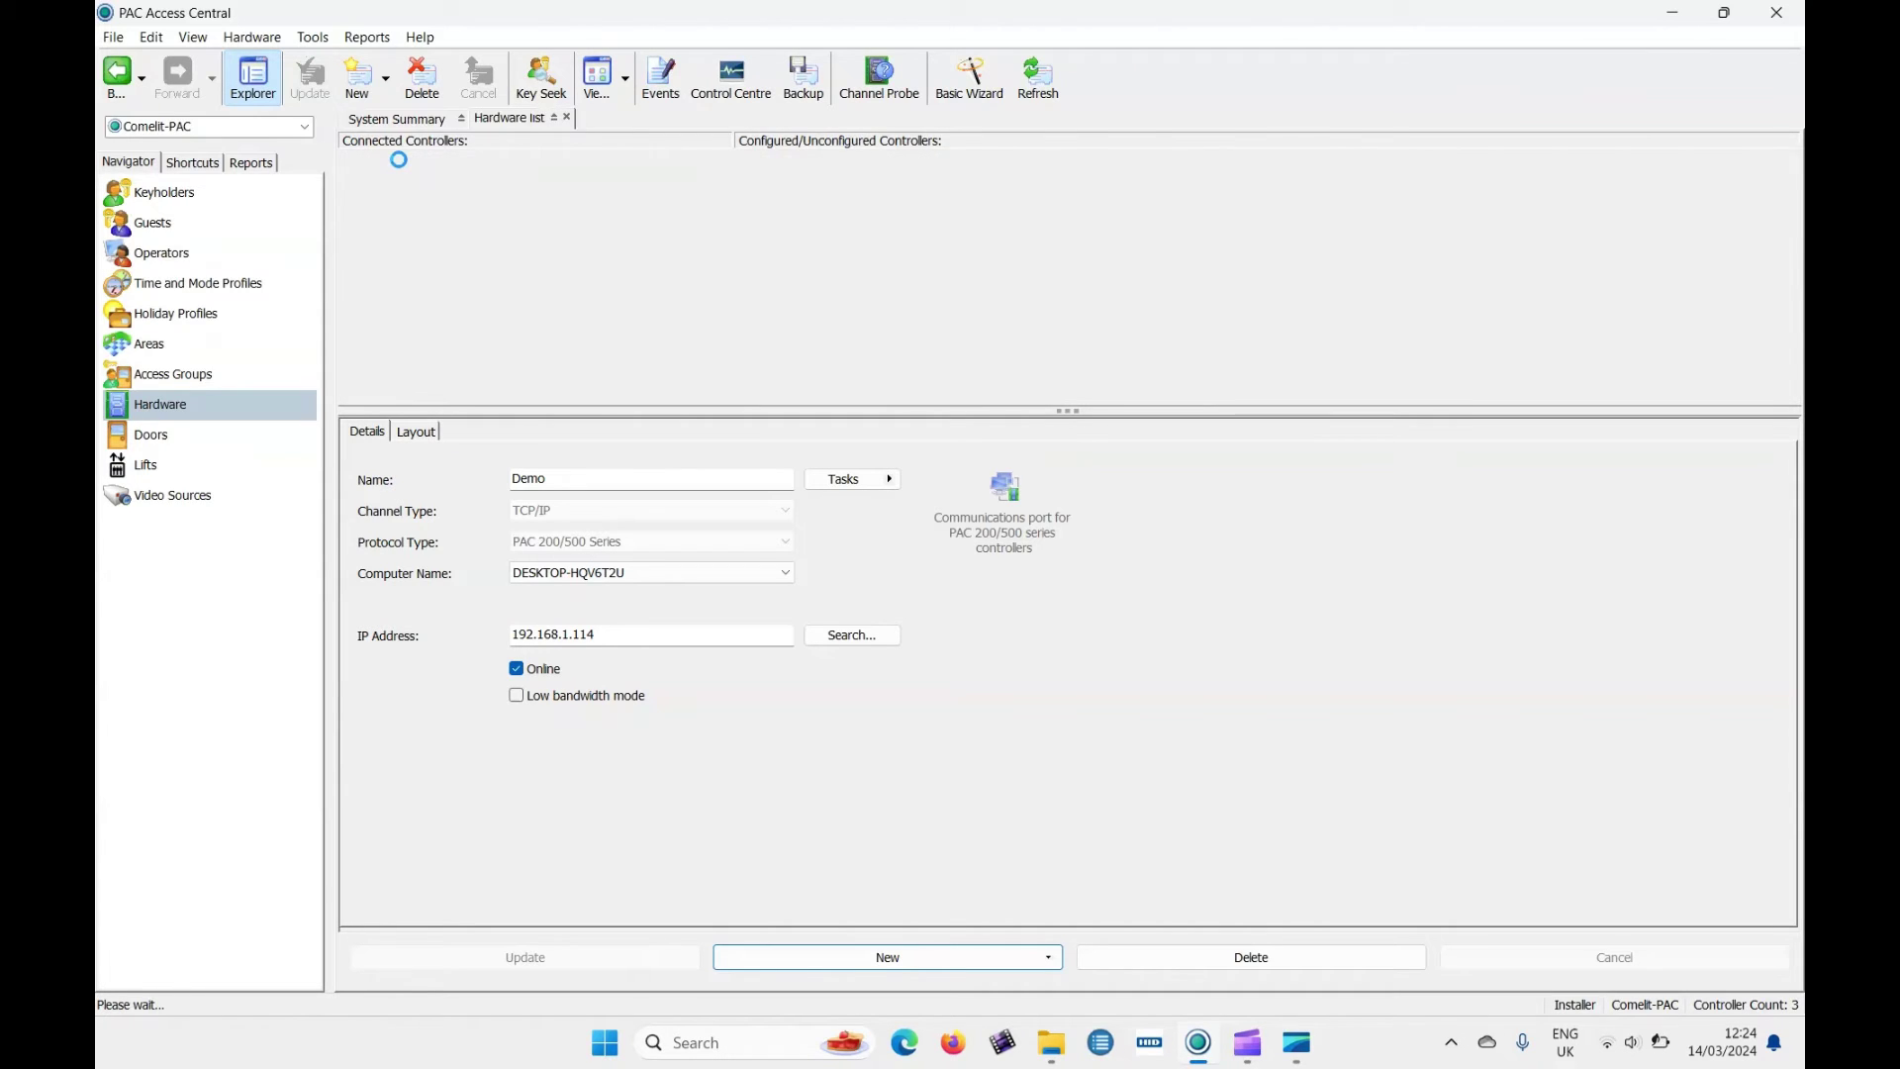
{"action": "left_click", "coordinate": [401, 168]}
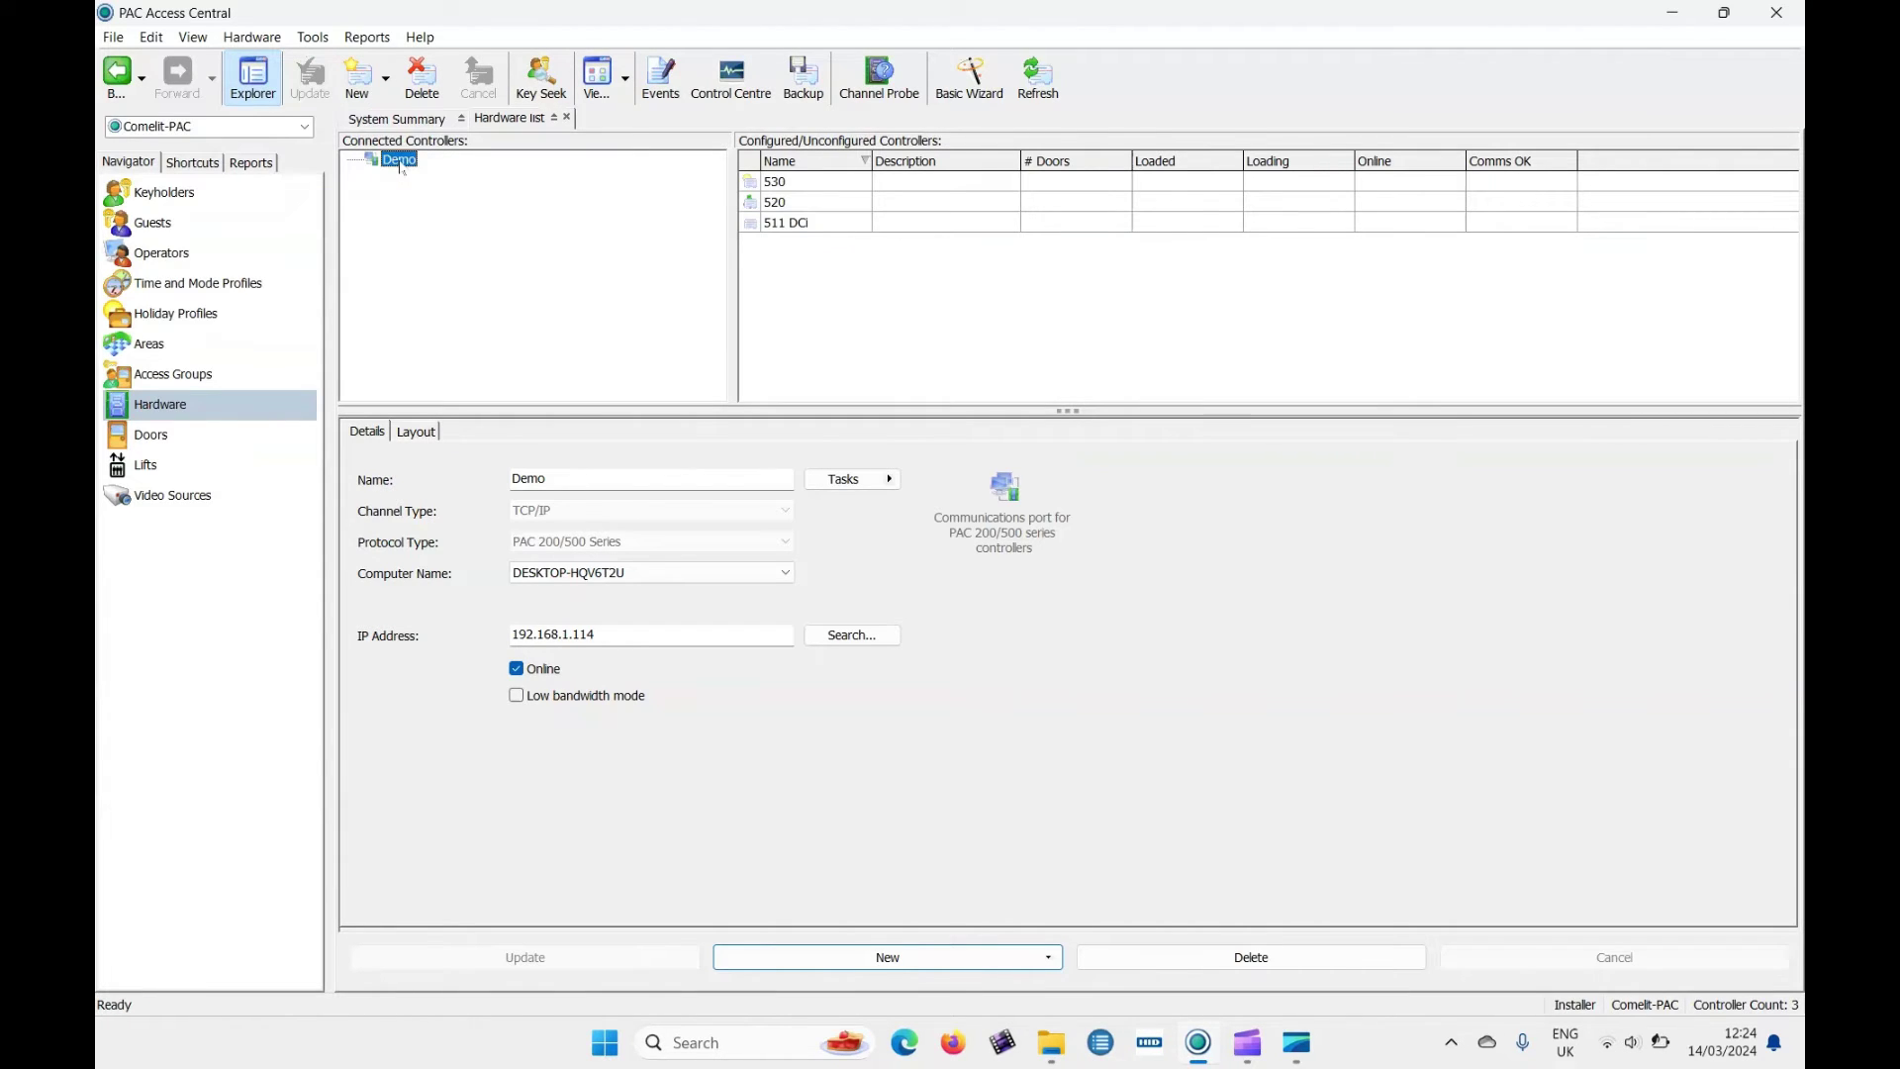
{"action": "left_click", "coordinate": [880, 77]}
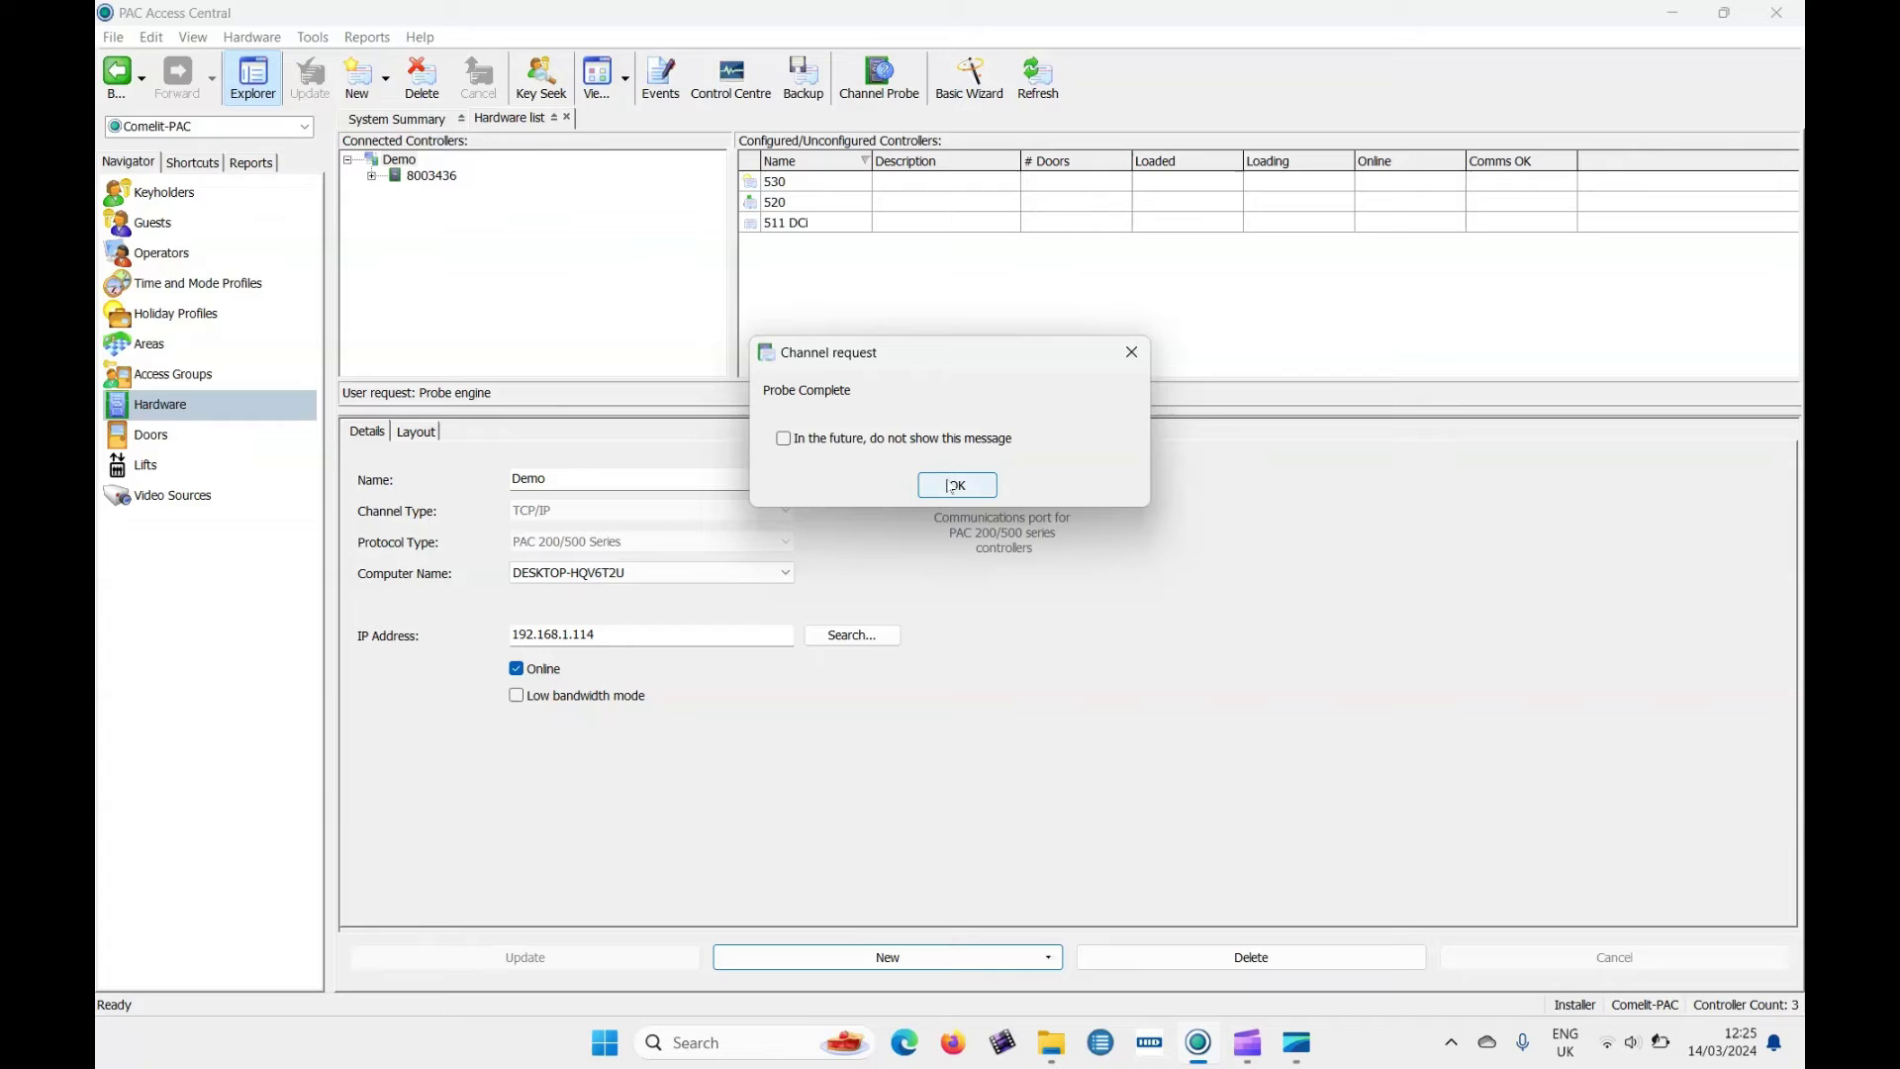
{"action": "left_click", "coordinate": [955, 485]}
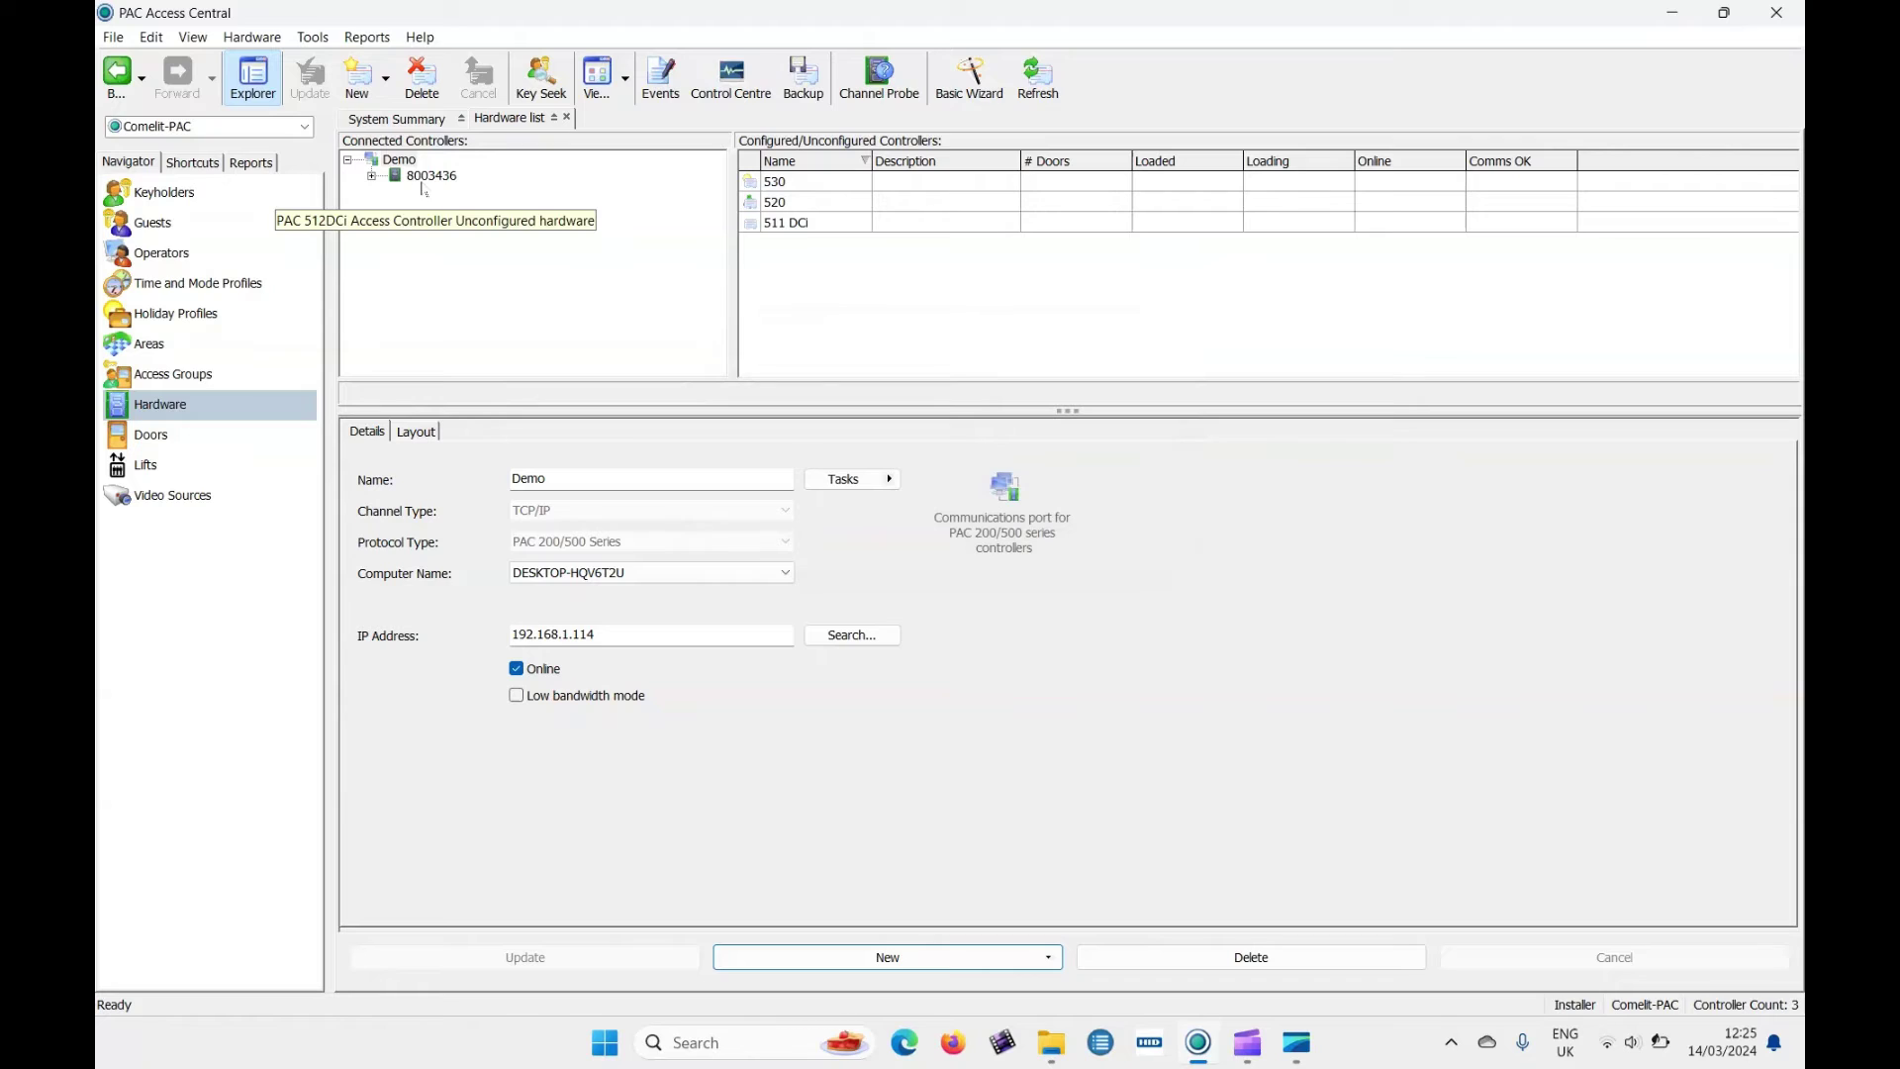
Add a new PAC 512DCi controller named 'Doors controller' with description 'board'.
{"action": "left_click", "coordinate": [388, 89]}
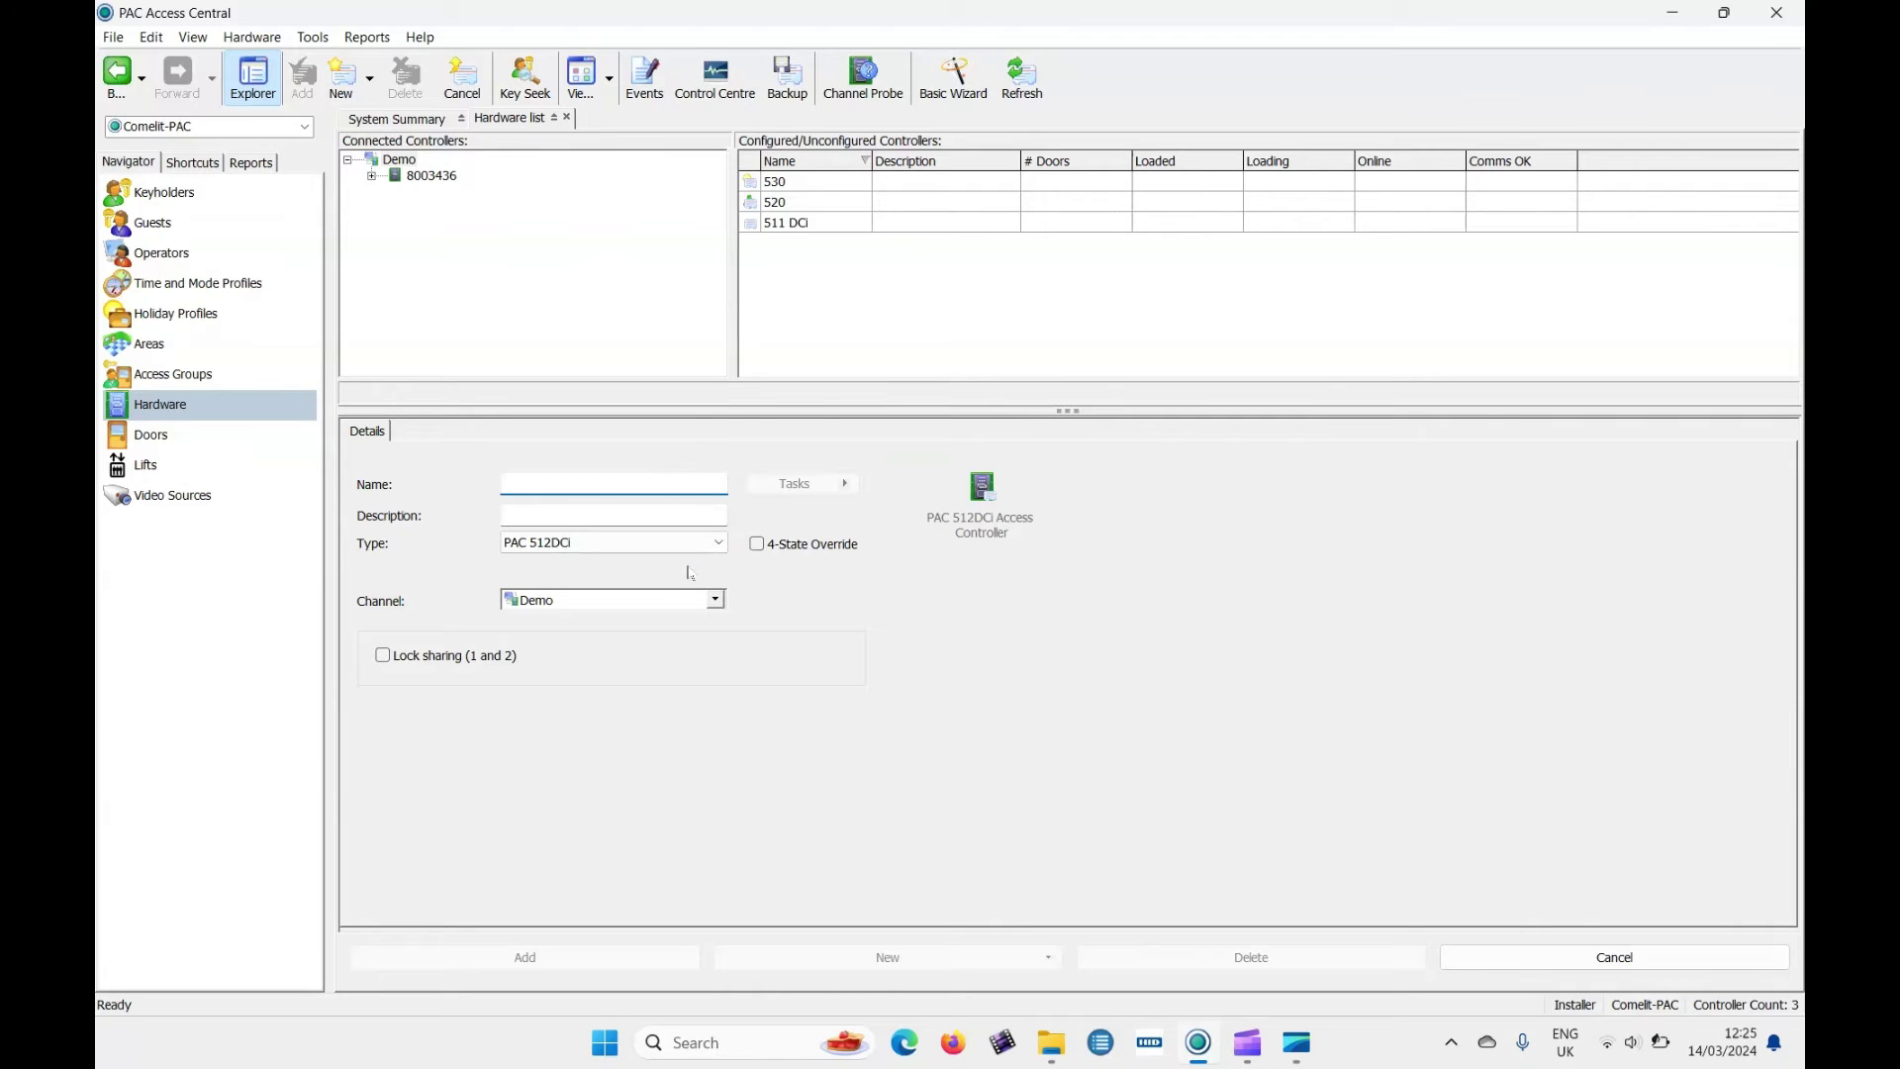
{"action": "type", "text": "Doors"}
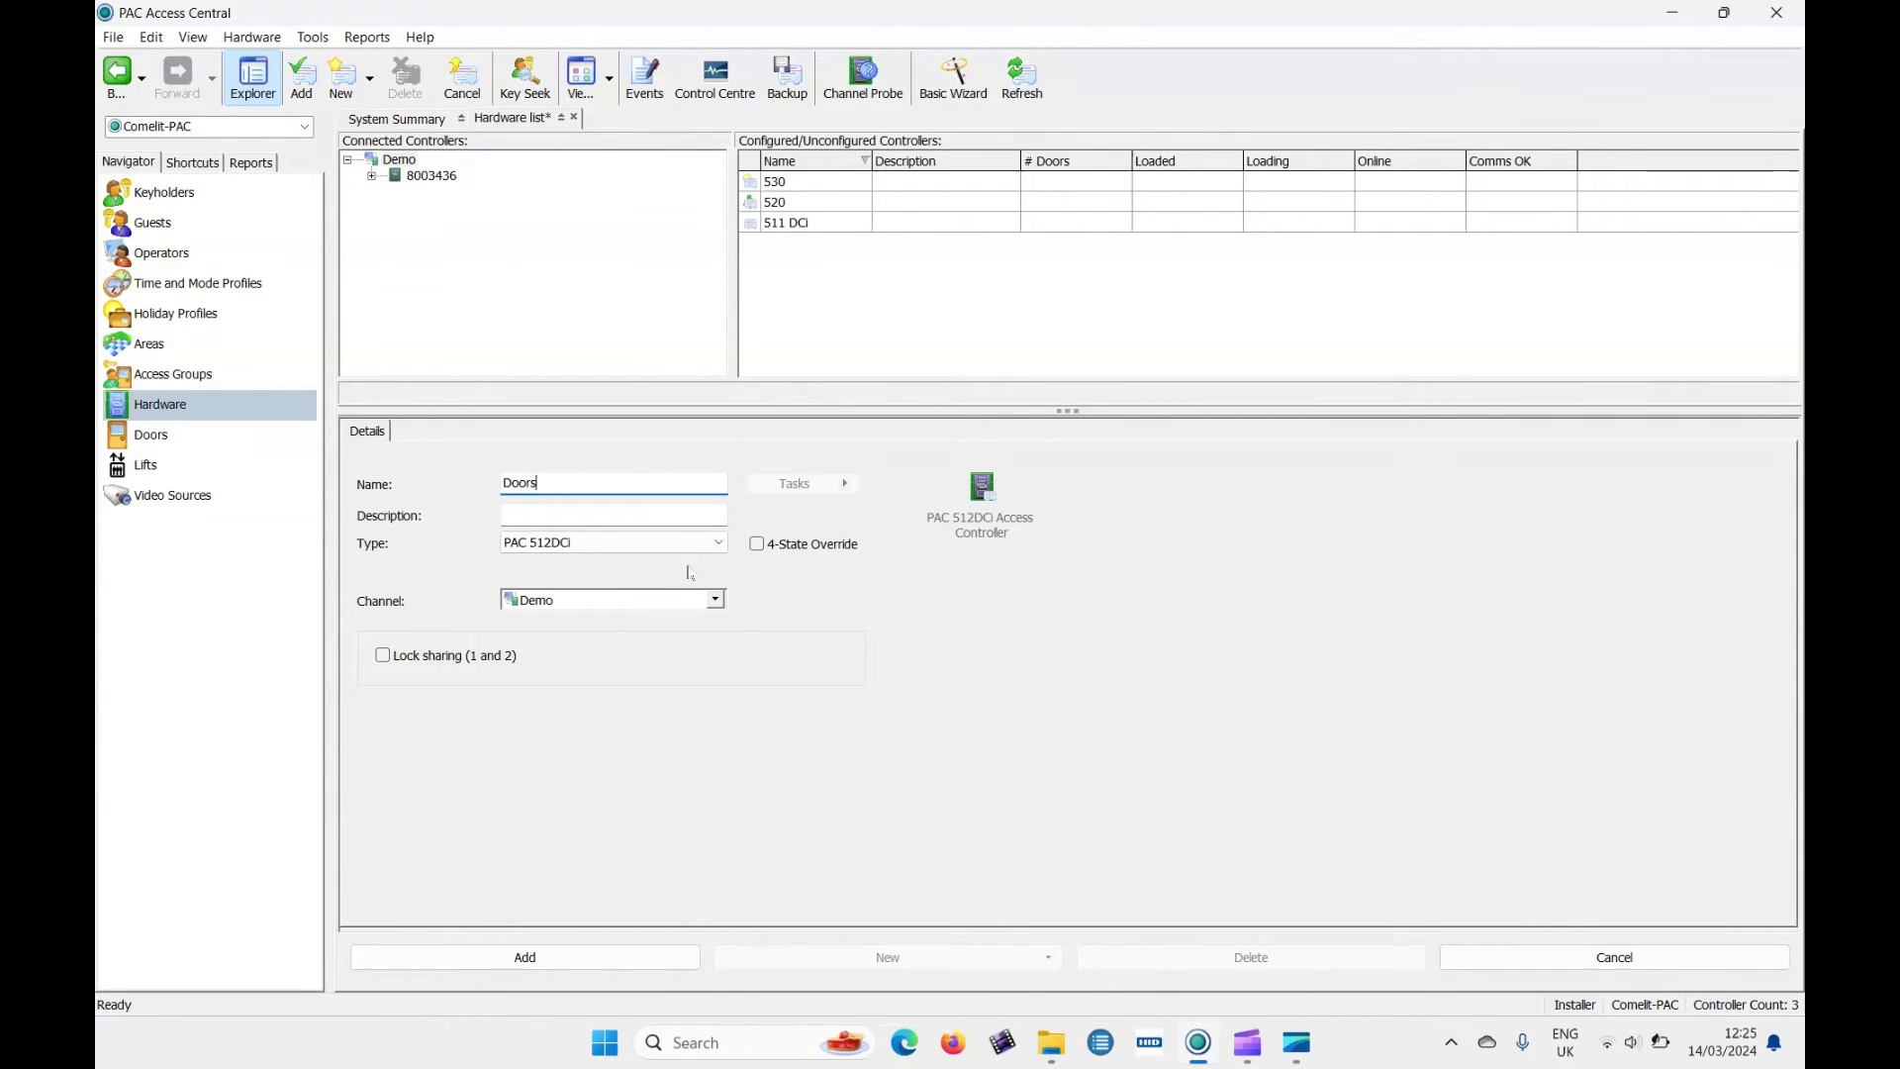
{"action": "type", "text": " controller"}
{"action": "left_click", "coordinate": [676, 516]}
{"action": "type", "text": "board"}
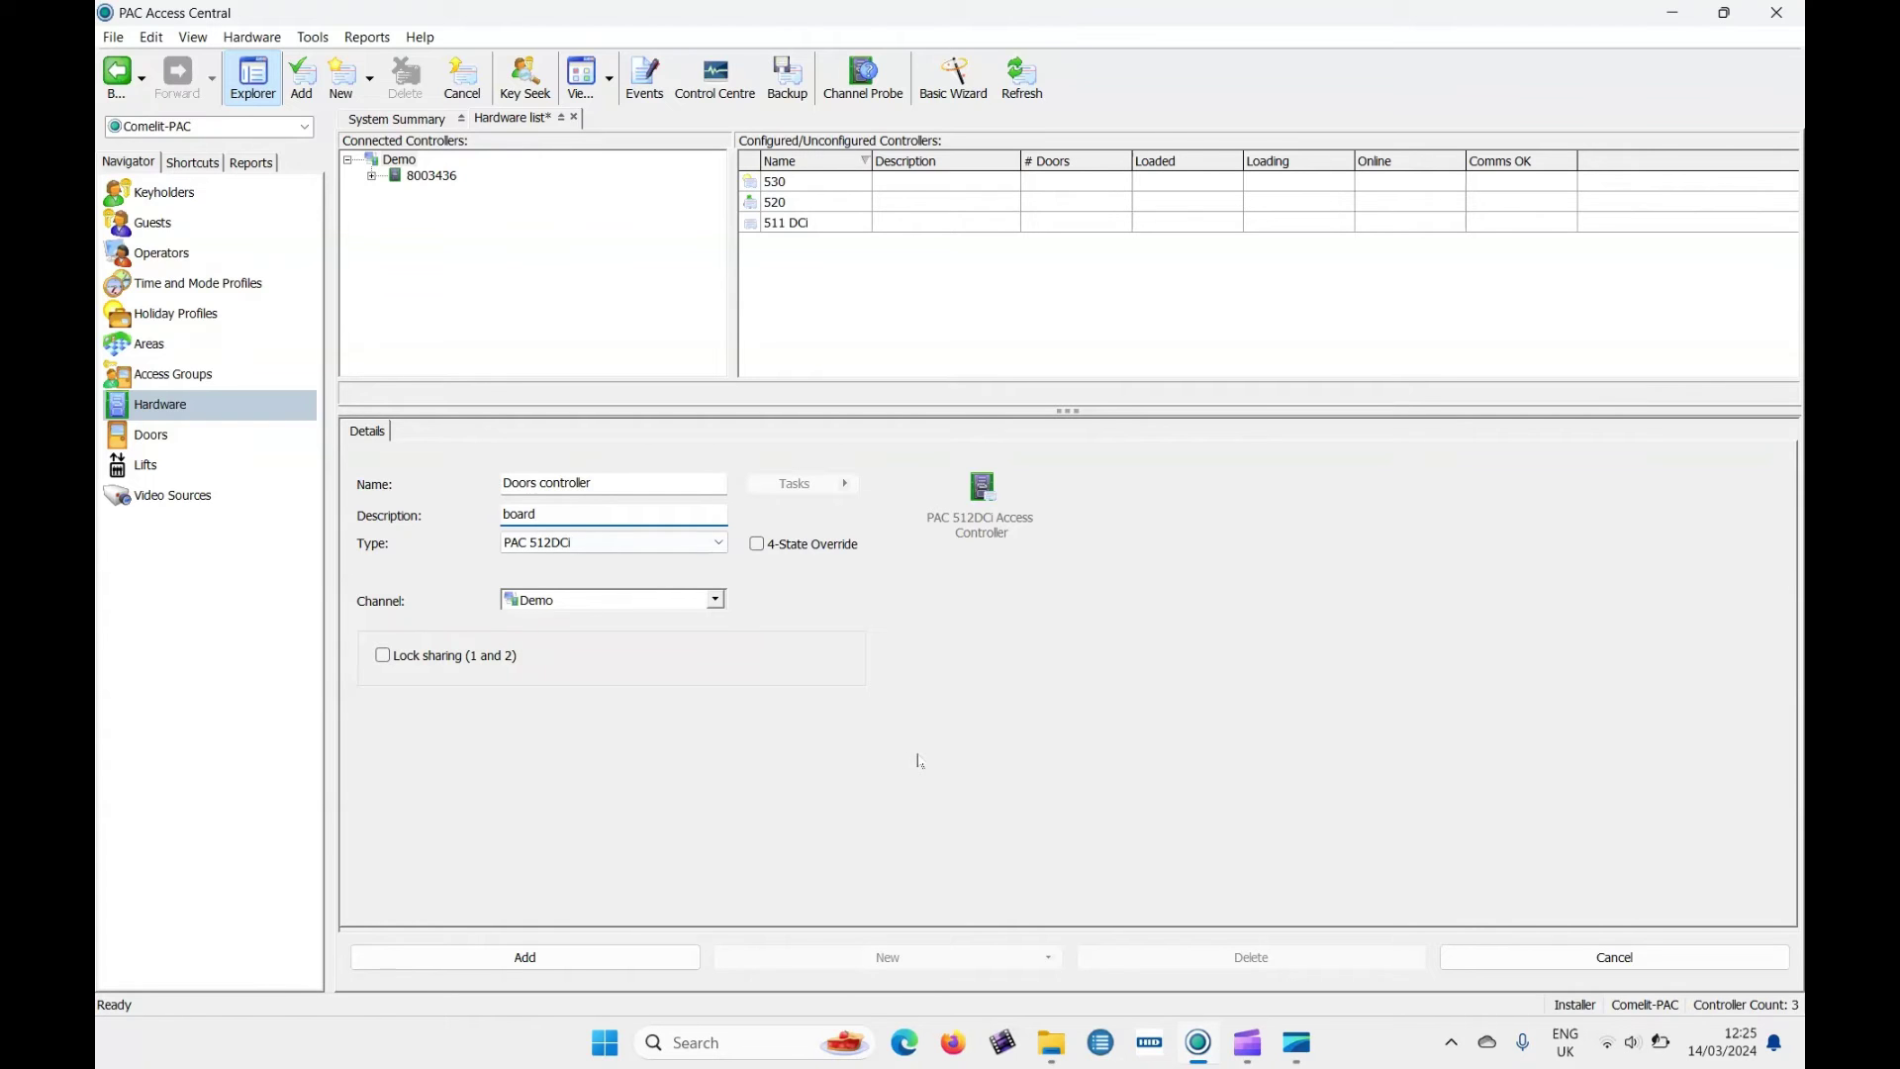
{"action": "left_click", "coordinate": [606, 952]}
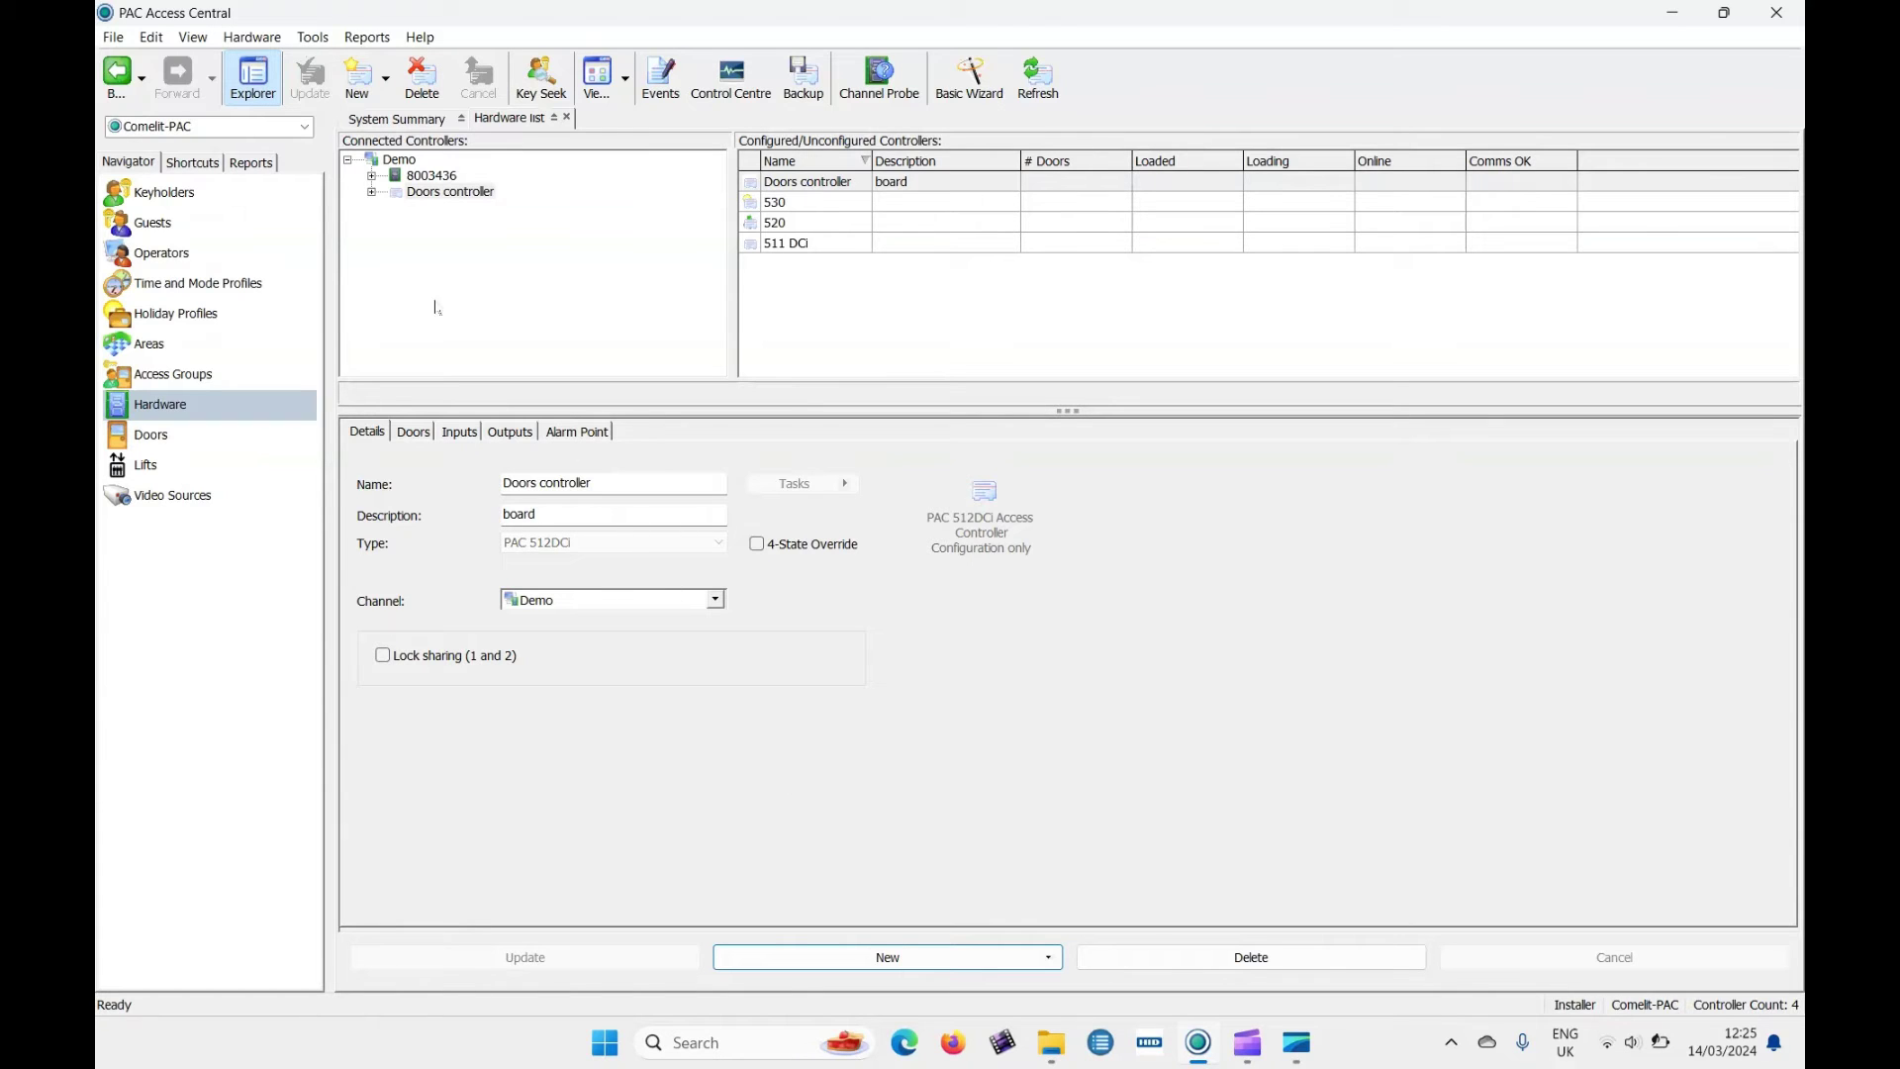
Link Doors controller to detected controller 8003436, start the download, and show its doors.
{"action": "left_click", "coordinate": [396, 194]}
{"action": "left_click_drag", "start_coordinate": [396, 197], "coordinate": [399, 184]}
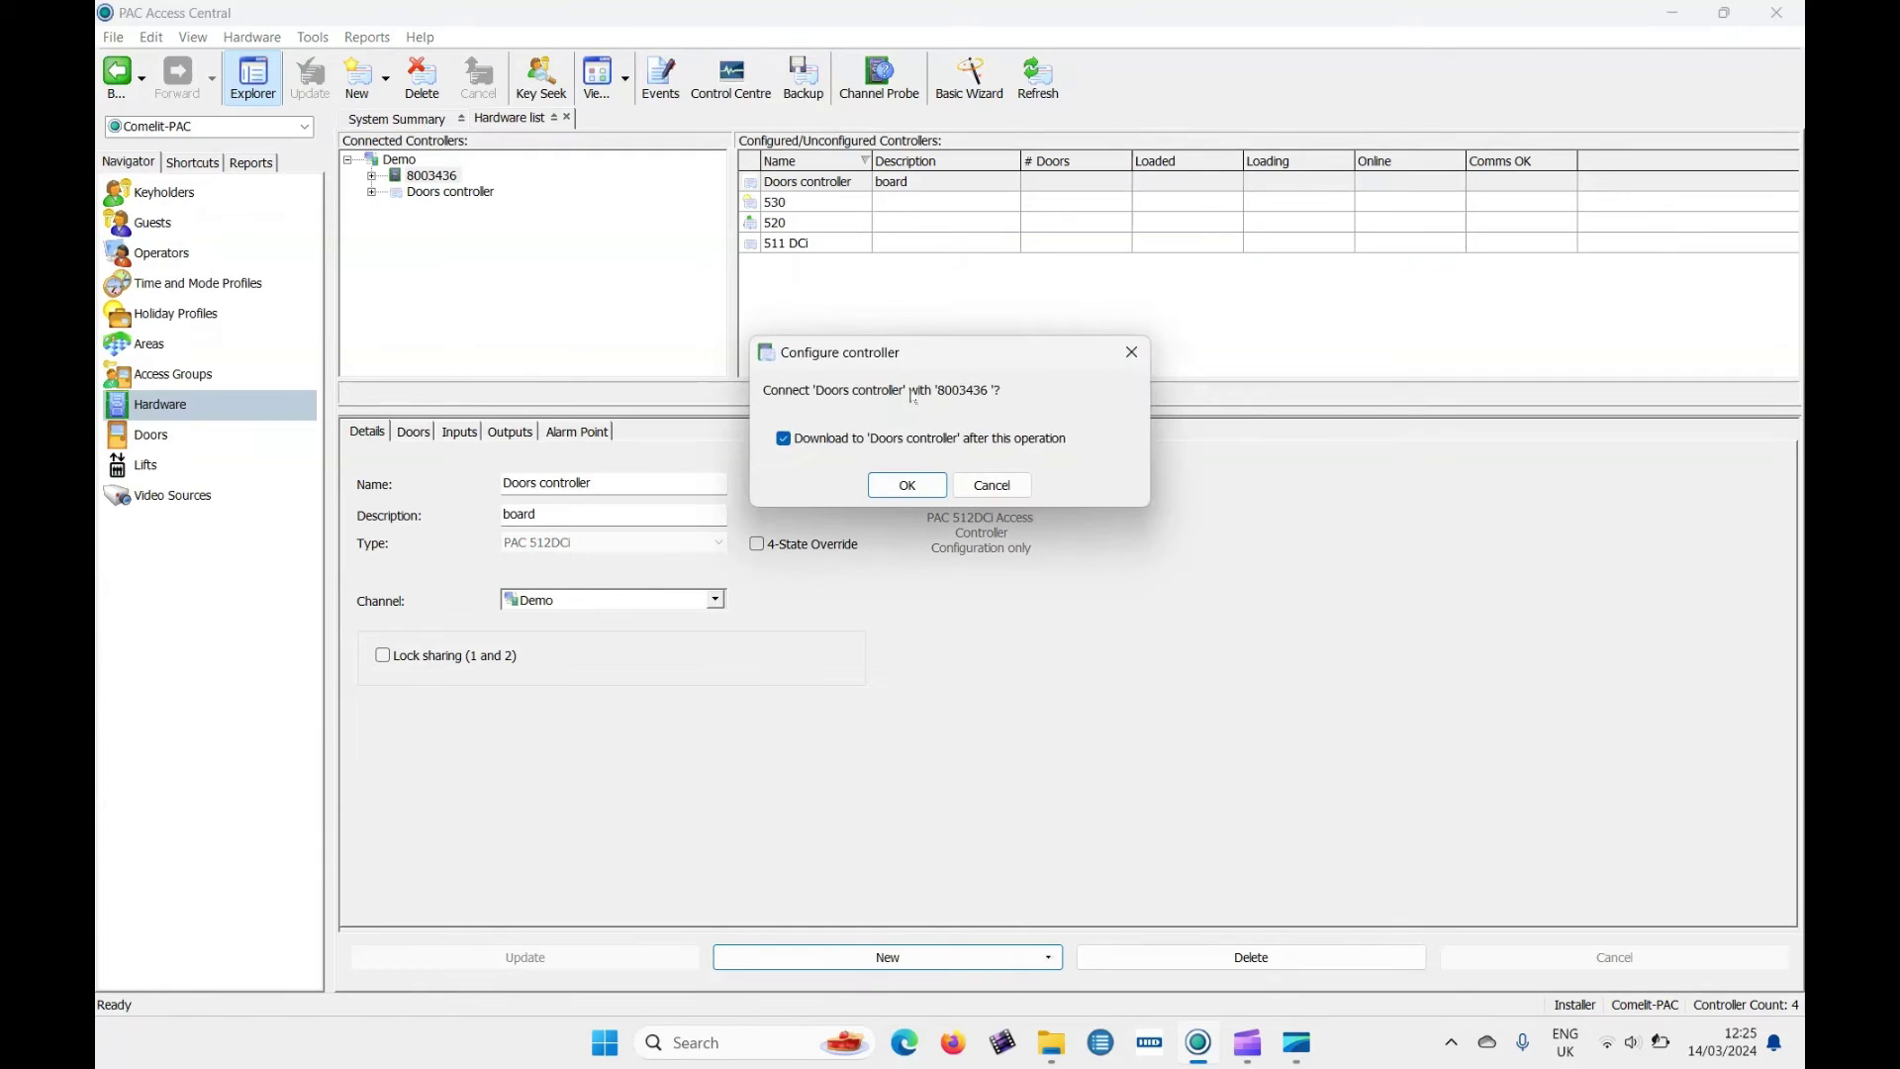
{"action": "left_click", "coordinate": [919, 485]}
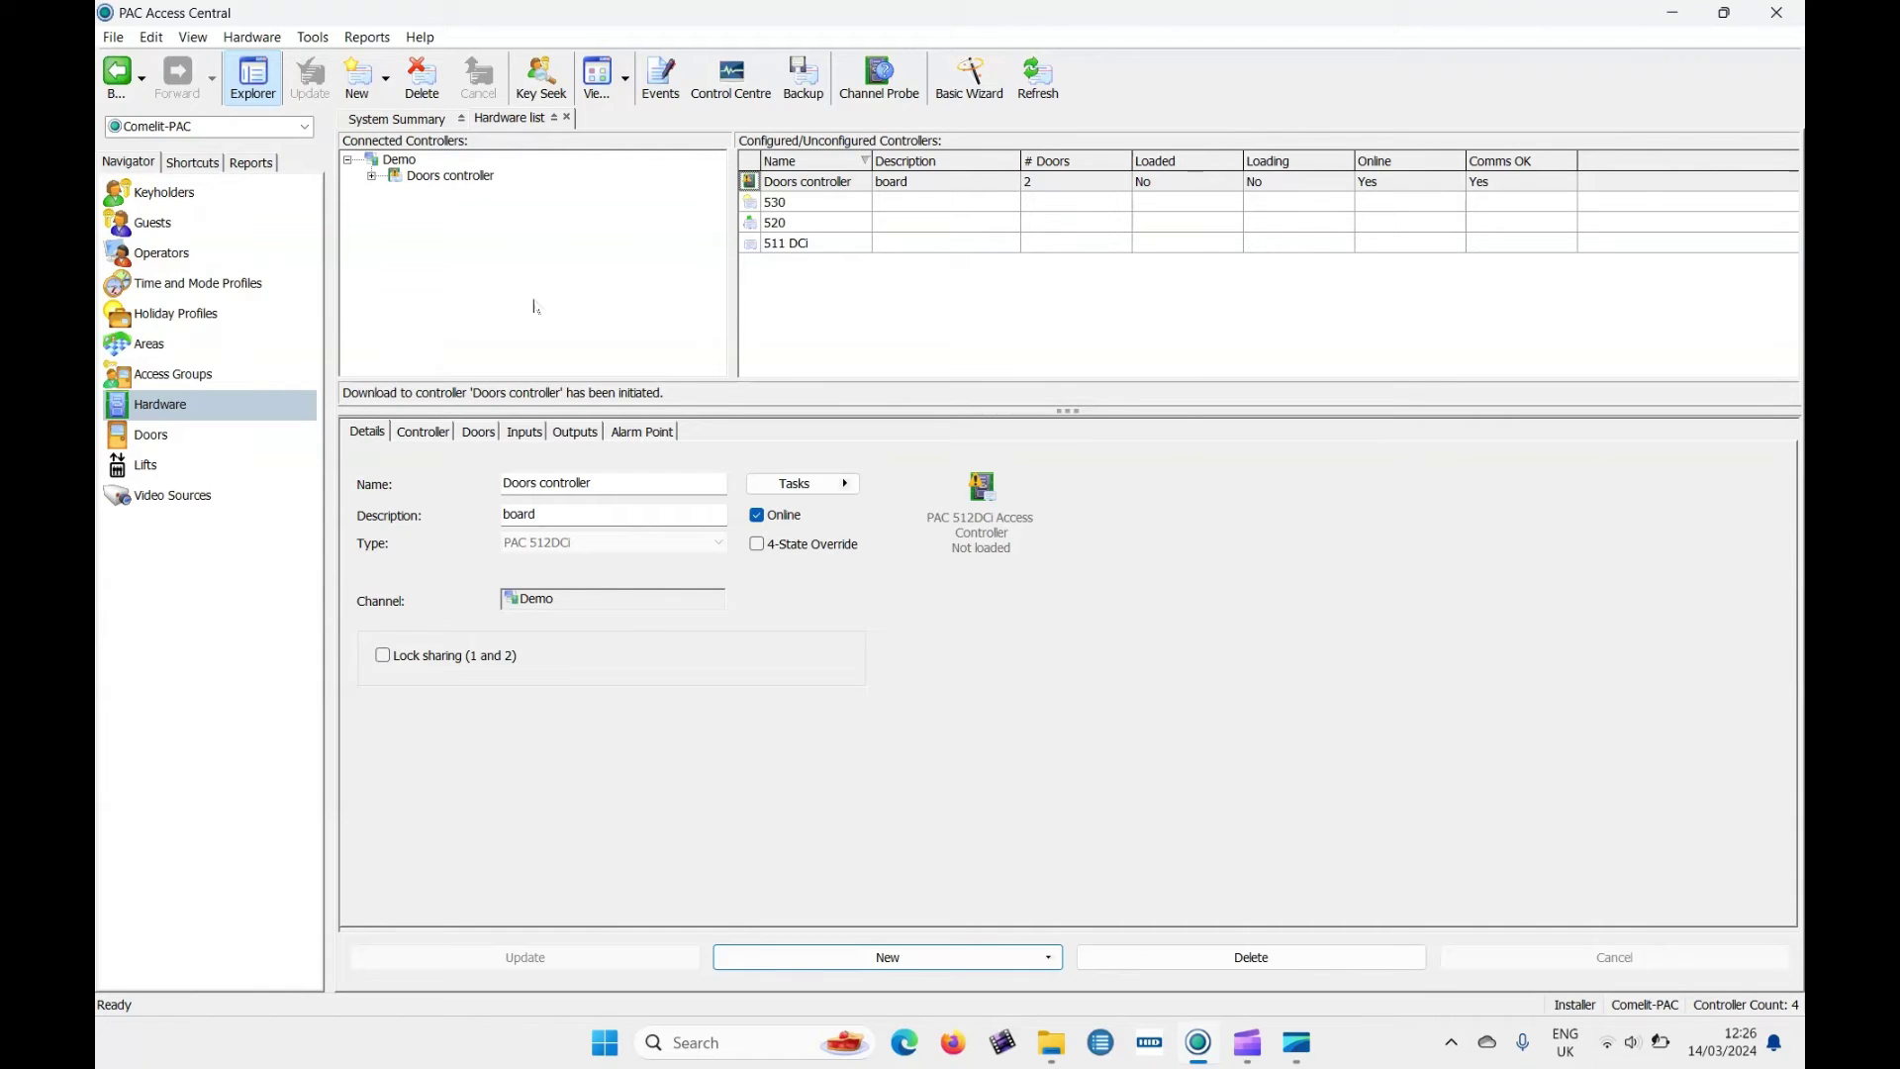
{"action": "left_click", "coordinate": [372, 176]}
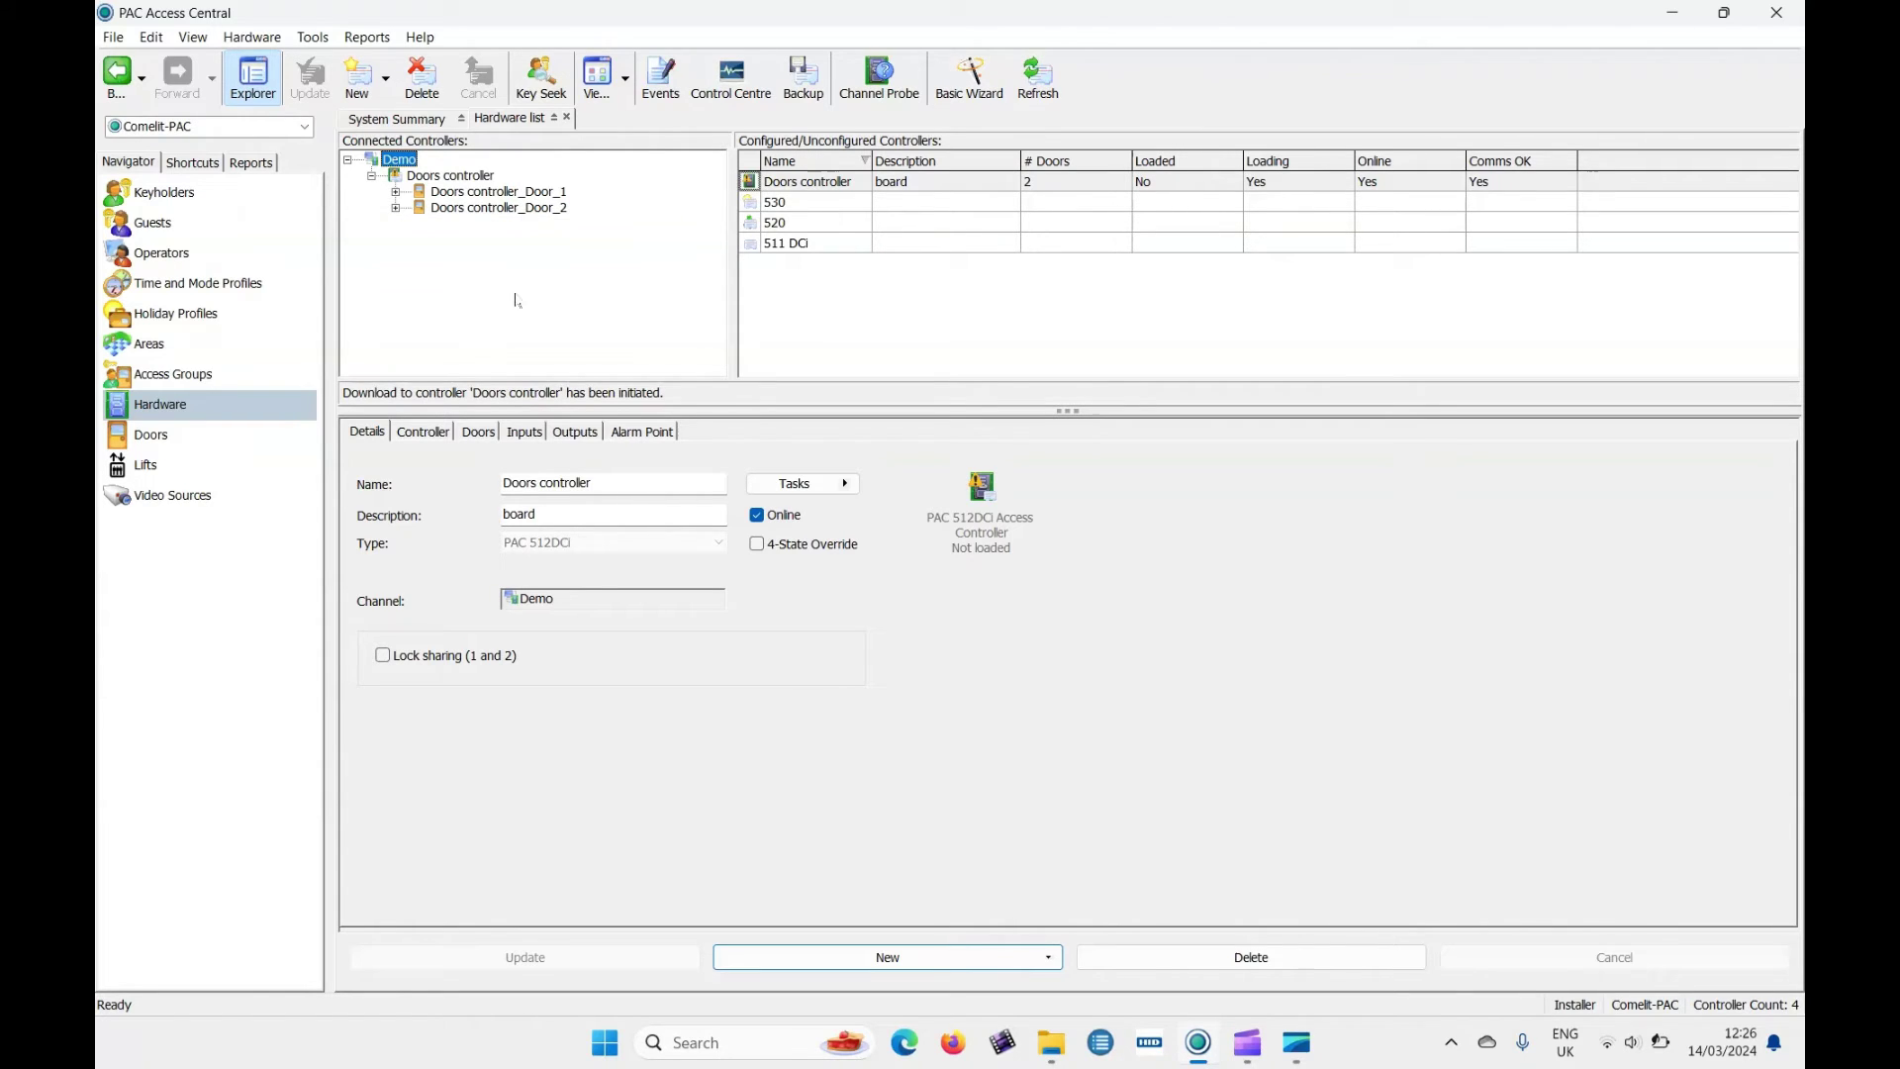
Rename Doors controller_Door_1 to Door1, leave Door Profile at (None), and show its Access settings.
{"action": "left_click", "coordinate": [511, 193]}
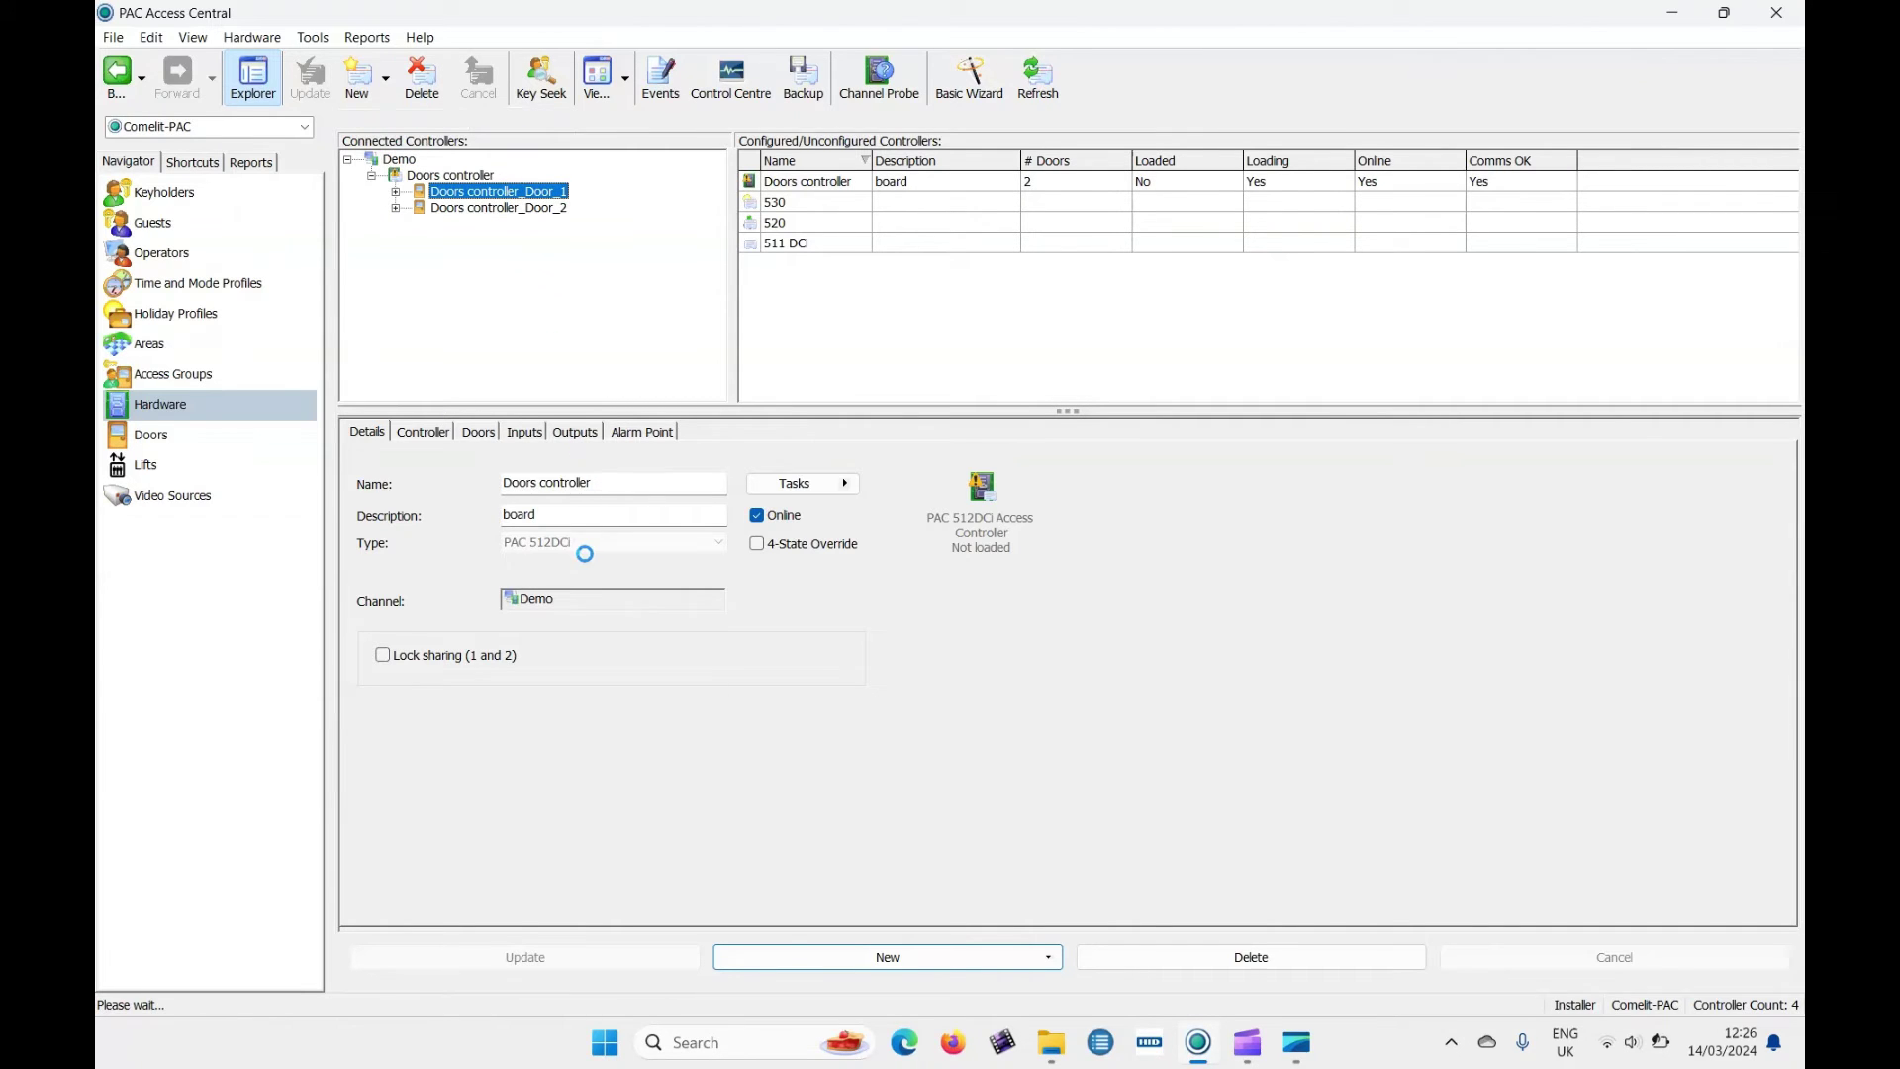
{"action": "key", "text": "Tab"}
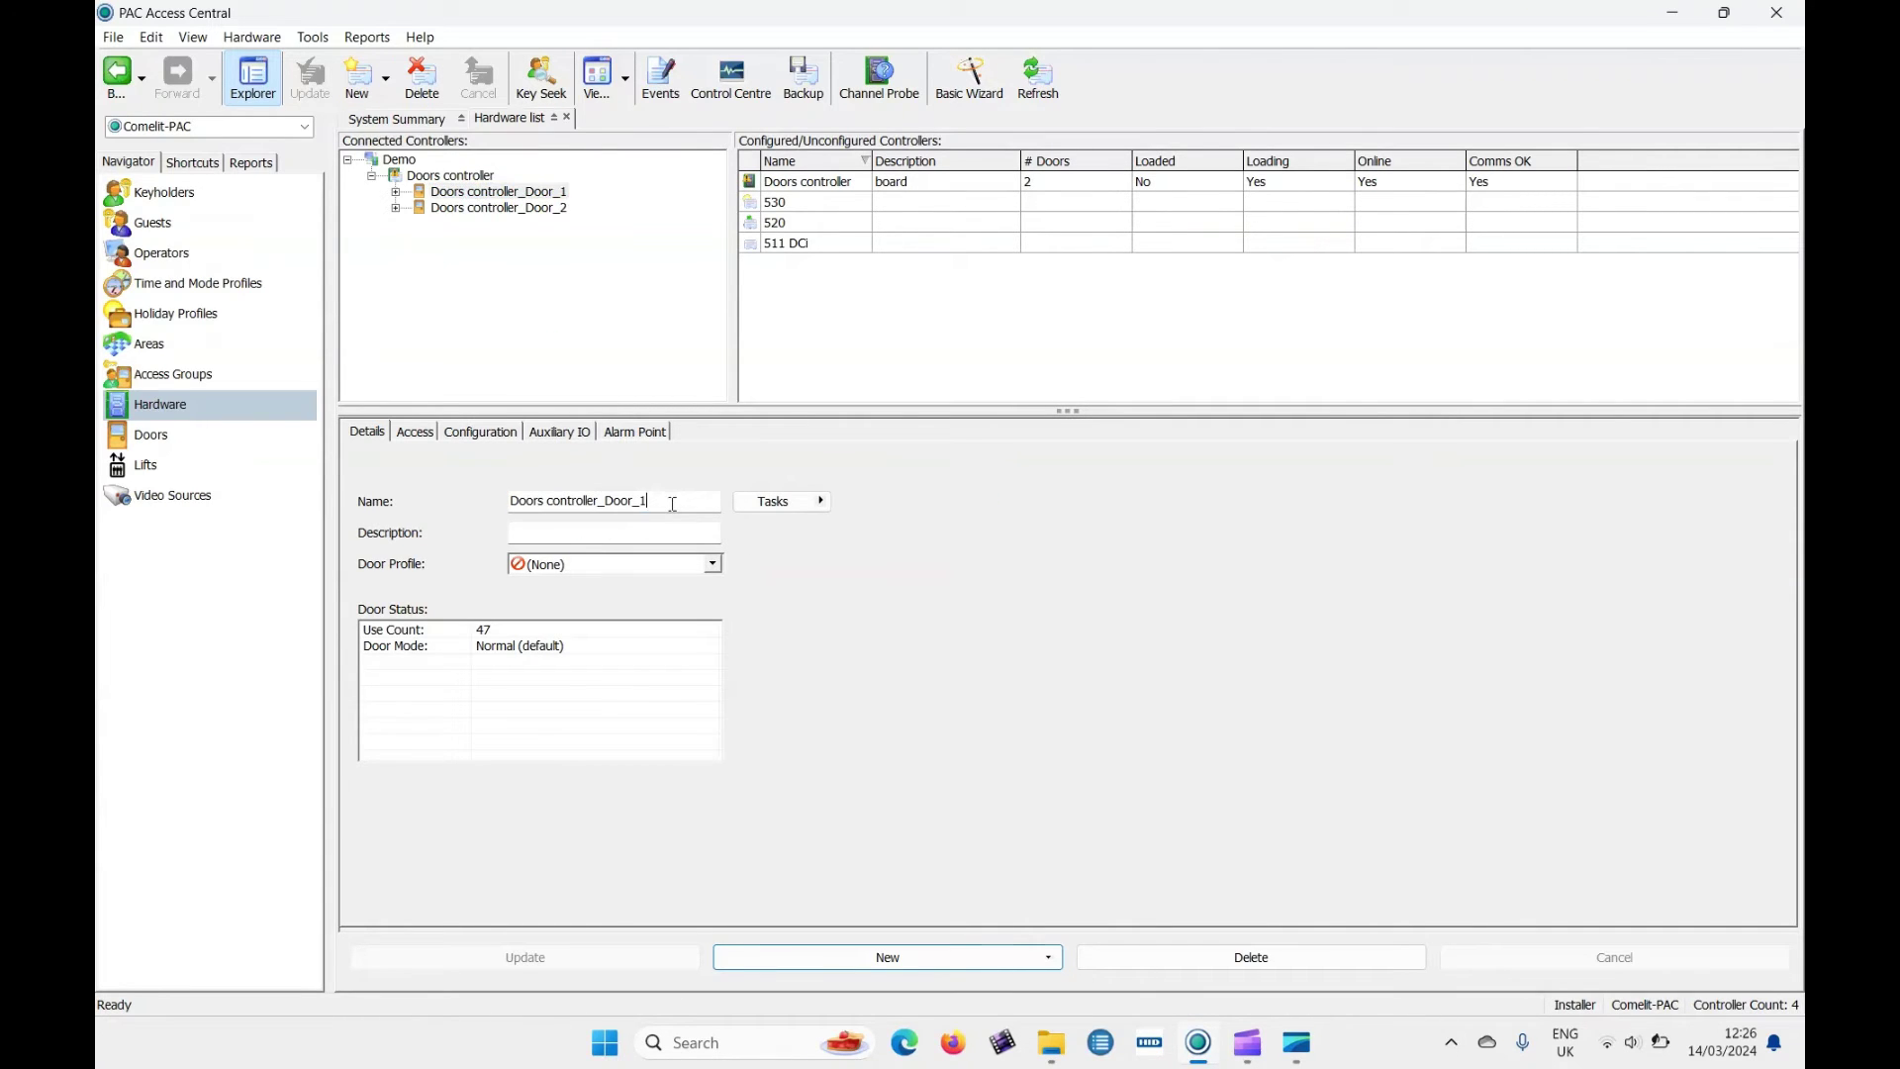
{"action": "type", "text": "Door"}
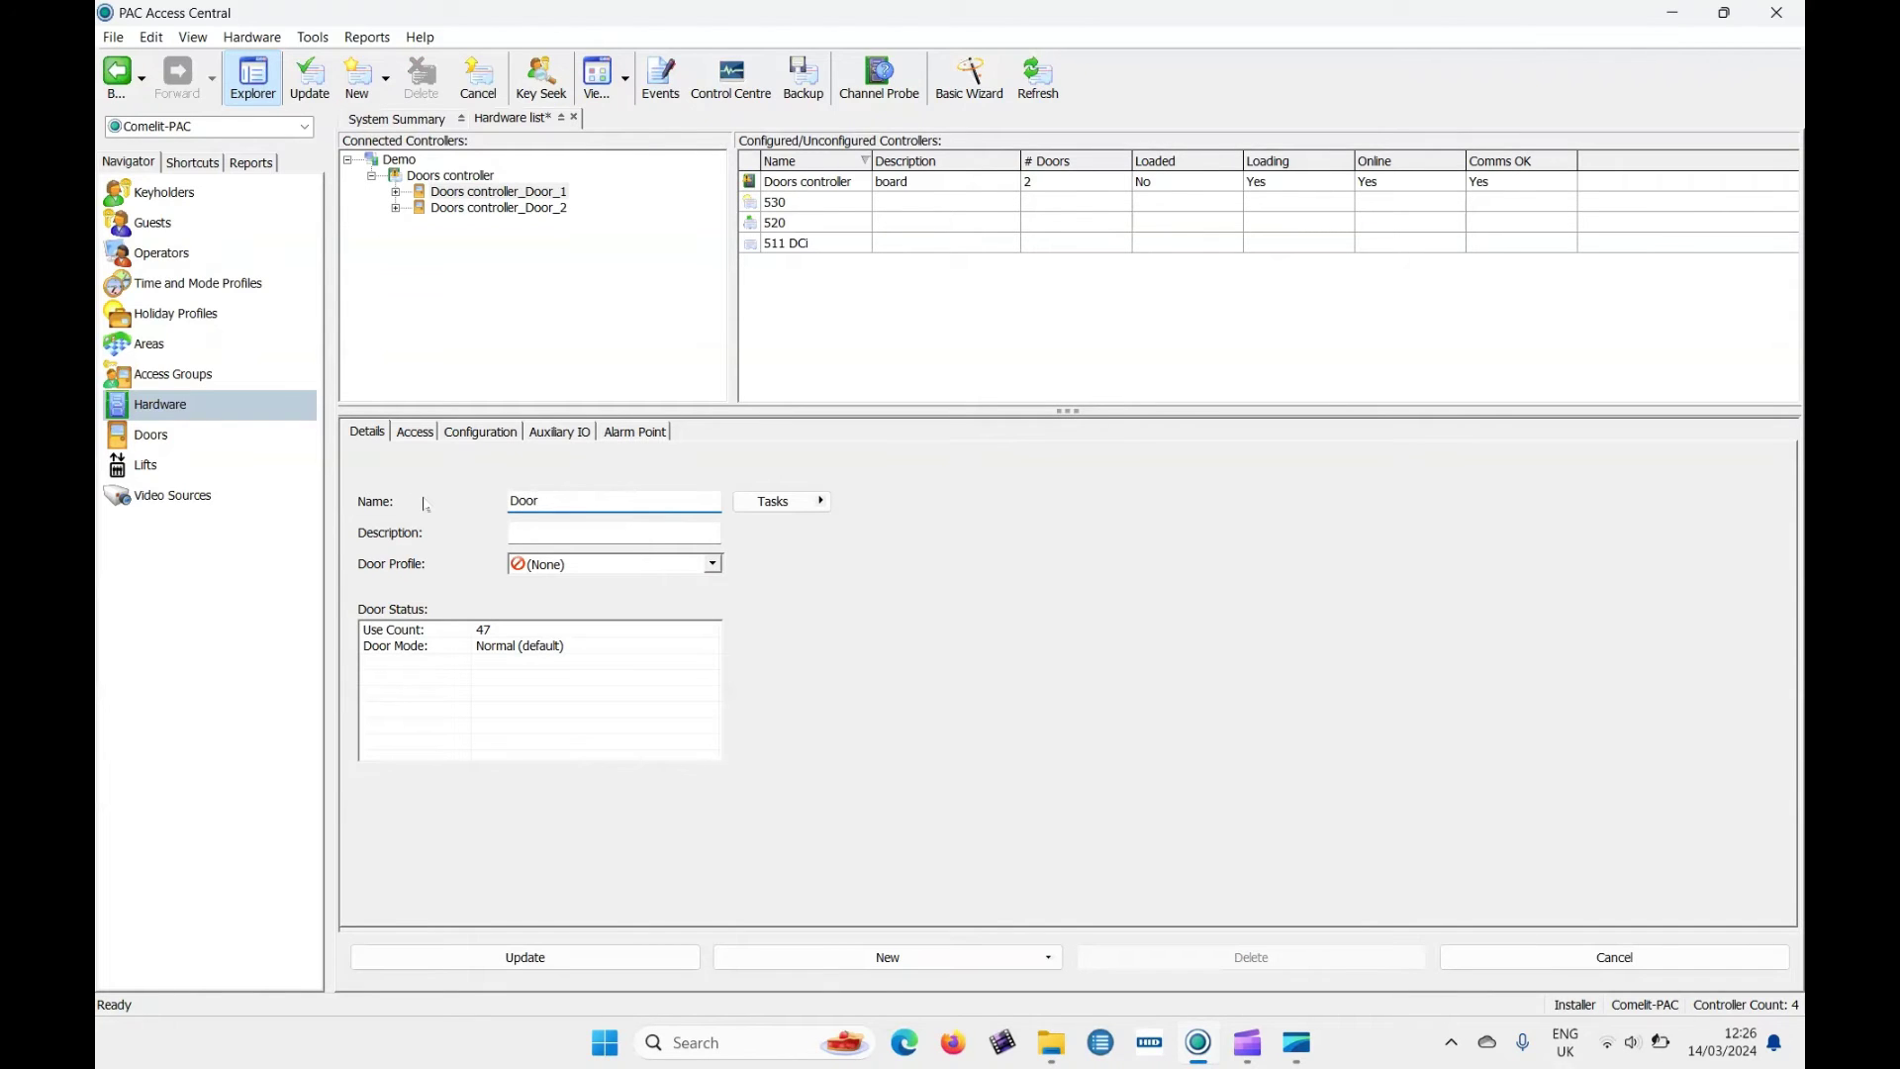
{"action": "type", "text": "1"}
{"action": "left_click", "coordinate": [633, 542]}
{"action": "left_click", "coordinate": [594, 563]}
{"action": "left_click", "coordinate": [594, 563]}
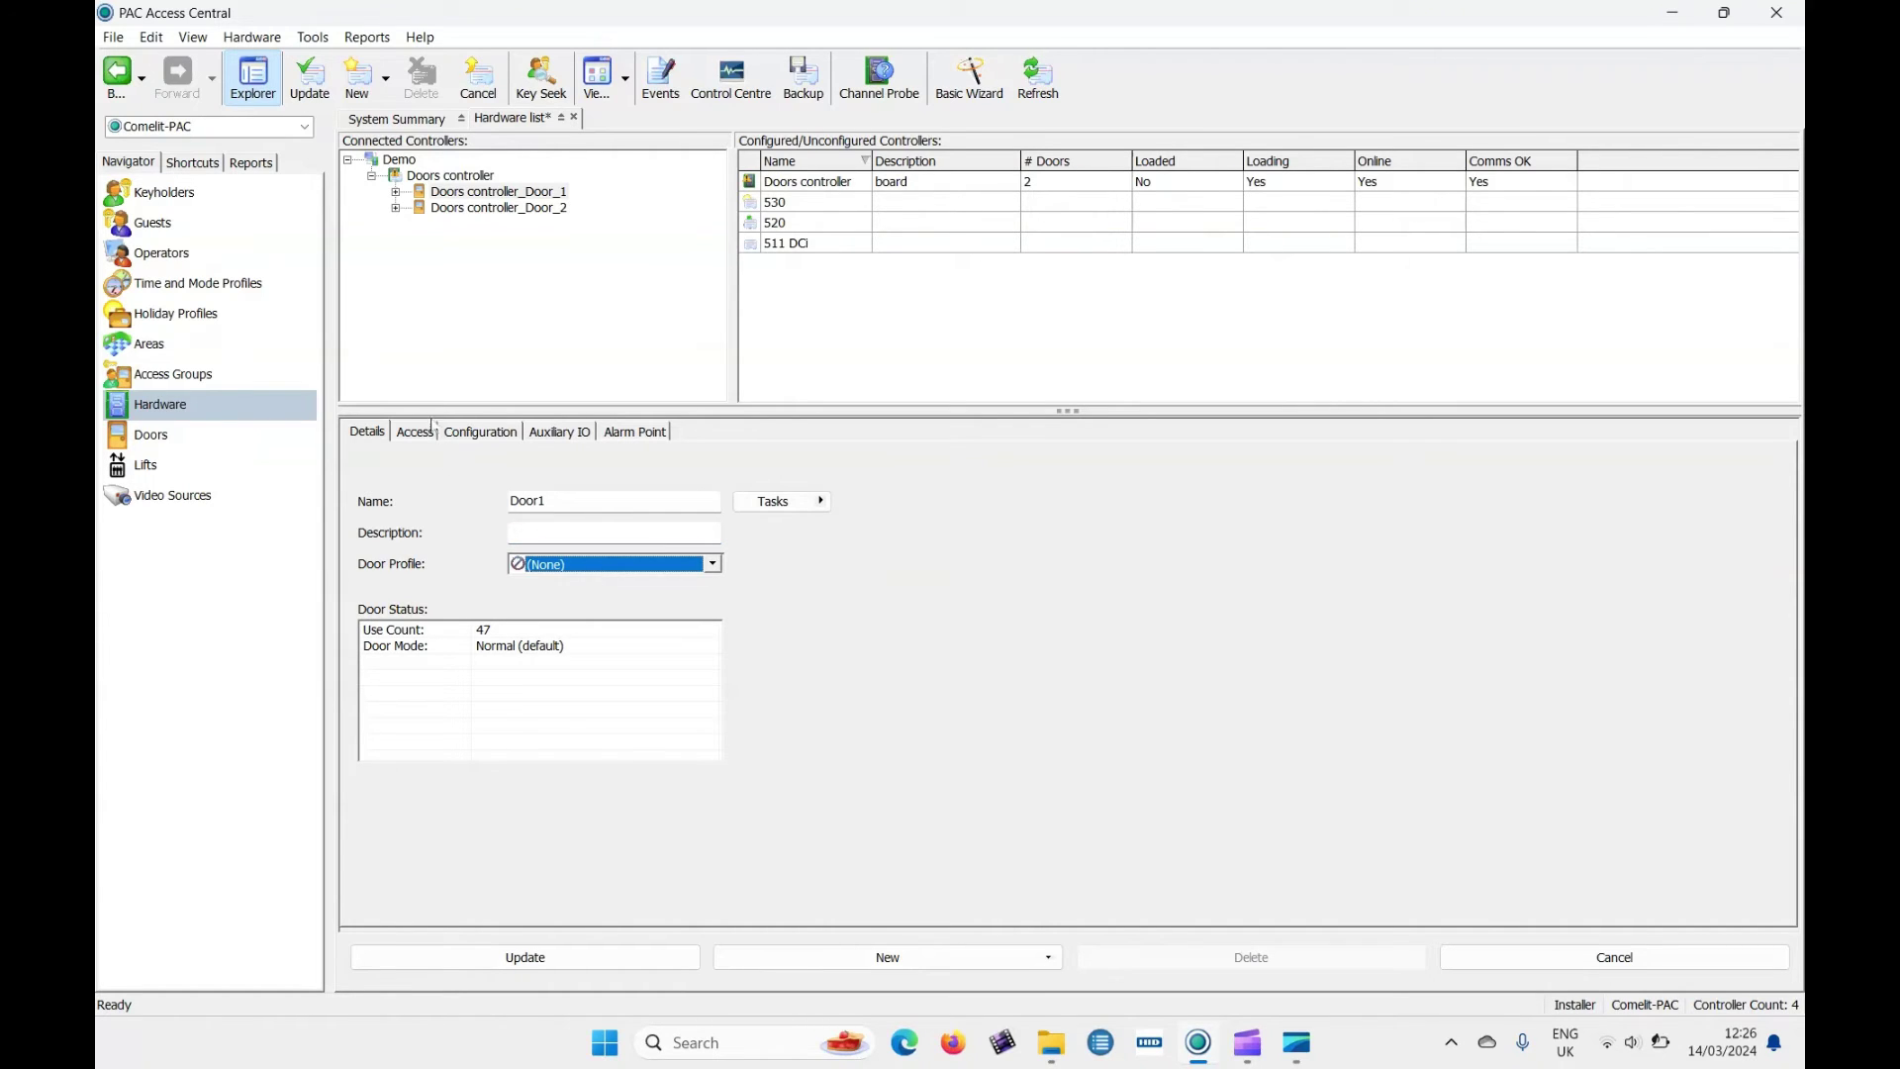
{"action": "left_click", "coordinate": [428, 433]}
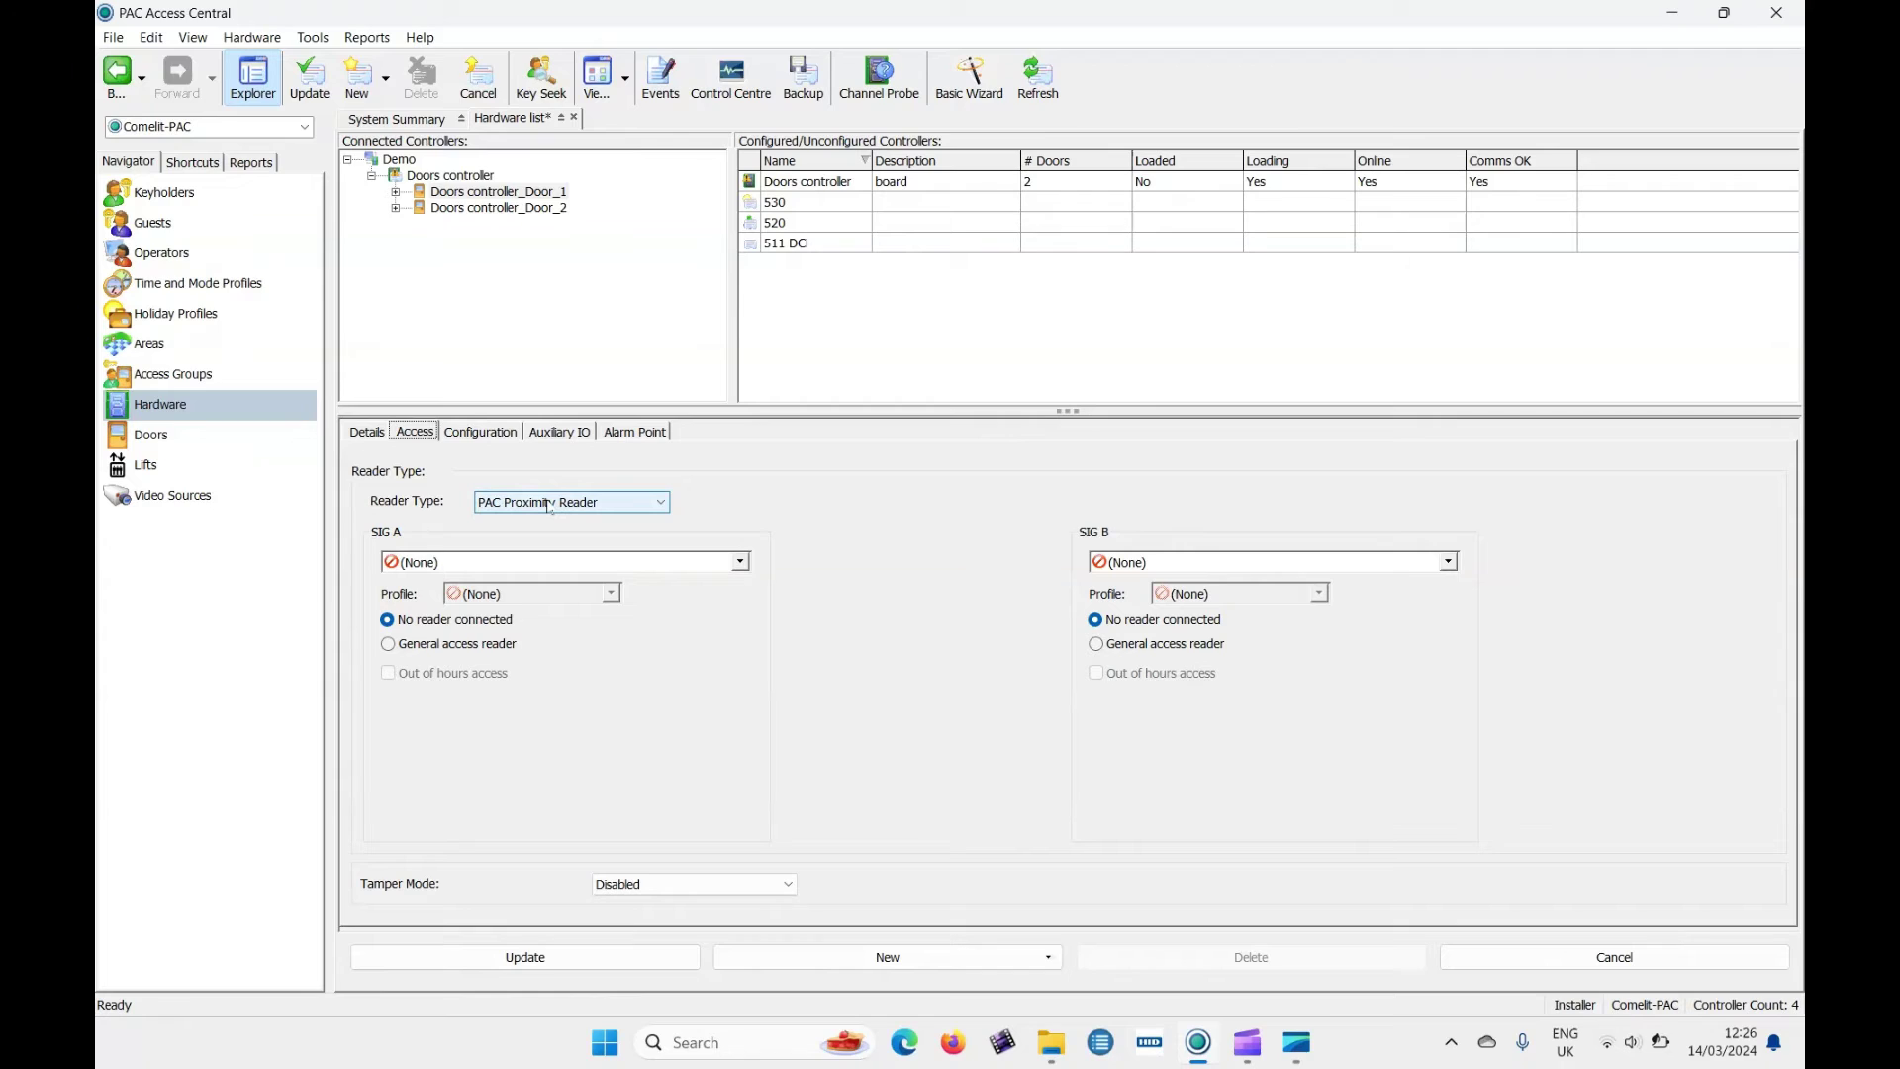
Keep PAC Proximity Reader, set SIG A to Outside with Reader Mode Profile, and save the door.
{"action": "left_click", "coordinate": [550, 504]}
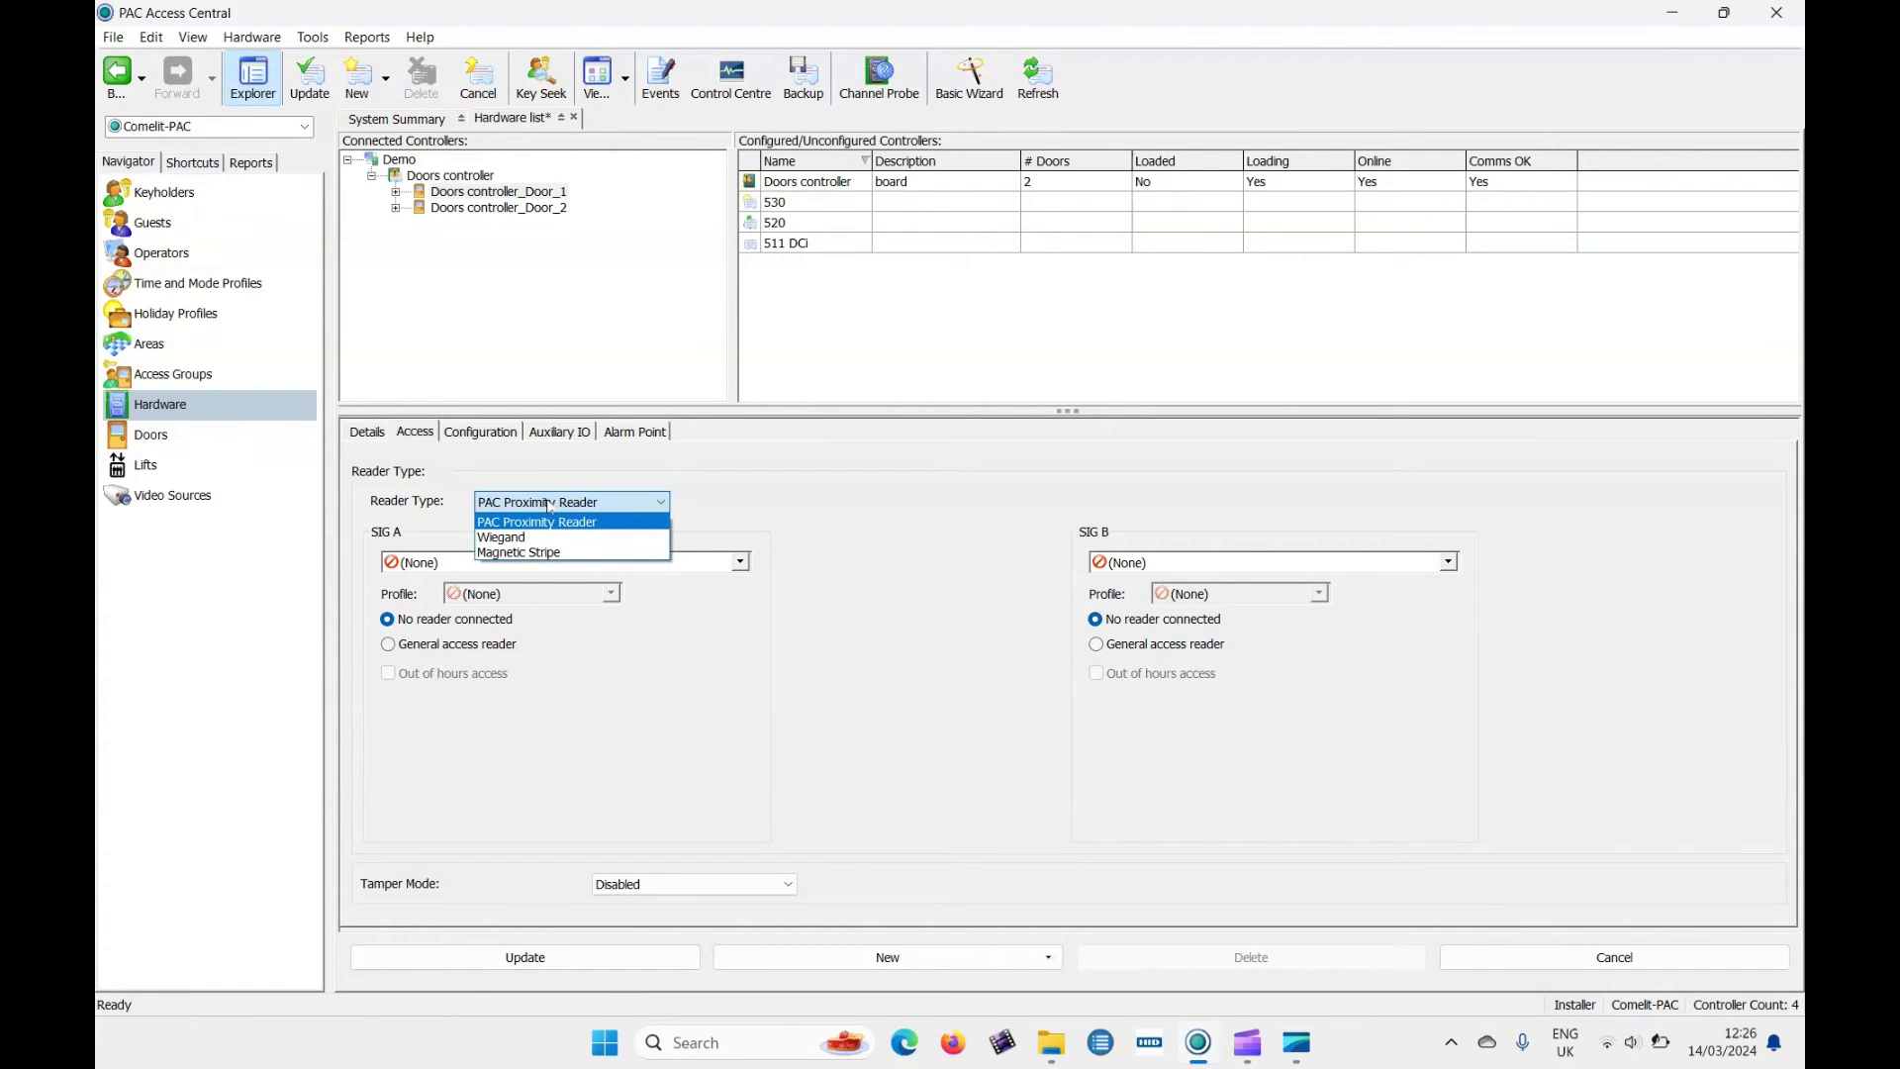
{"action": "left_click", "coordinate": [548, 505]}
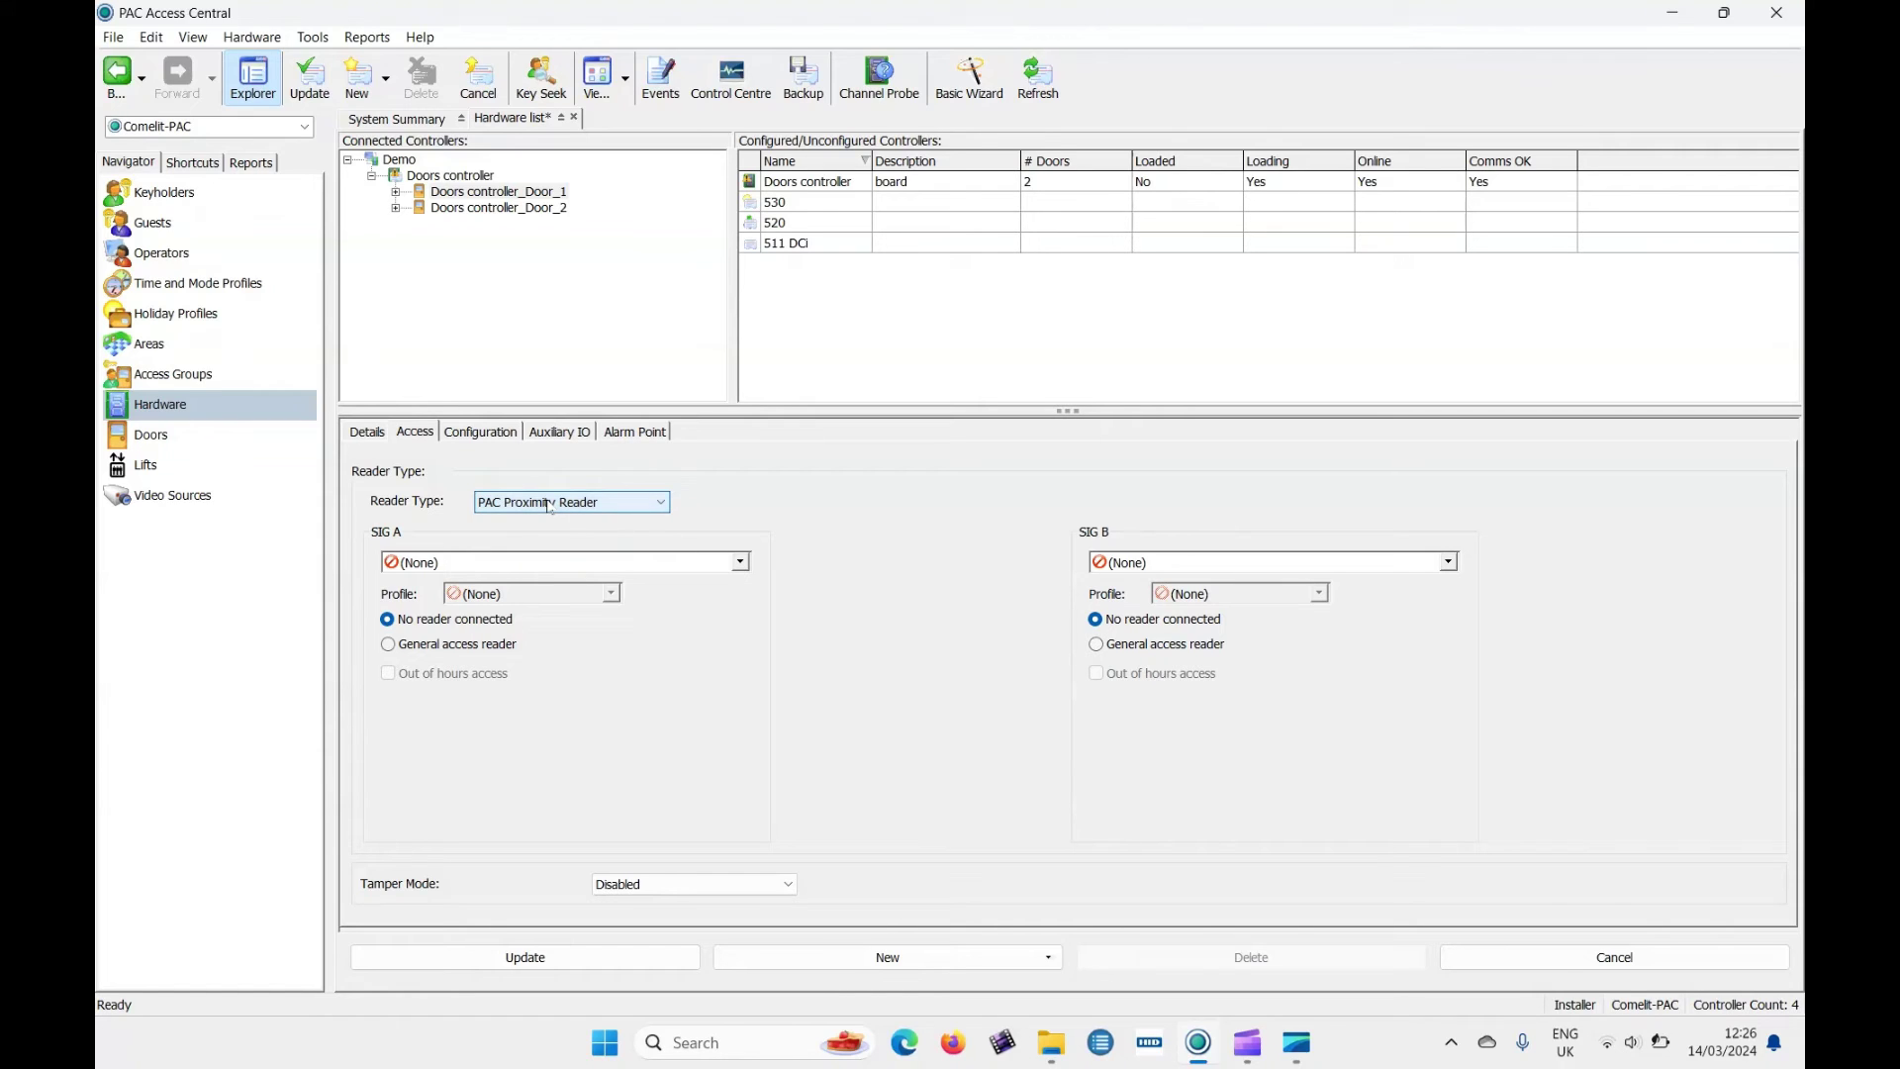
{"action": "left_click", "coordinate": [446, 566]}
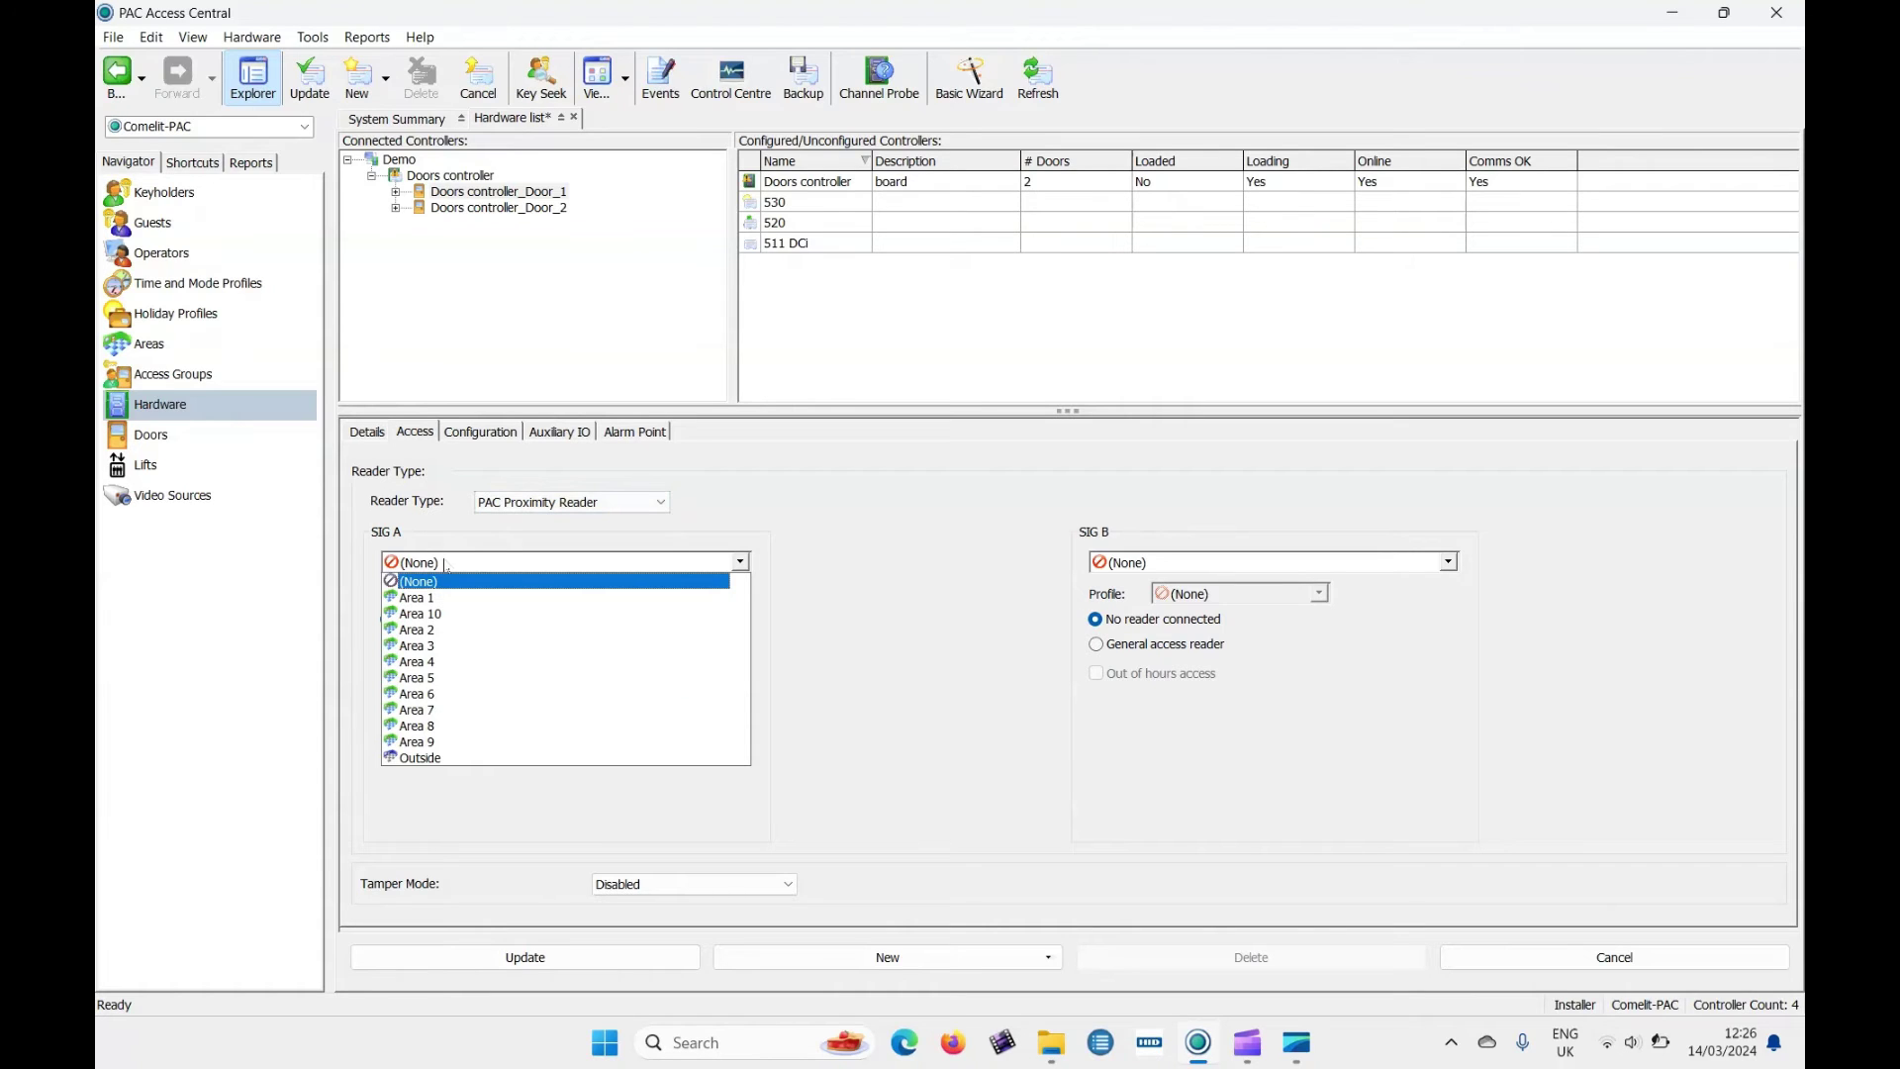
{"action": "left_click", "coordinate": [480, 759]}
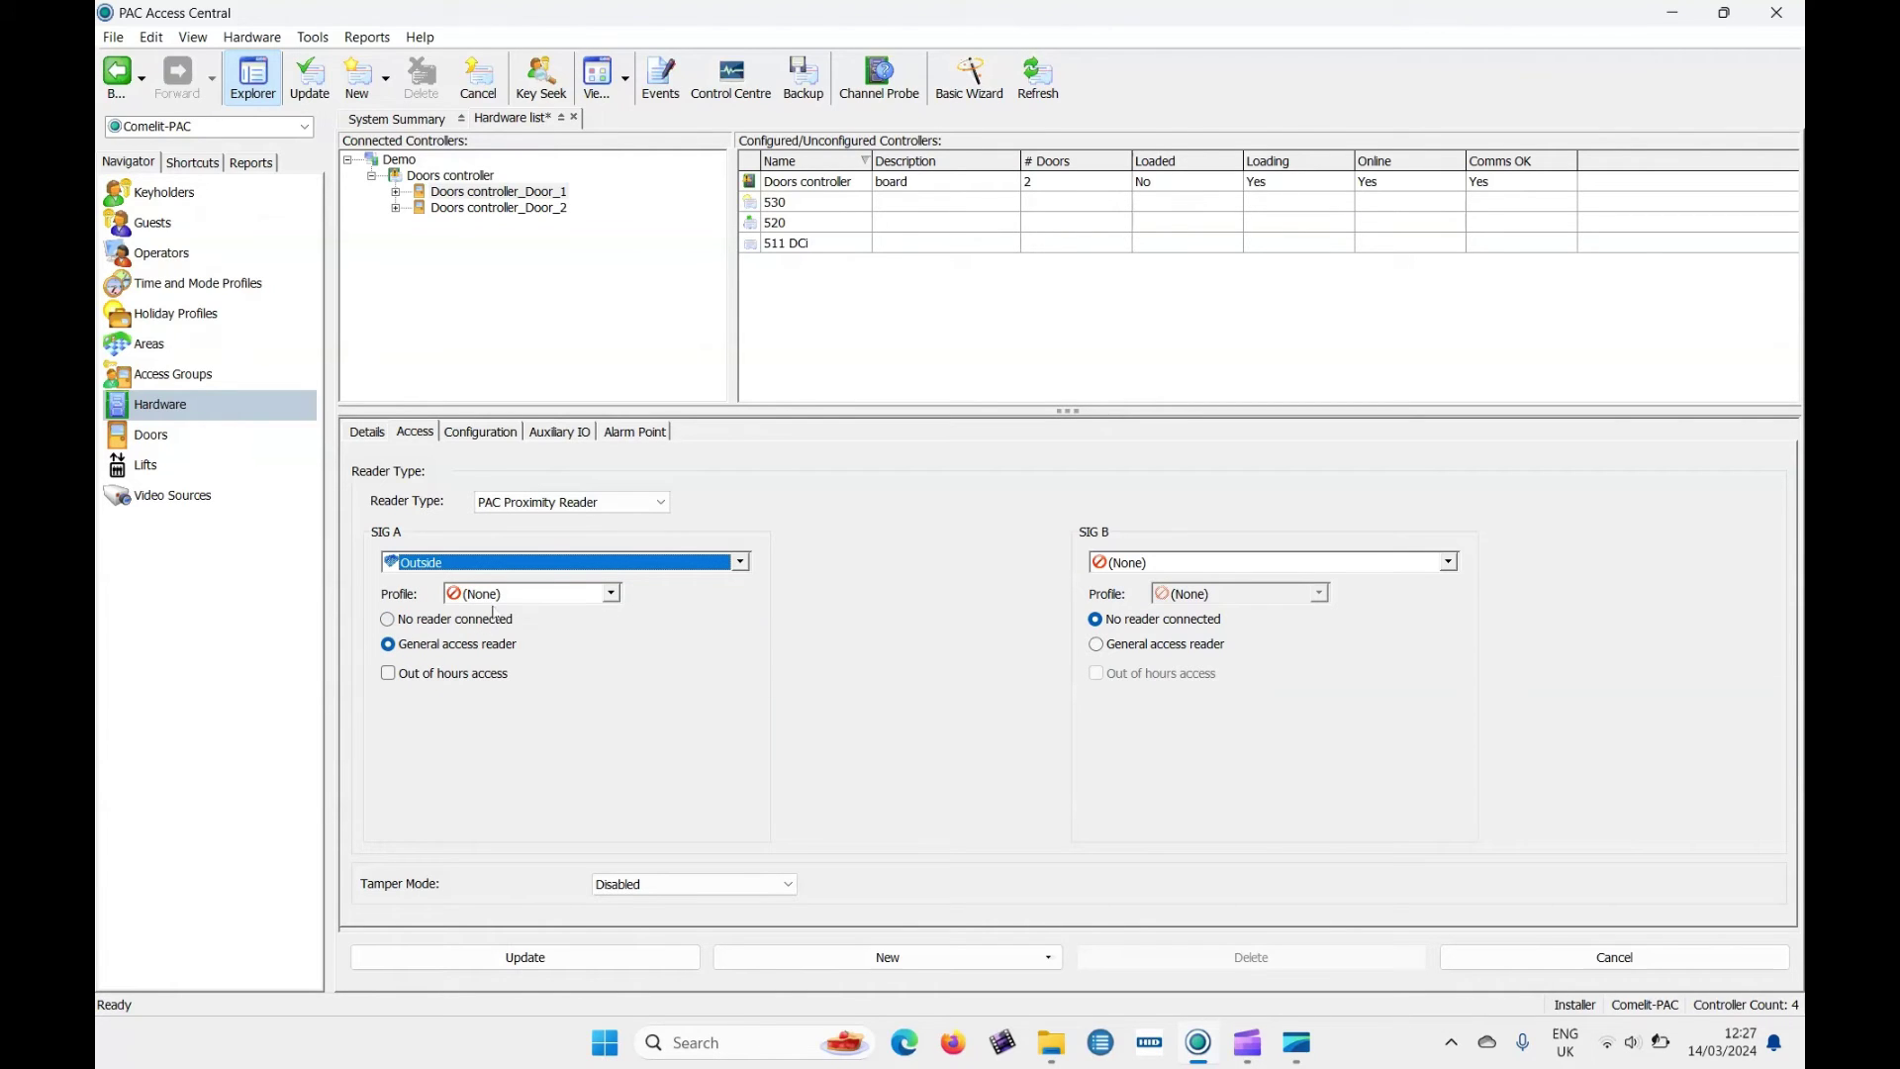
{"action": "left_click", "coordinate": [510, 594]}
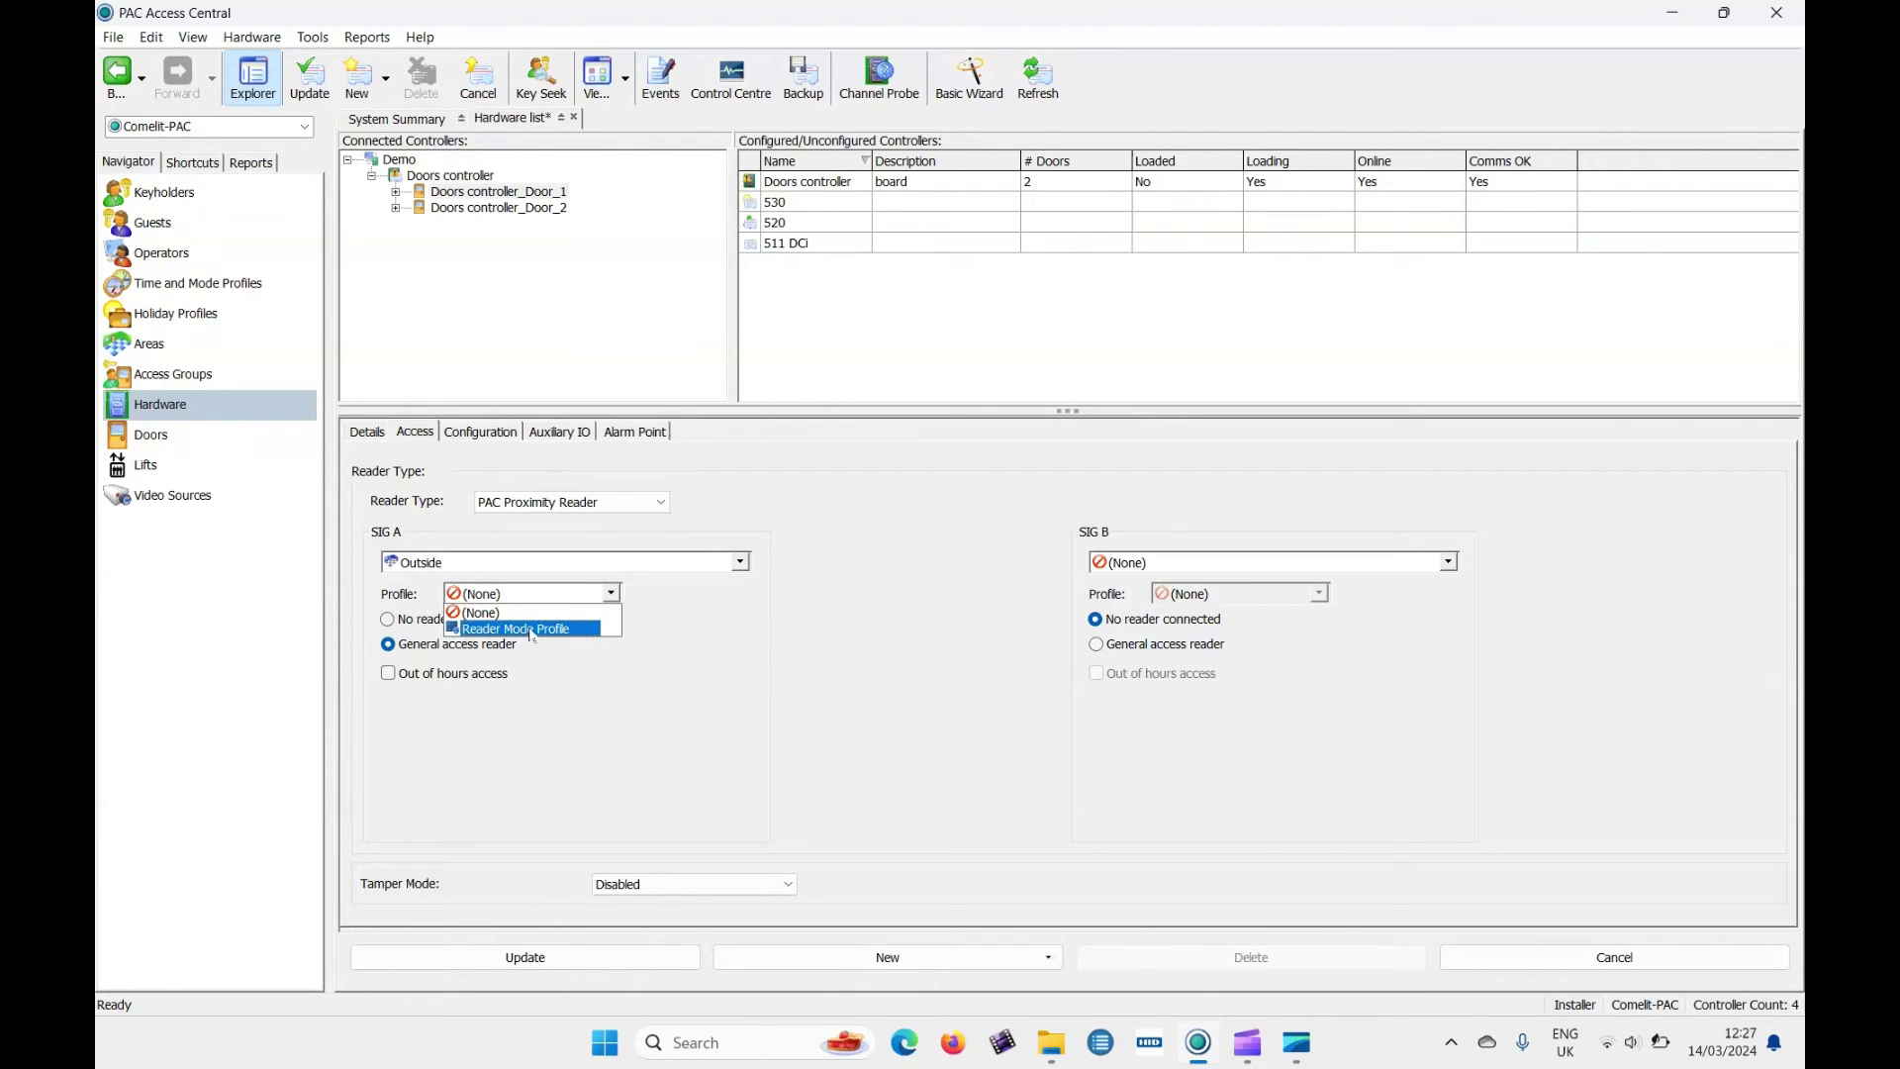
{"action": "left_click", "coordinate": [527, 631]}
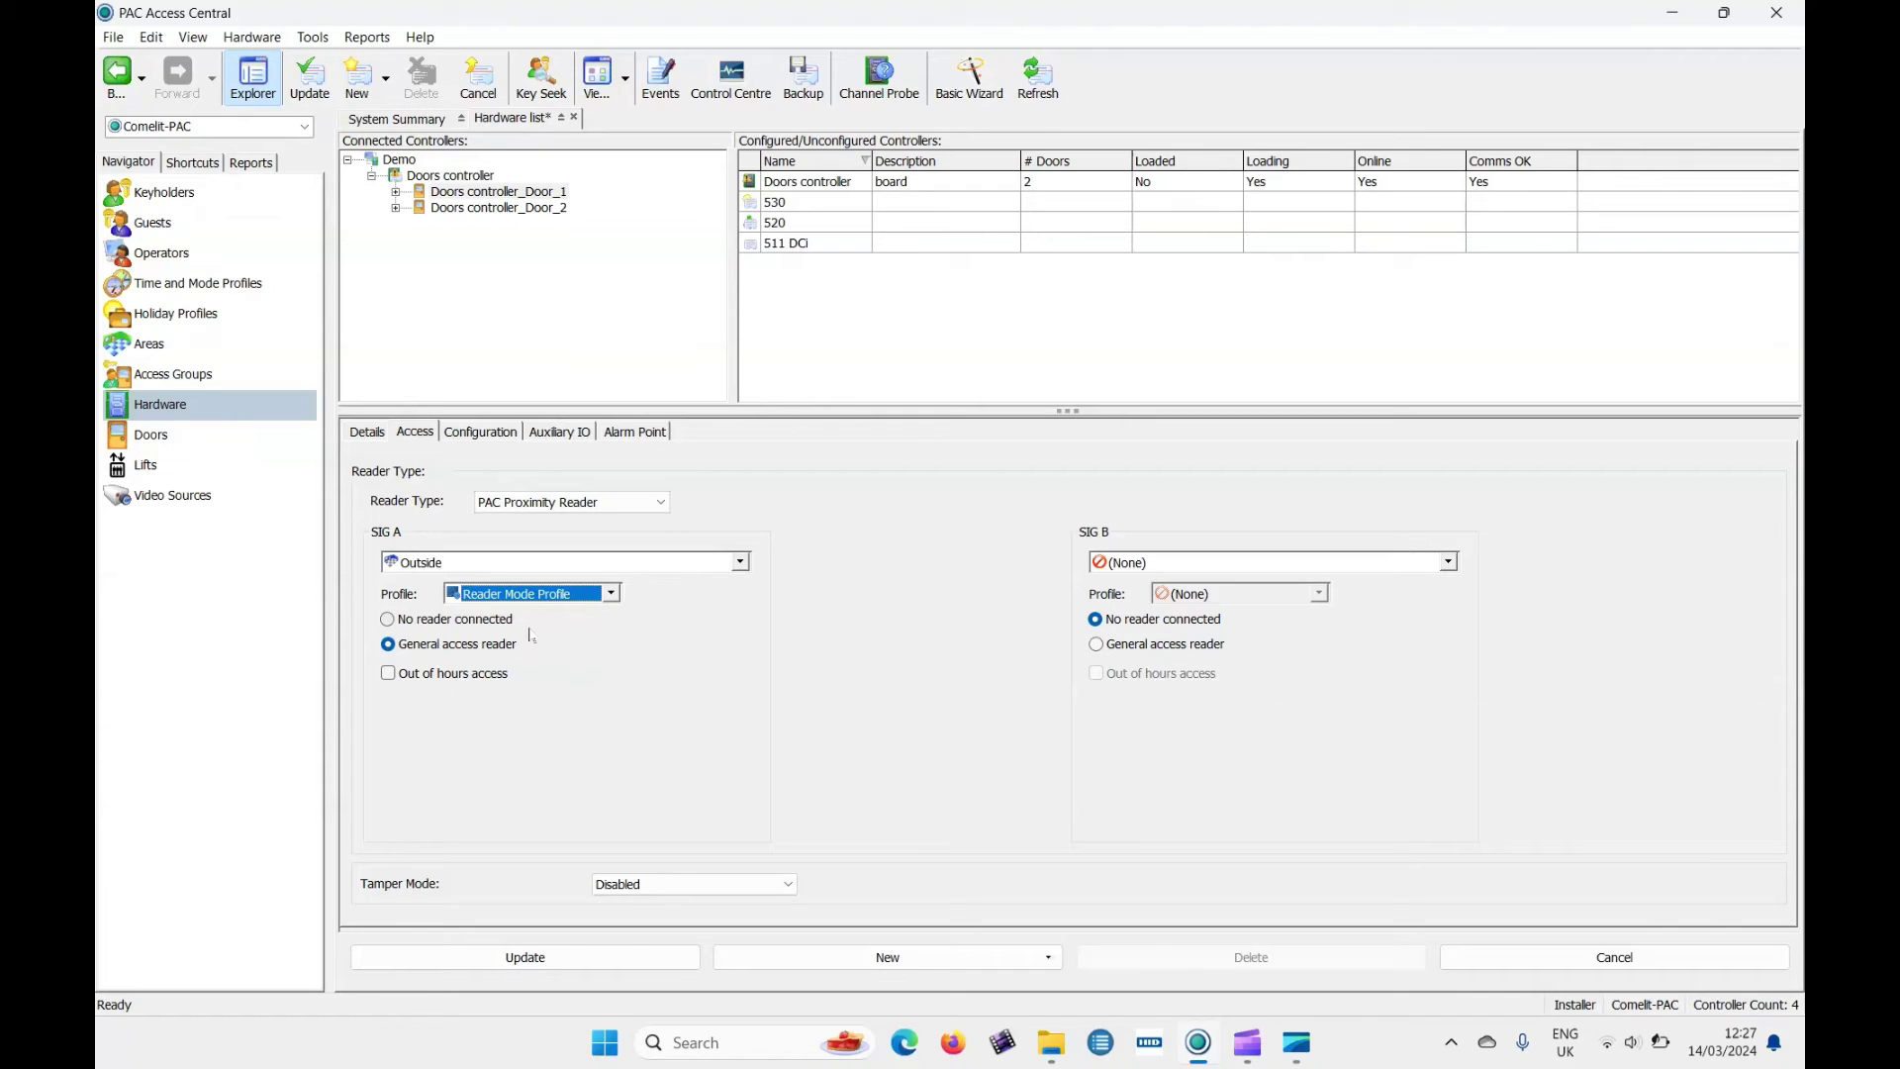
{"action": "left_click", "coordinate": [498, 957]}
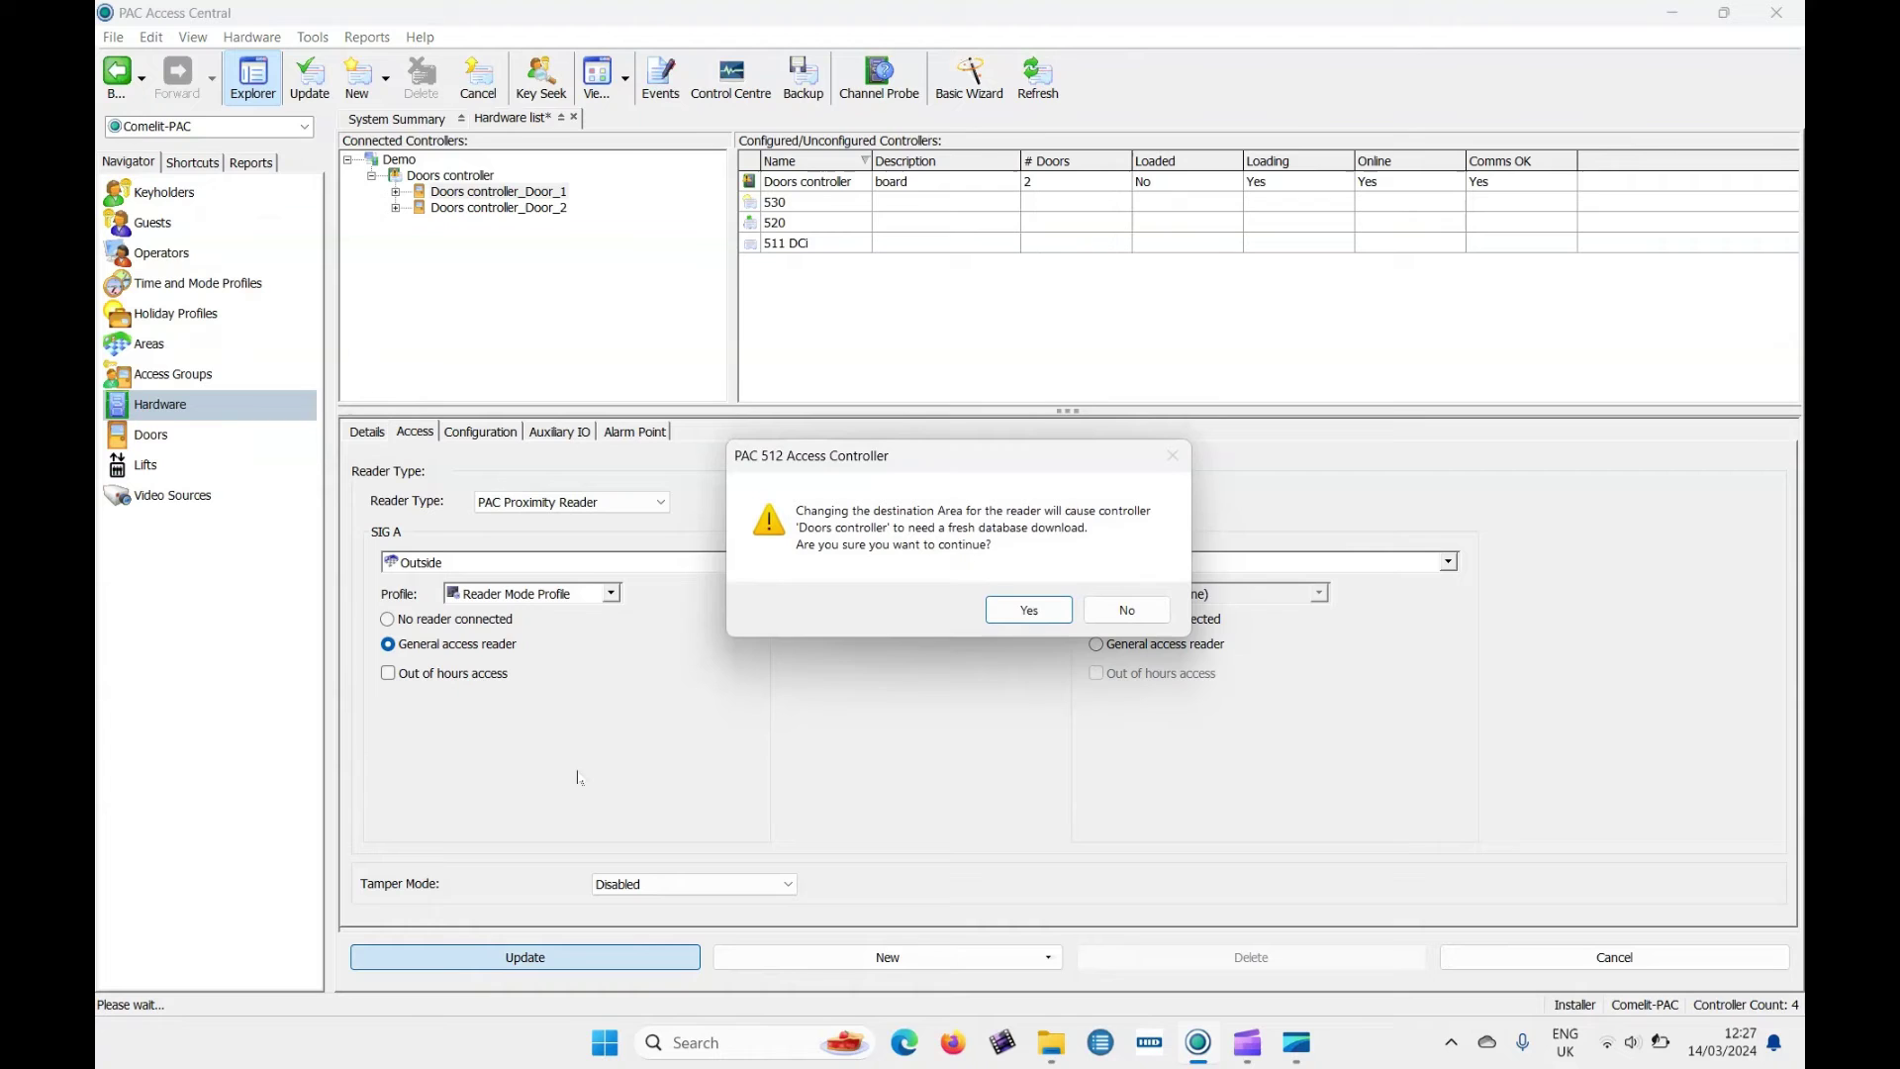
{"action": "left_click", "coordinate": [1020, 609]}
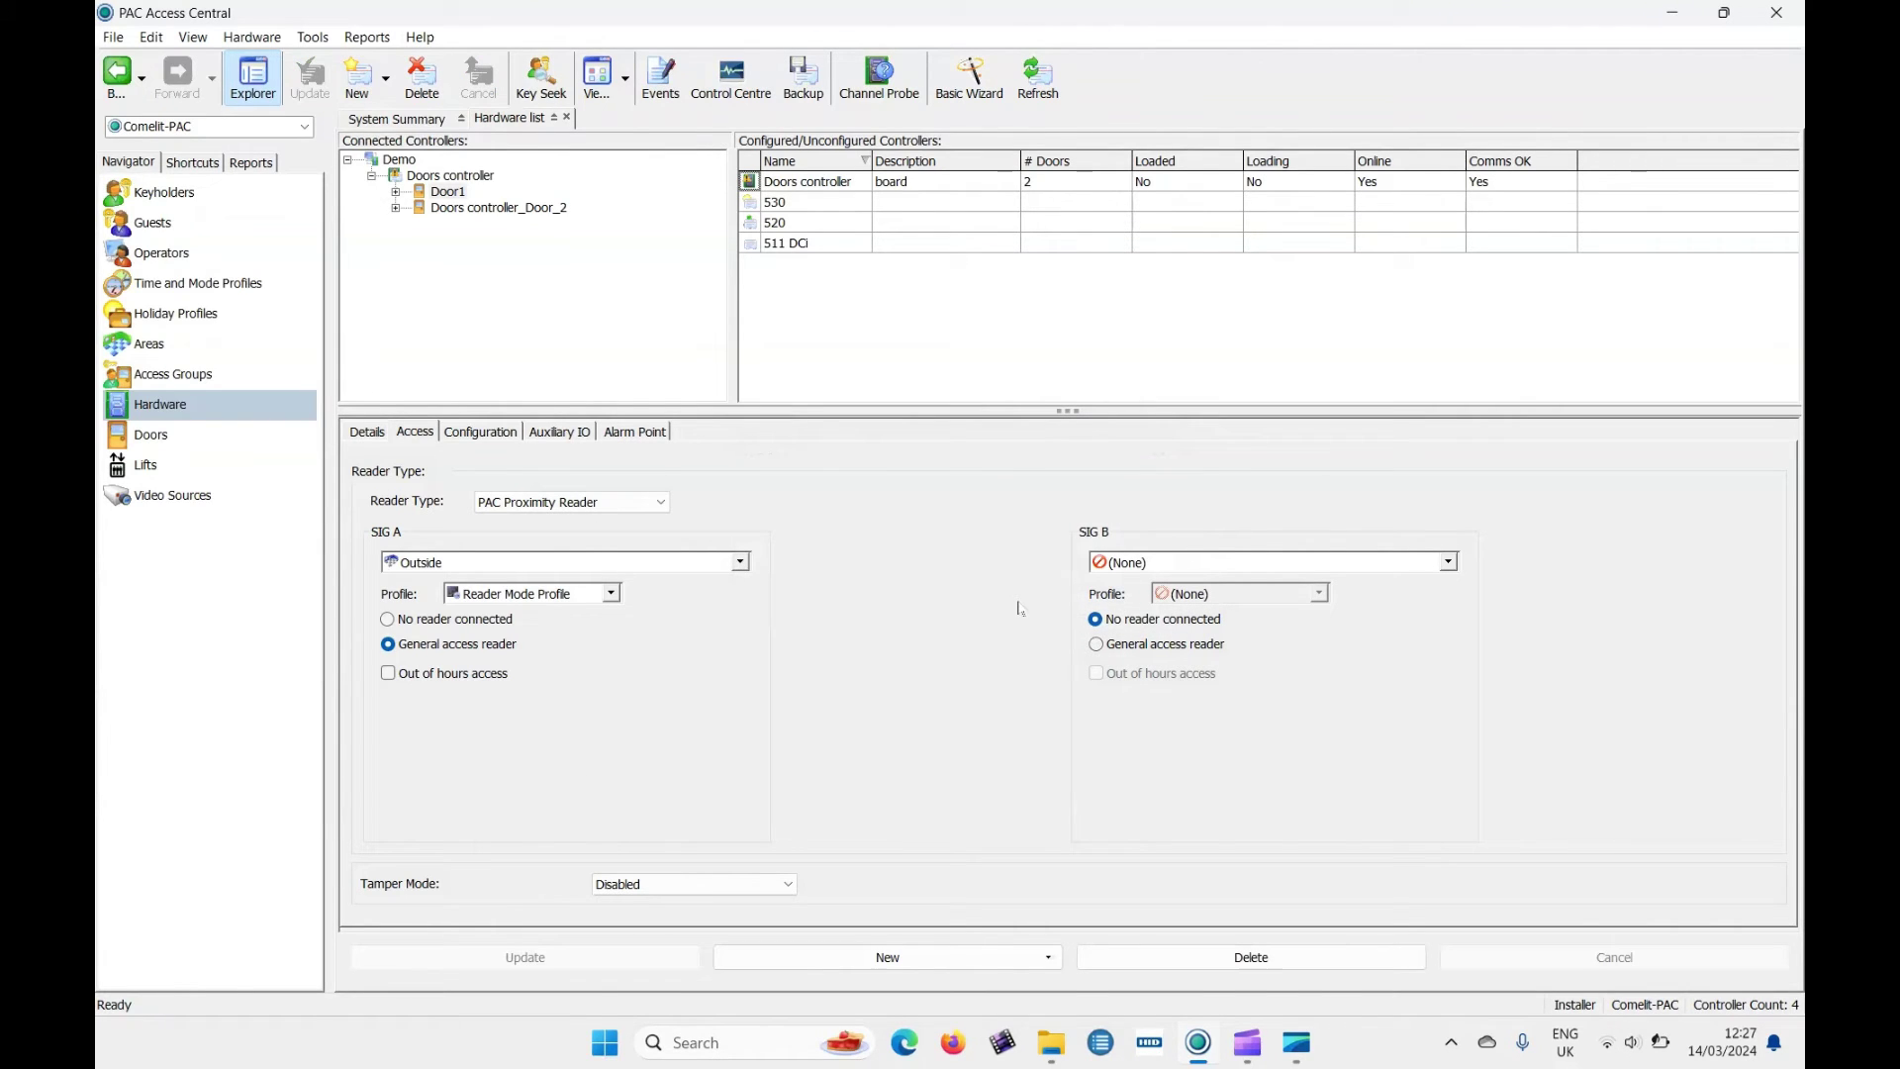
Download the channel database to Demo so Doors controller shows Loaded, Online and Comms OK.
{"action": "left_click", "coordinate": [535, 203]}
{"action": "left_click", "coordinate": [497, 210]}
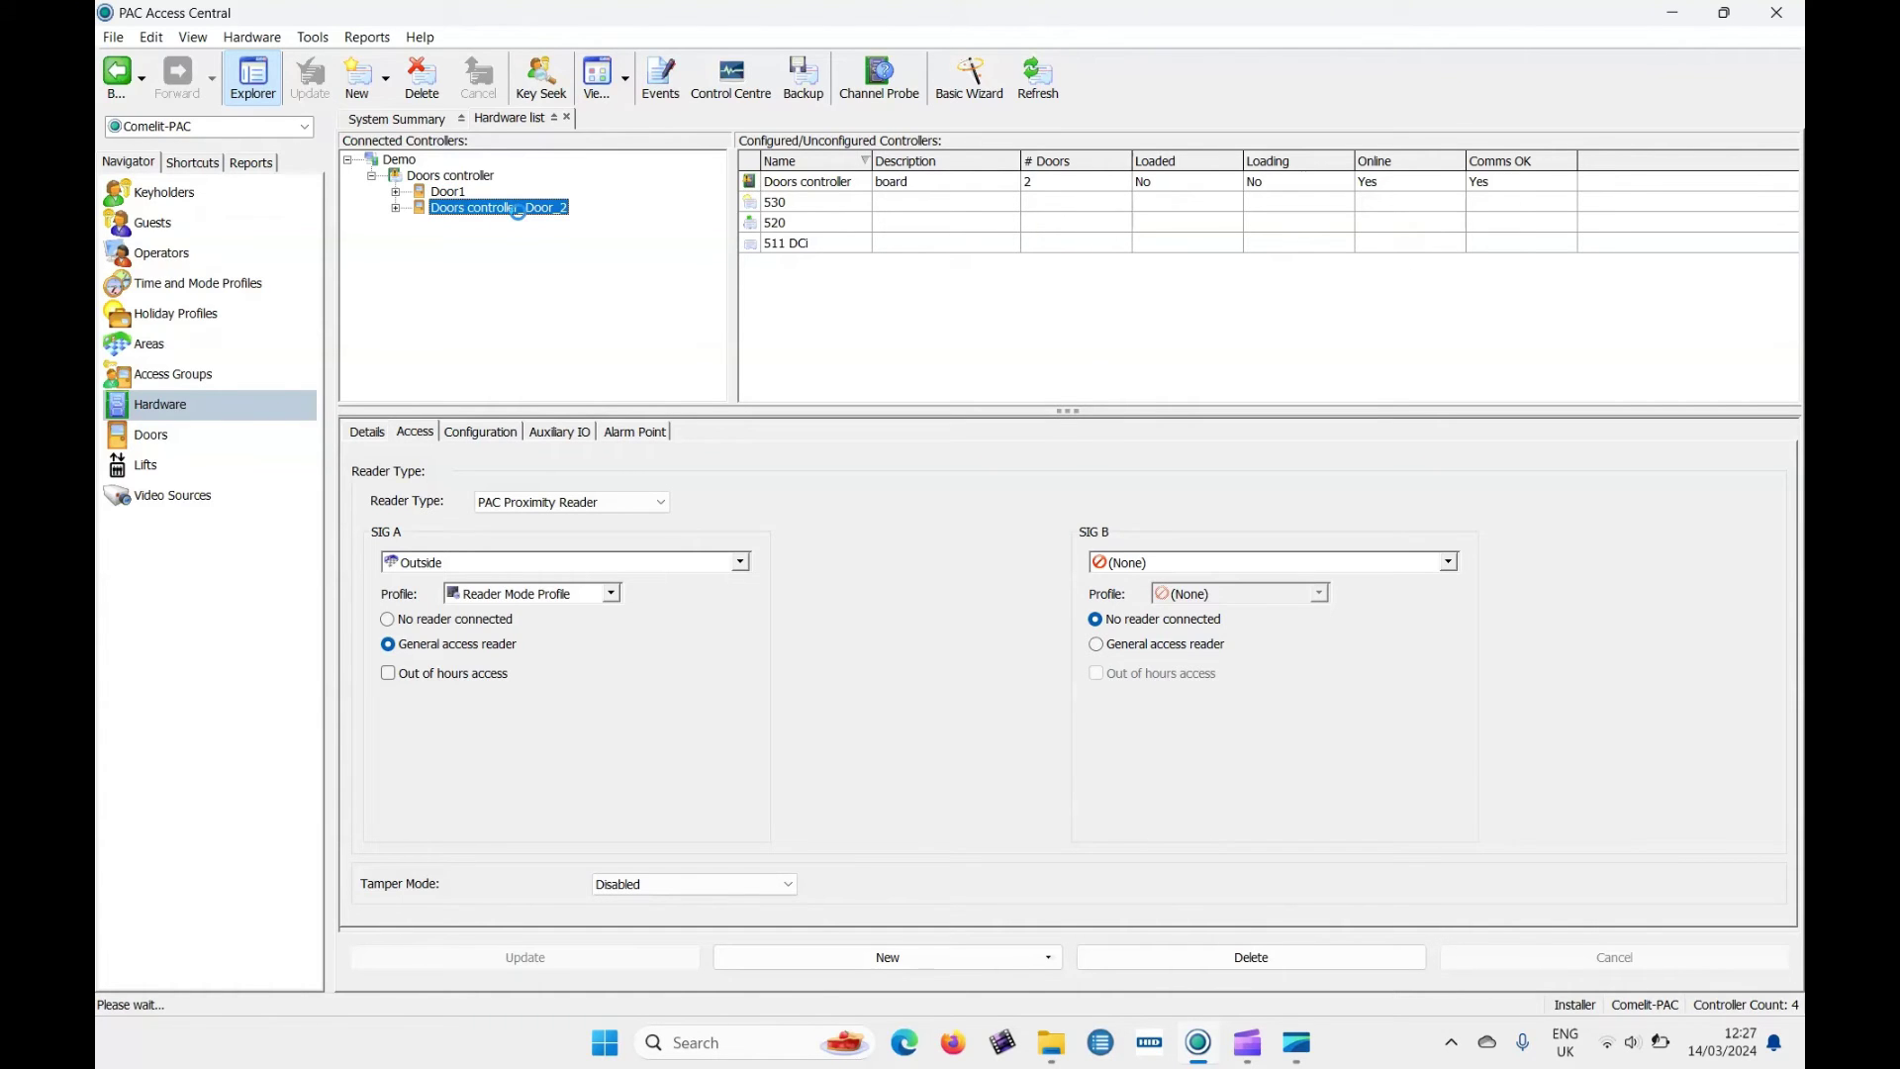
{"action": "left_click", "coordinate": [461, 178]}
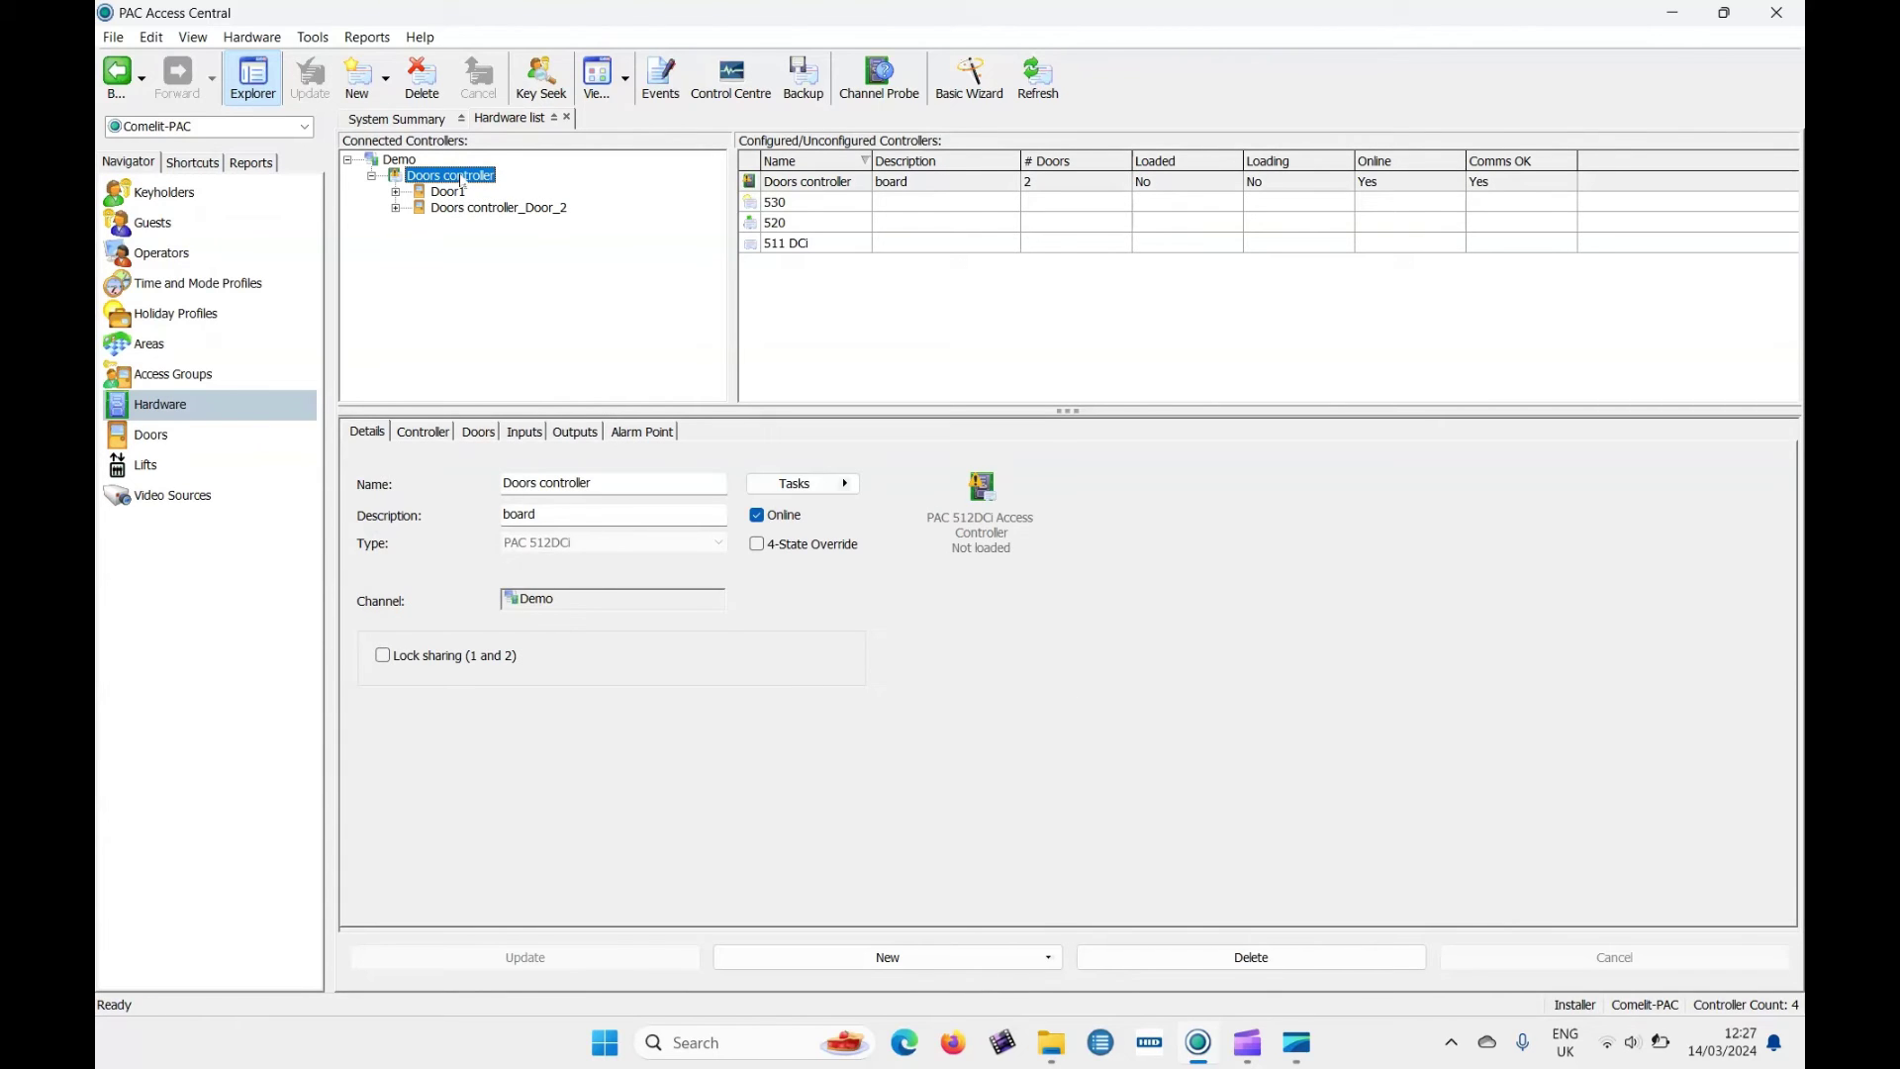
{"action": "left_click", "coordinate": [403, 157]}
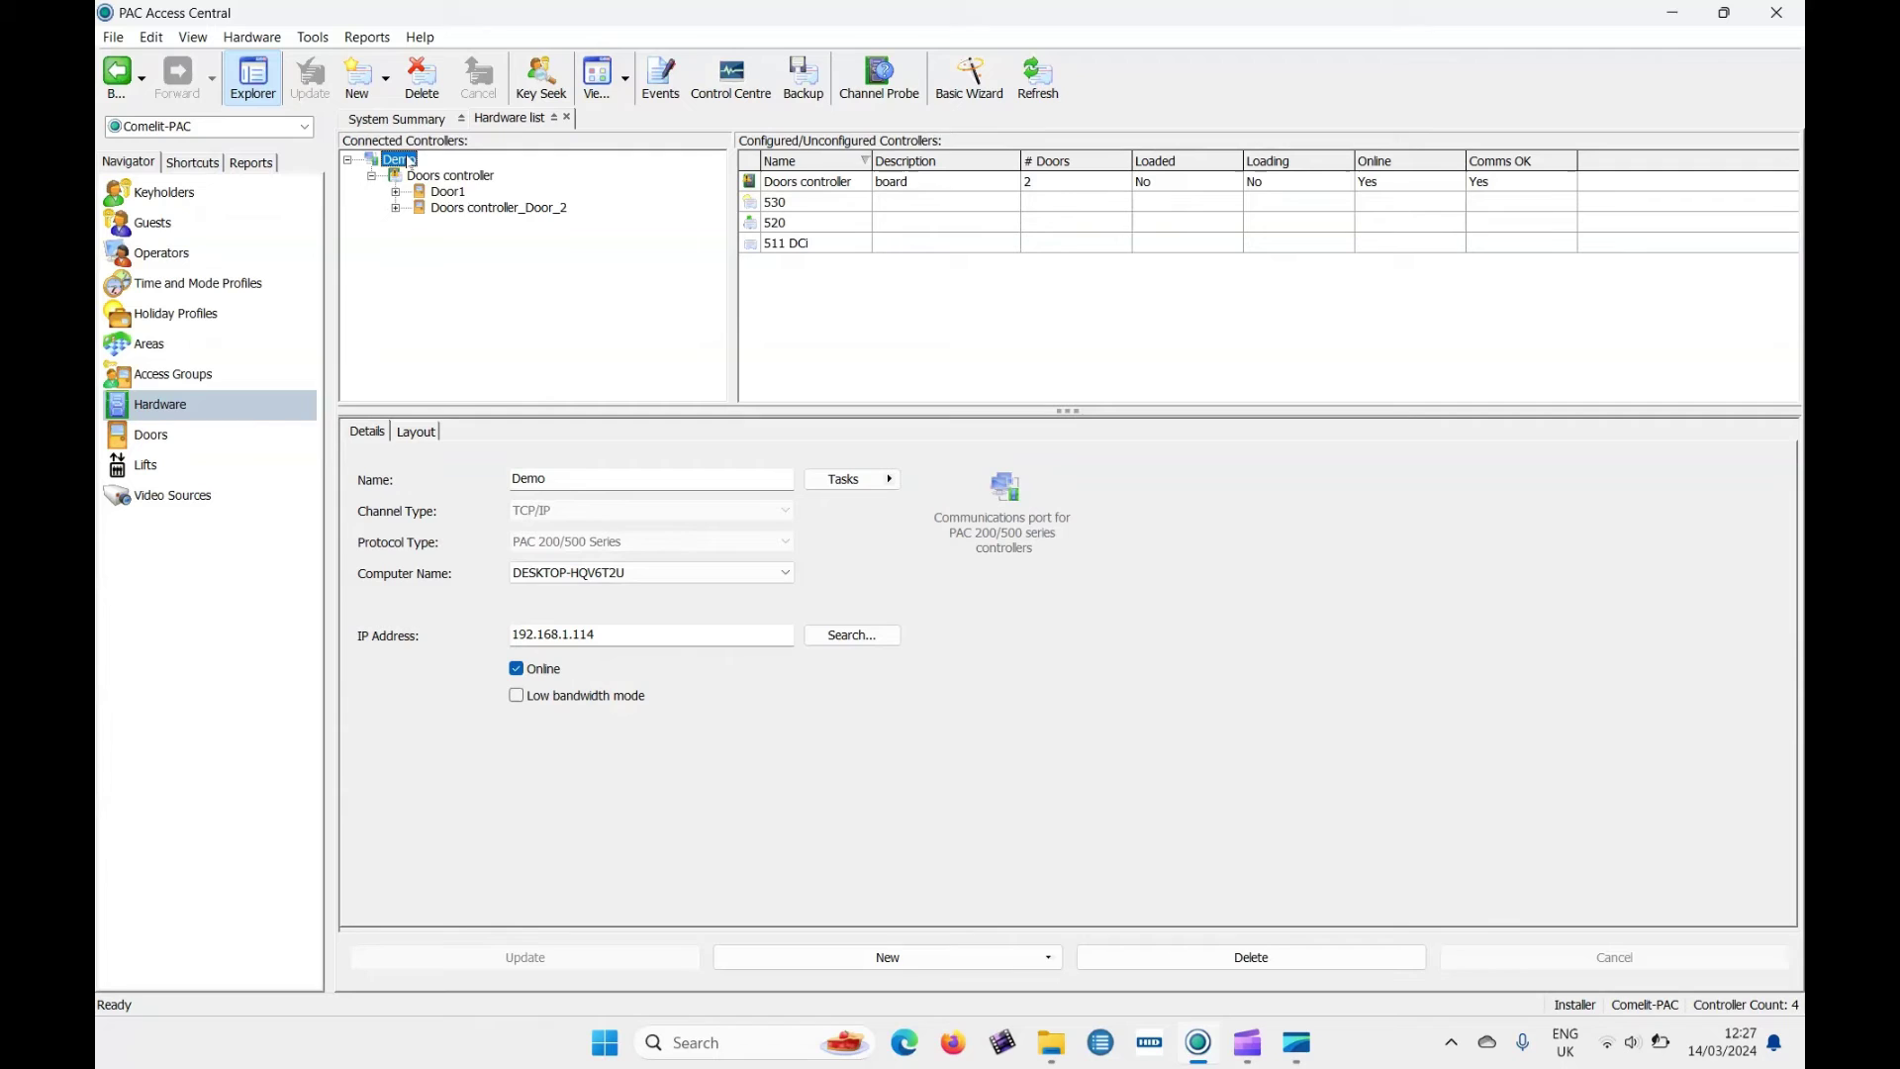
{"action": "right_click", "coordinate": [410, 160]}
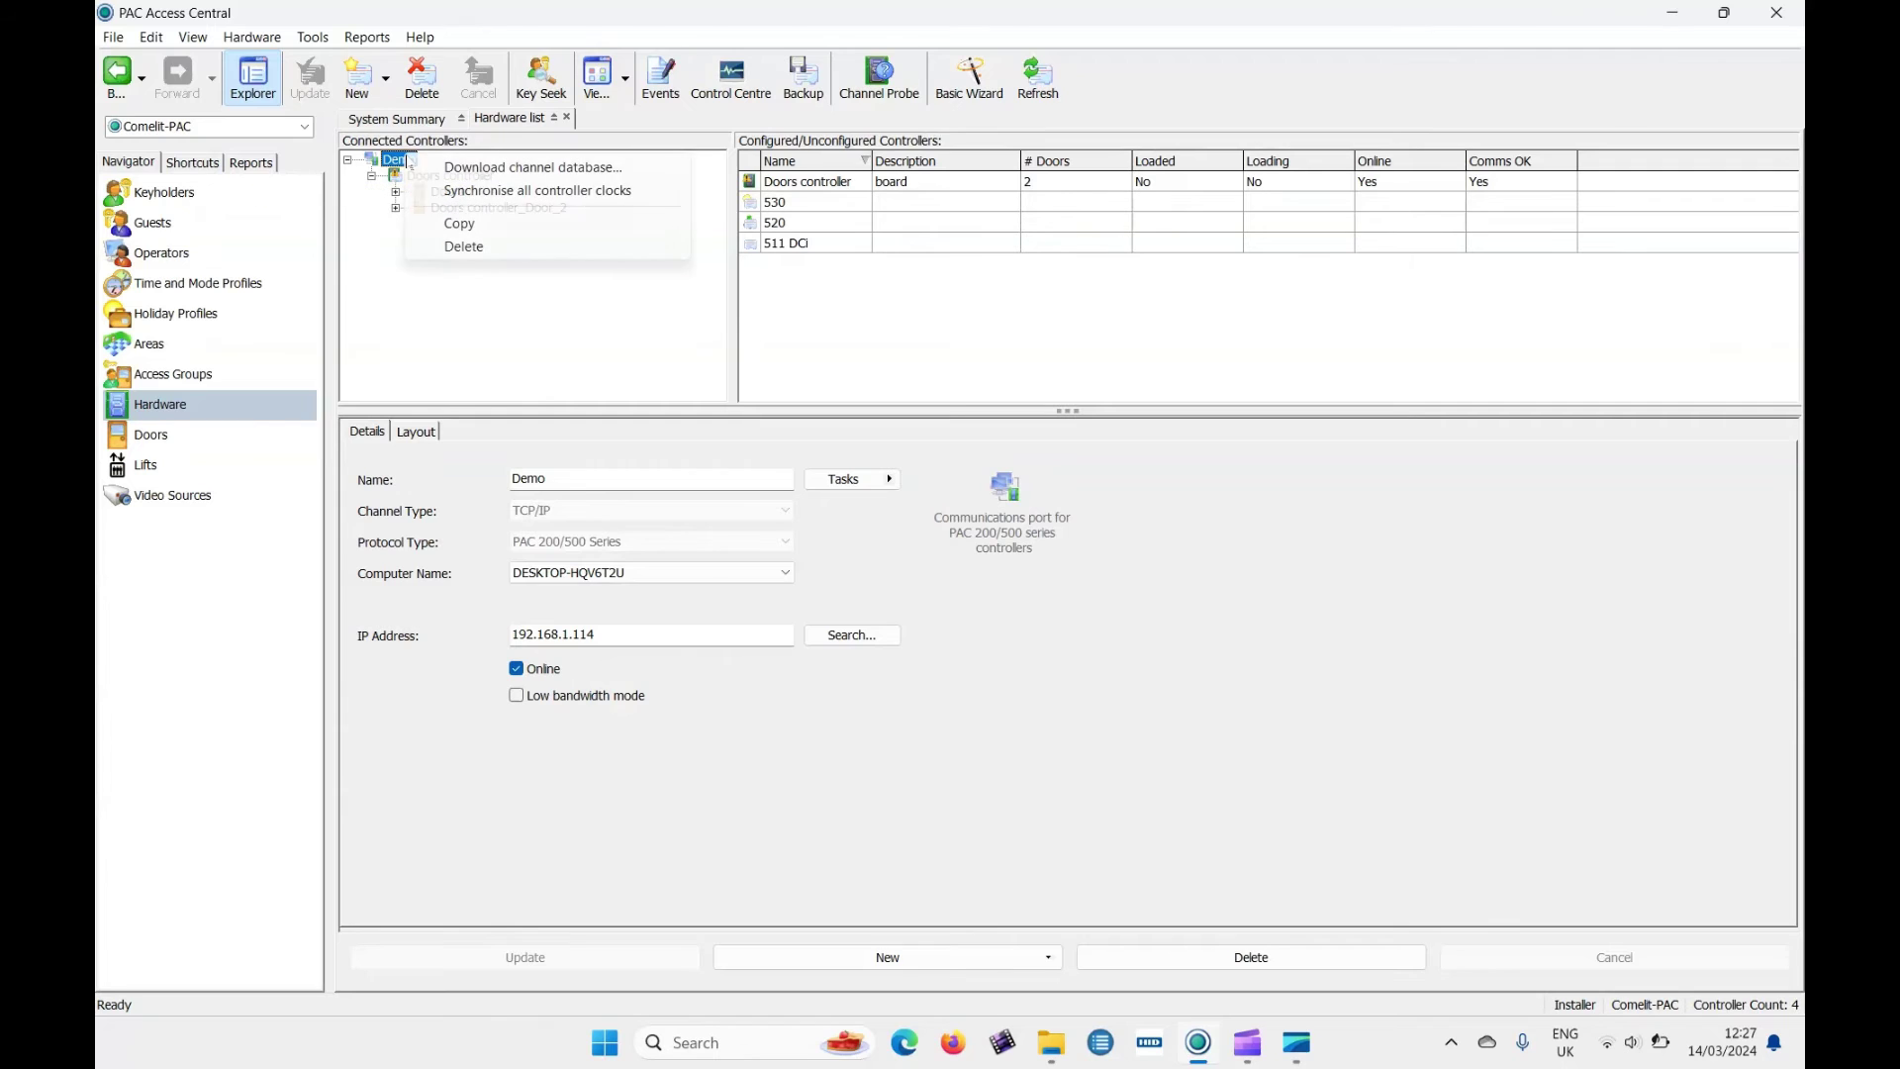
{"action": "left_click", "coordinate": [492, 168]}
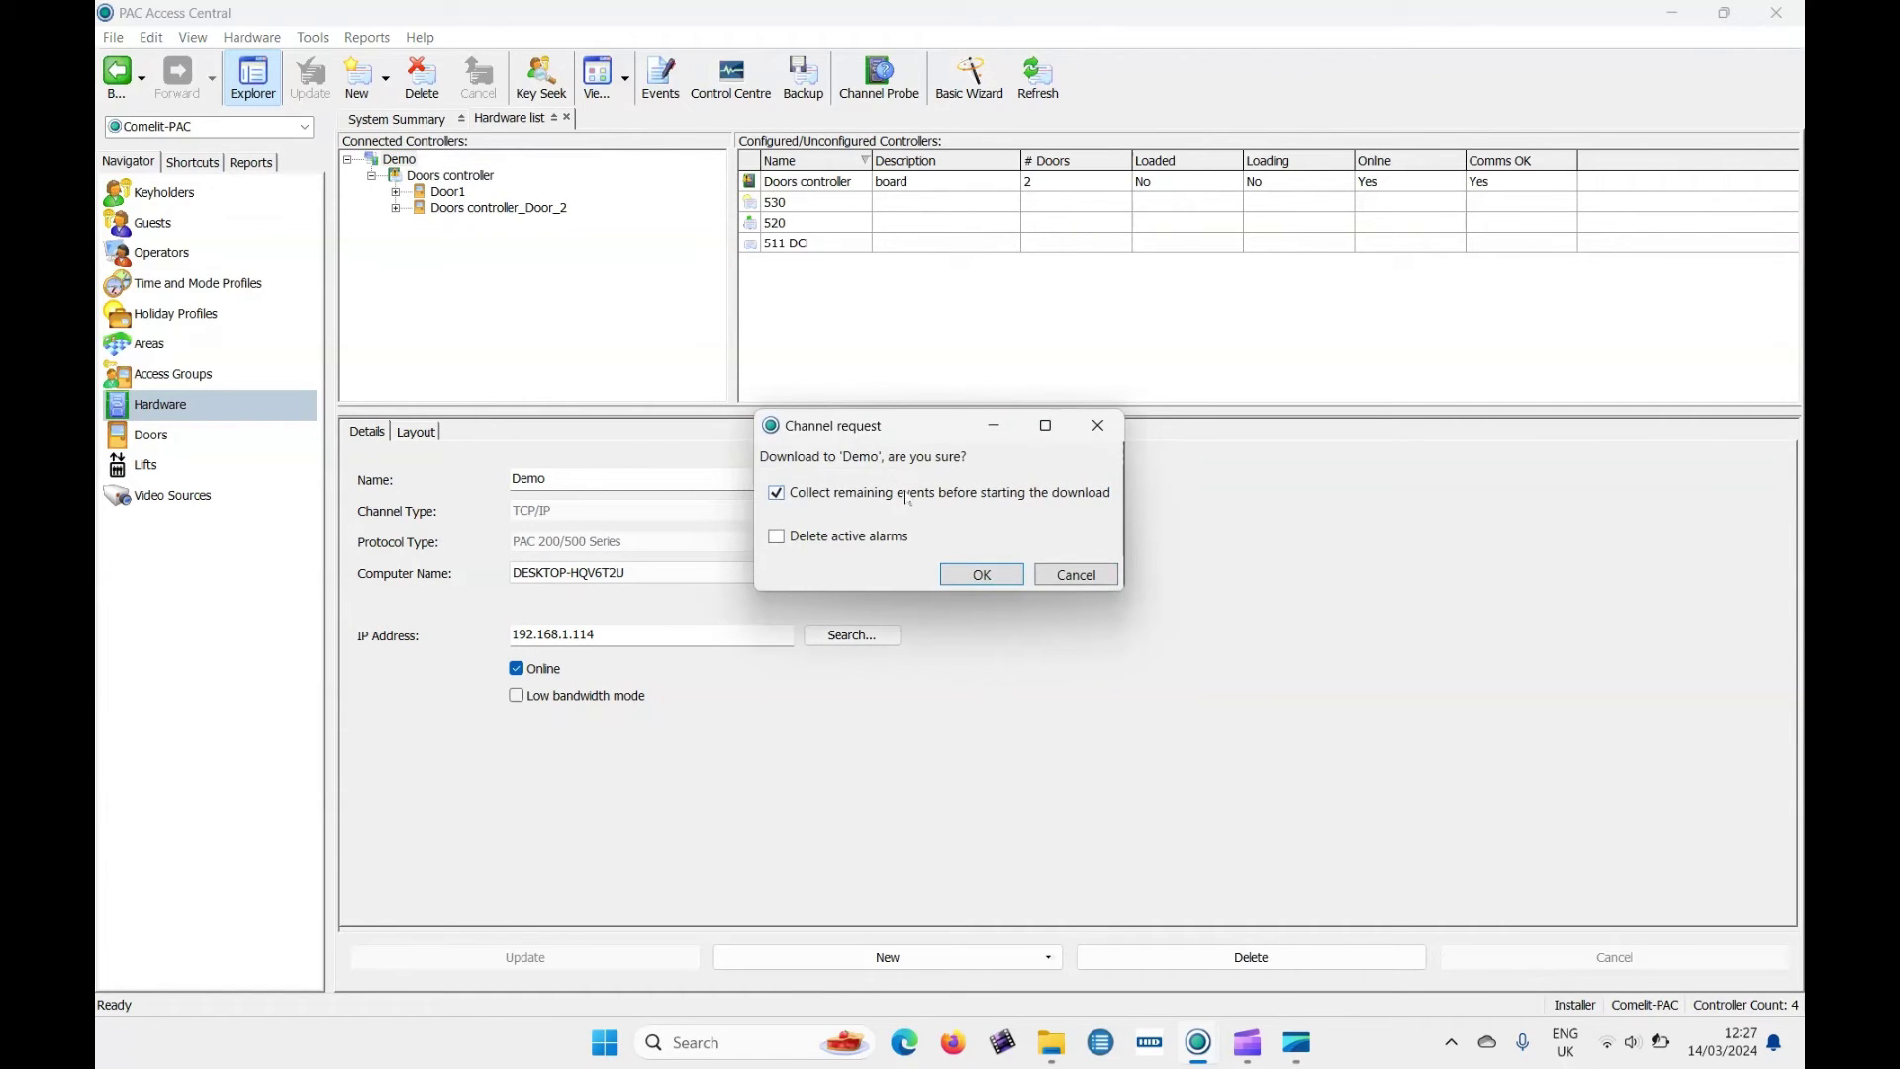
{"action": "left_click", "coordinate": [995, 580]}
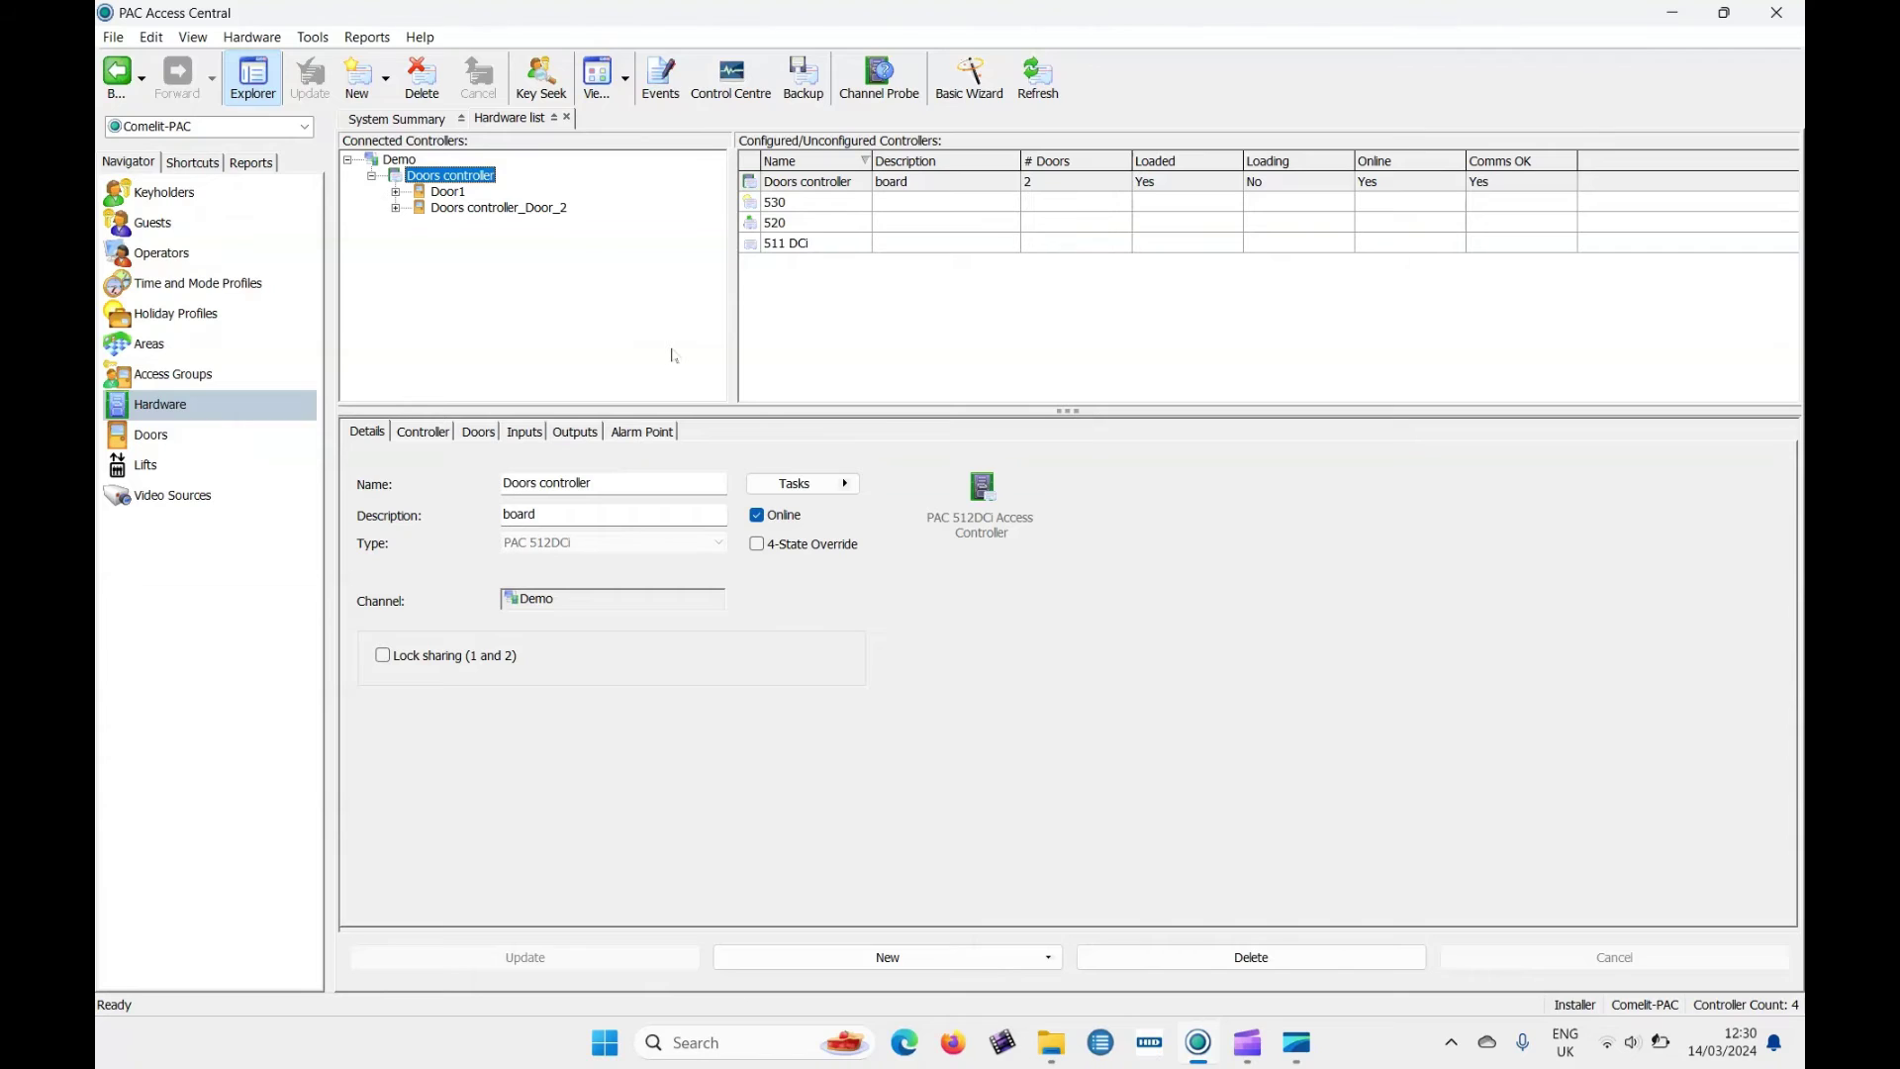
Create a new weekly time profile named Shift 1 with the description Day.
{"action": "left_click", "coordinate": [204, 282]}
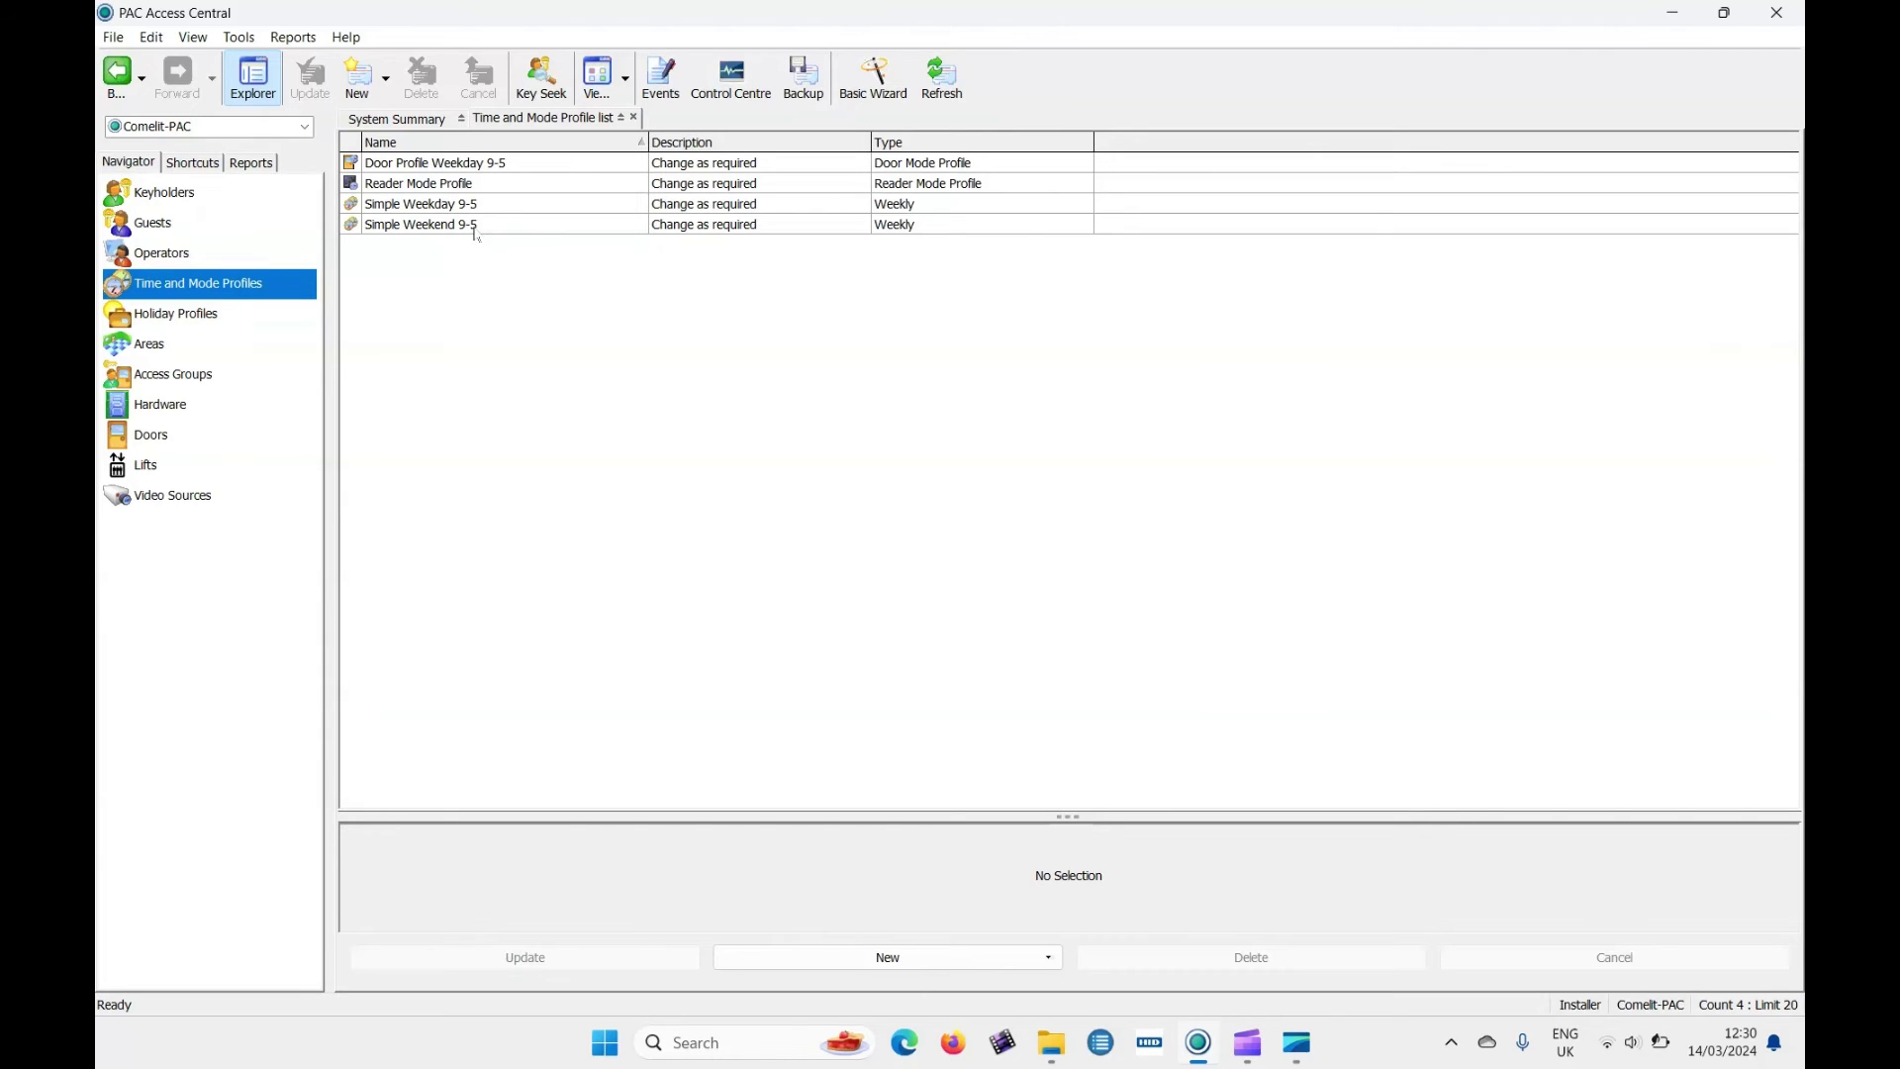
{"action": "left_click", "coordinate": [357, 82]}
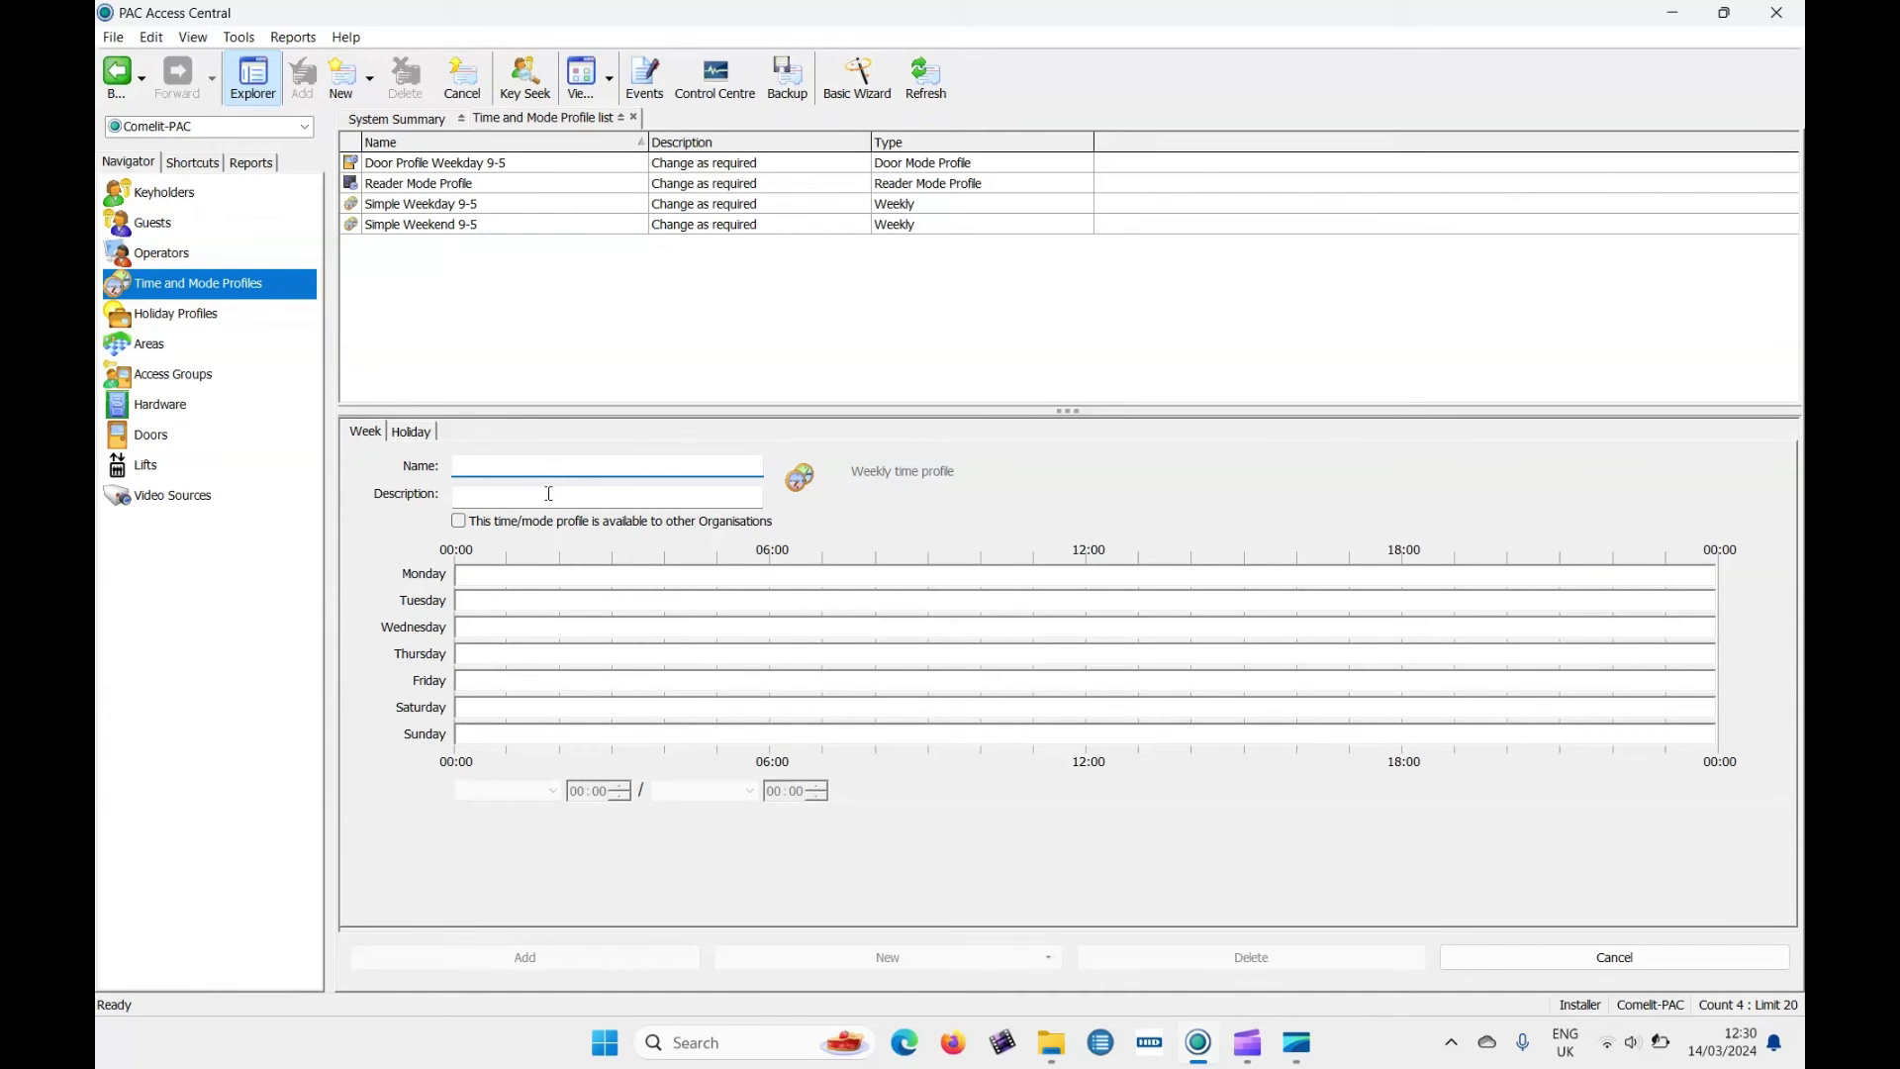
{"action": "type", "text": "Shif"}
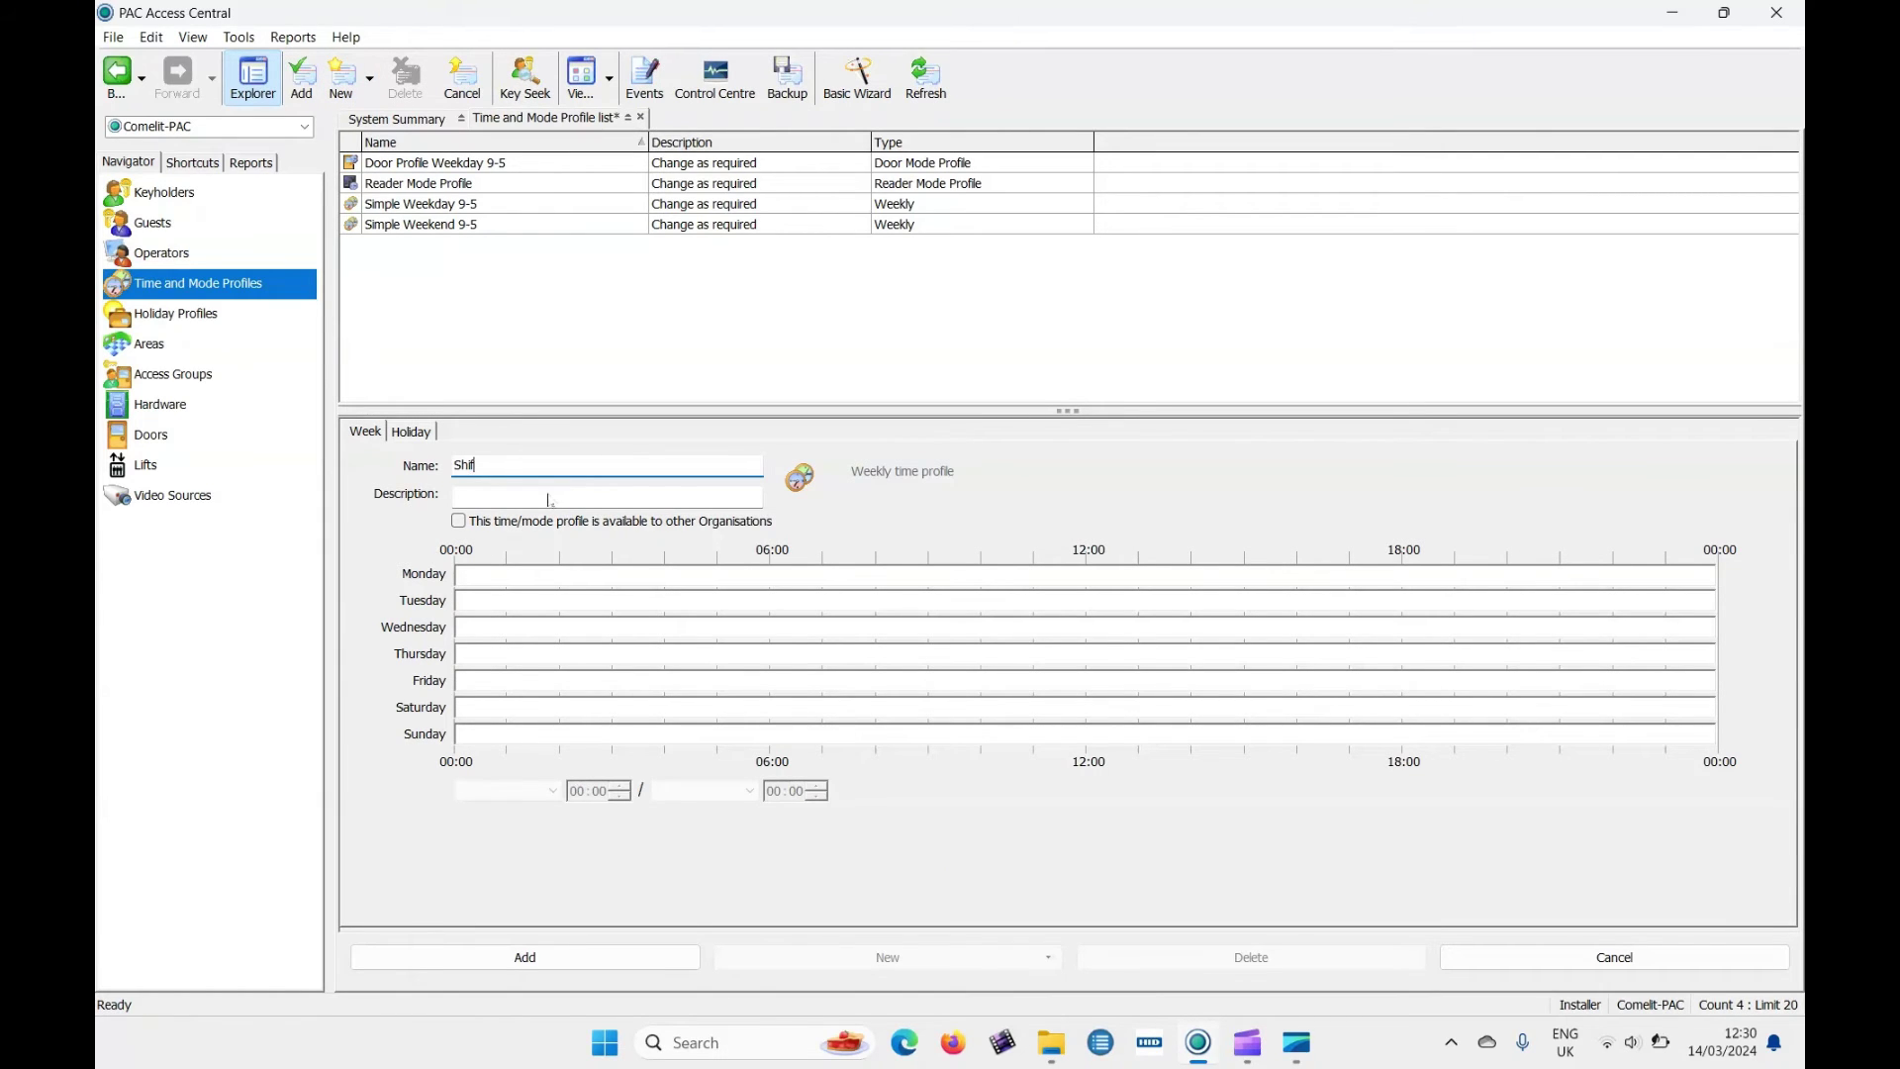
{"action": "type", "text": "t 1"}
{"action": "left_click", "coordinate": [533, 495]}
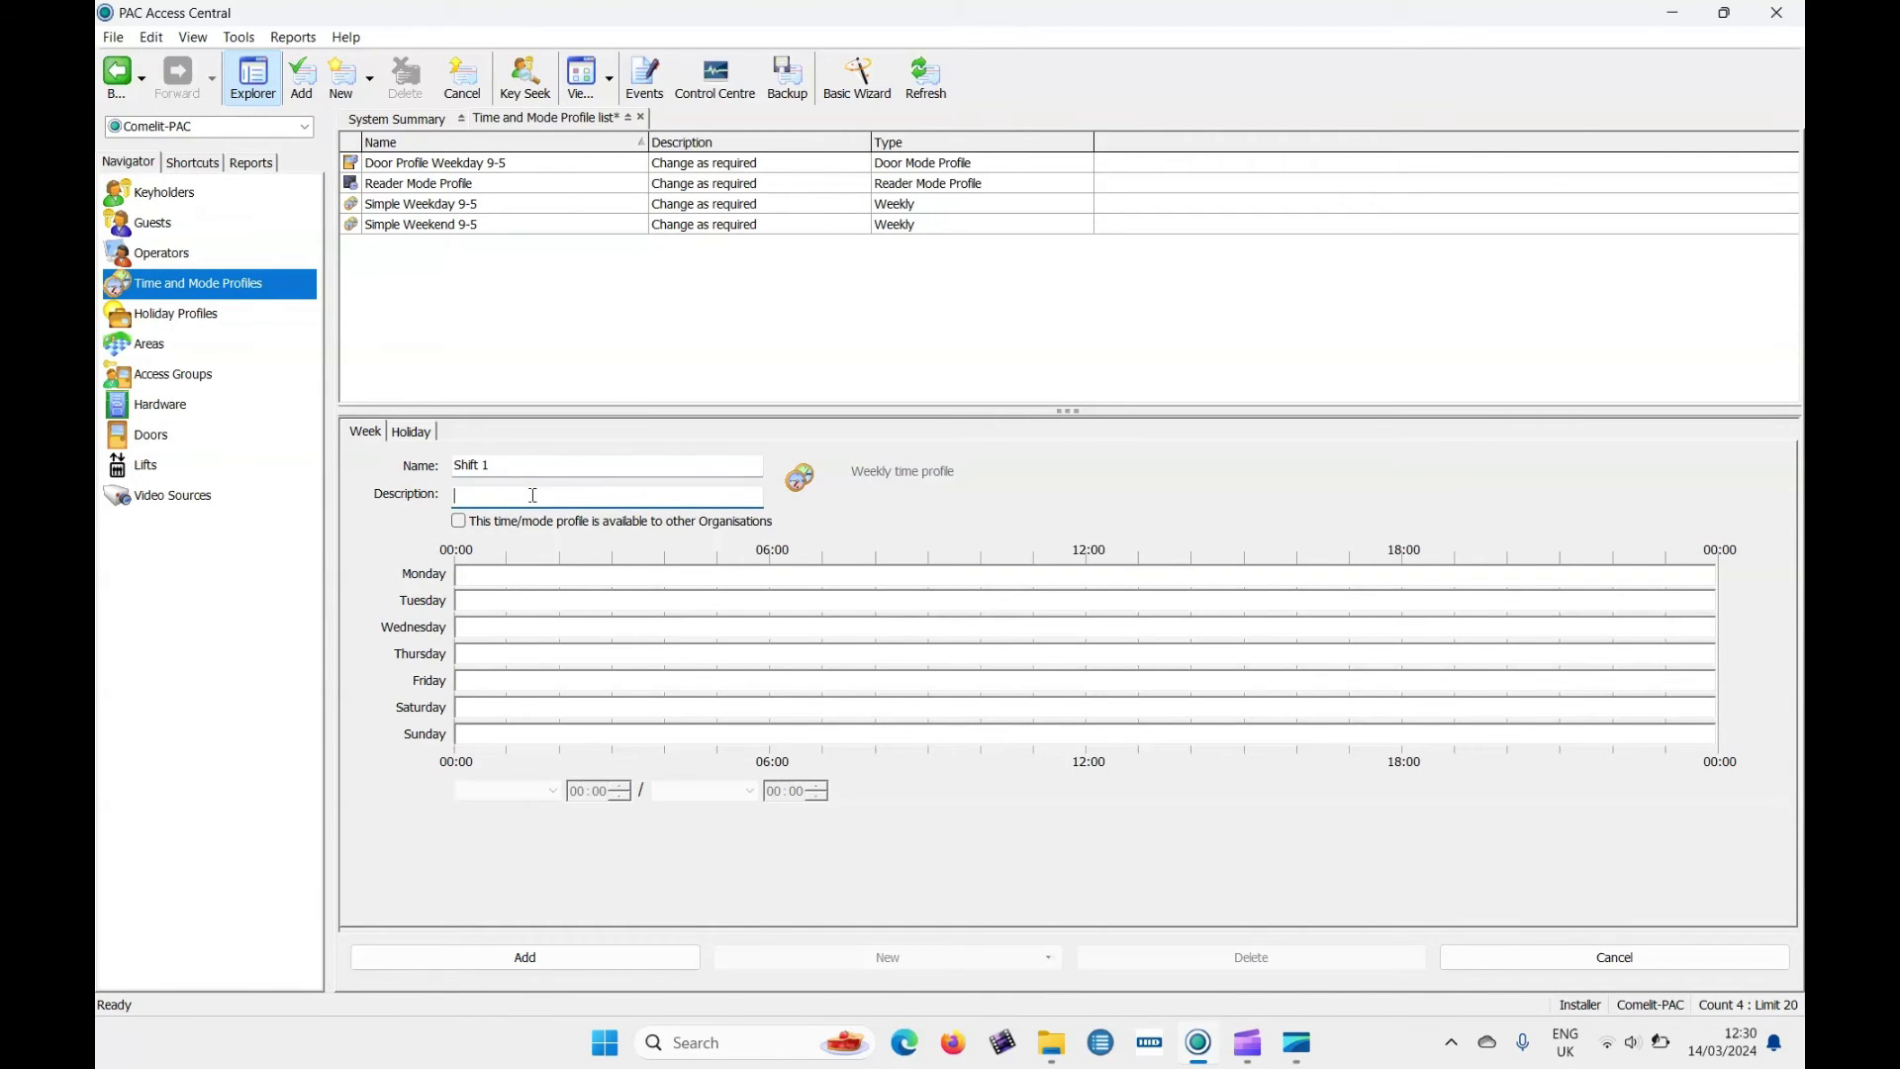
{"action": "type", "text": "Day"}
Draw a Monday 06:00–18:00 time band and copy it.
{"action": "left_click_drag", "start_coordinate": [771, 584], "coordinate": [1402, 576]}
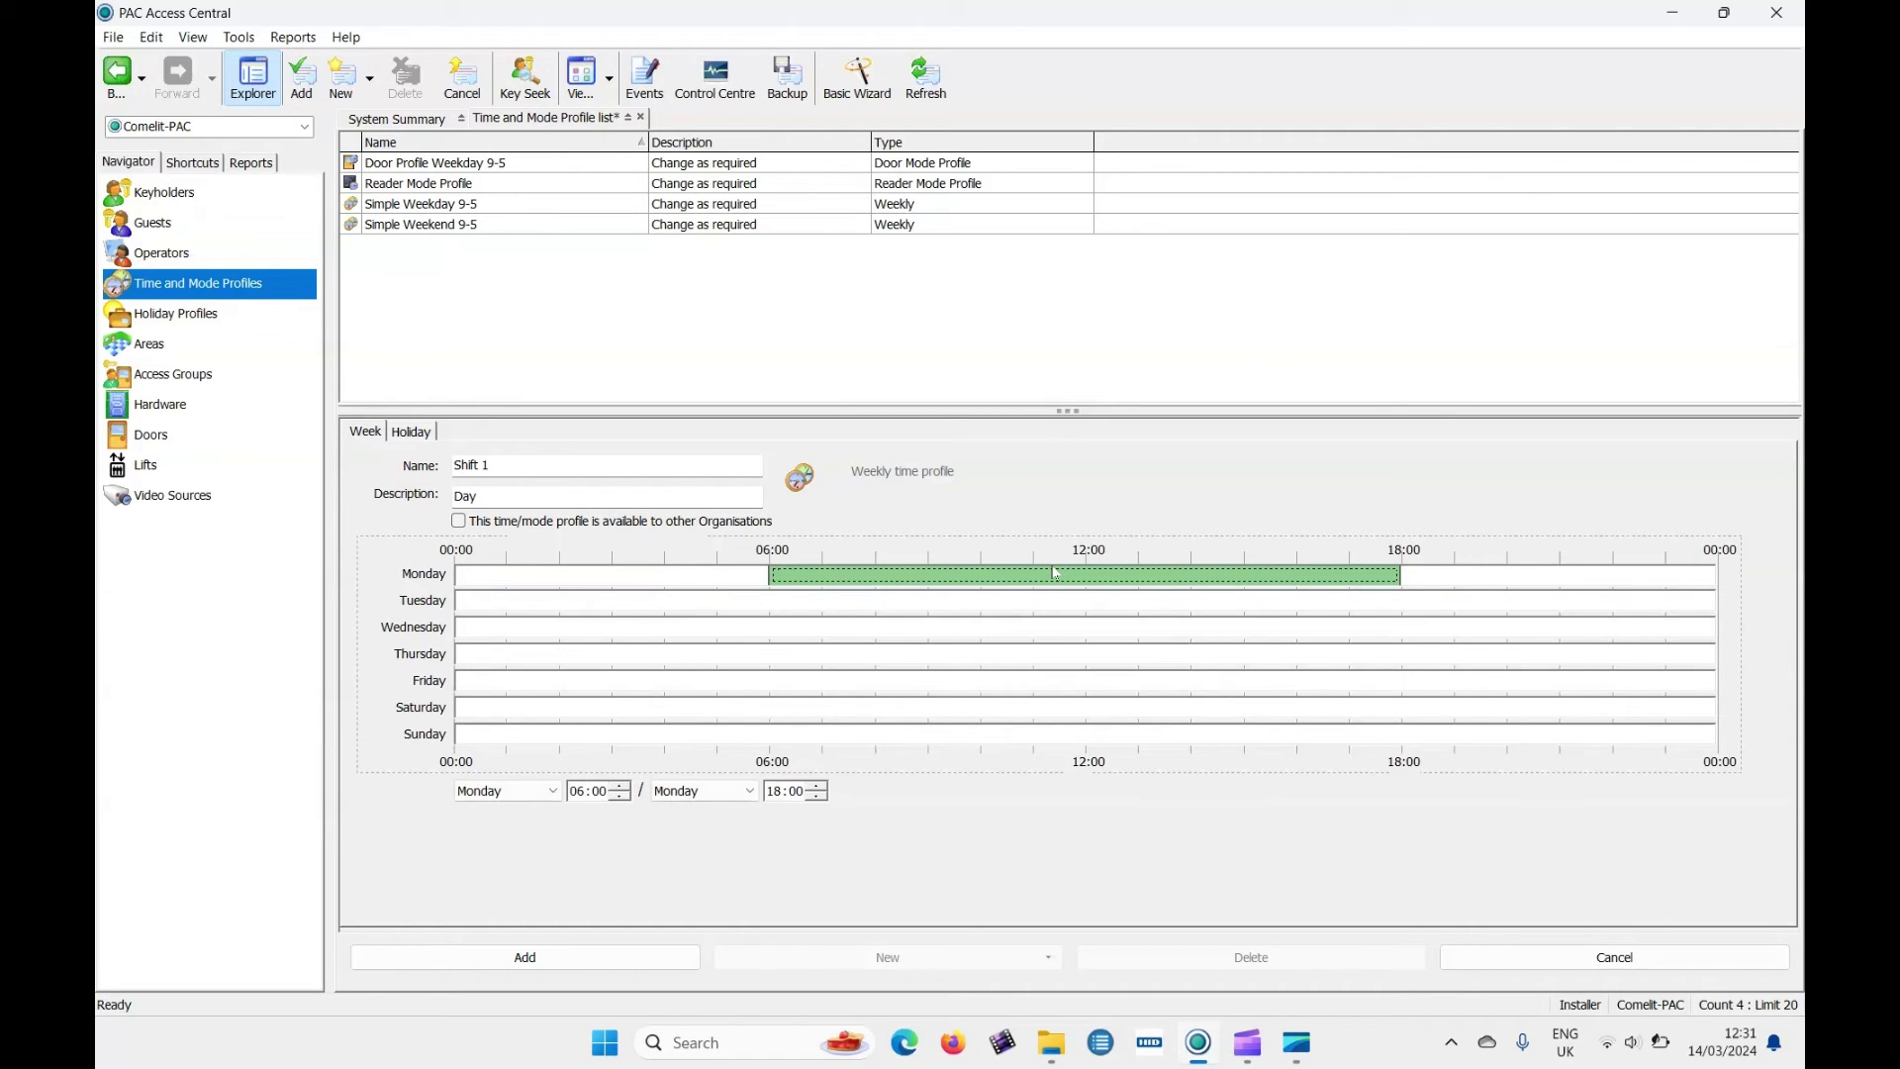
{"action": "right_click", "coordinate": [1044, 629]}
{"action": "left_click", "coordinate": [1044, 577]}
{"action": "right_click", "coordinate": [1041, 572]}
{"action": "left_click", "coordinate": [1091, 632]}
Paste the 06:00–18:00 band into Tuesday, Wednesday, Thursday and Friday.
{"action": "left_click", "coordinate": [1037, 608]}
{"action": "right_click", "coordinate": [1038, 611]}
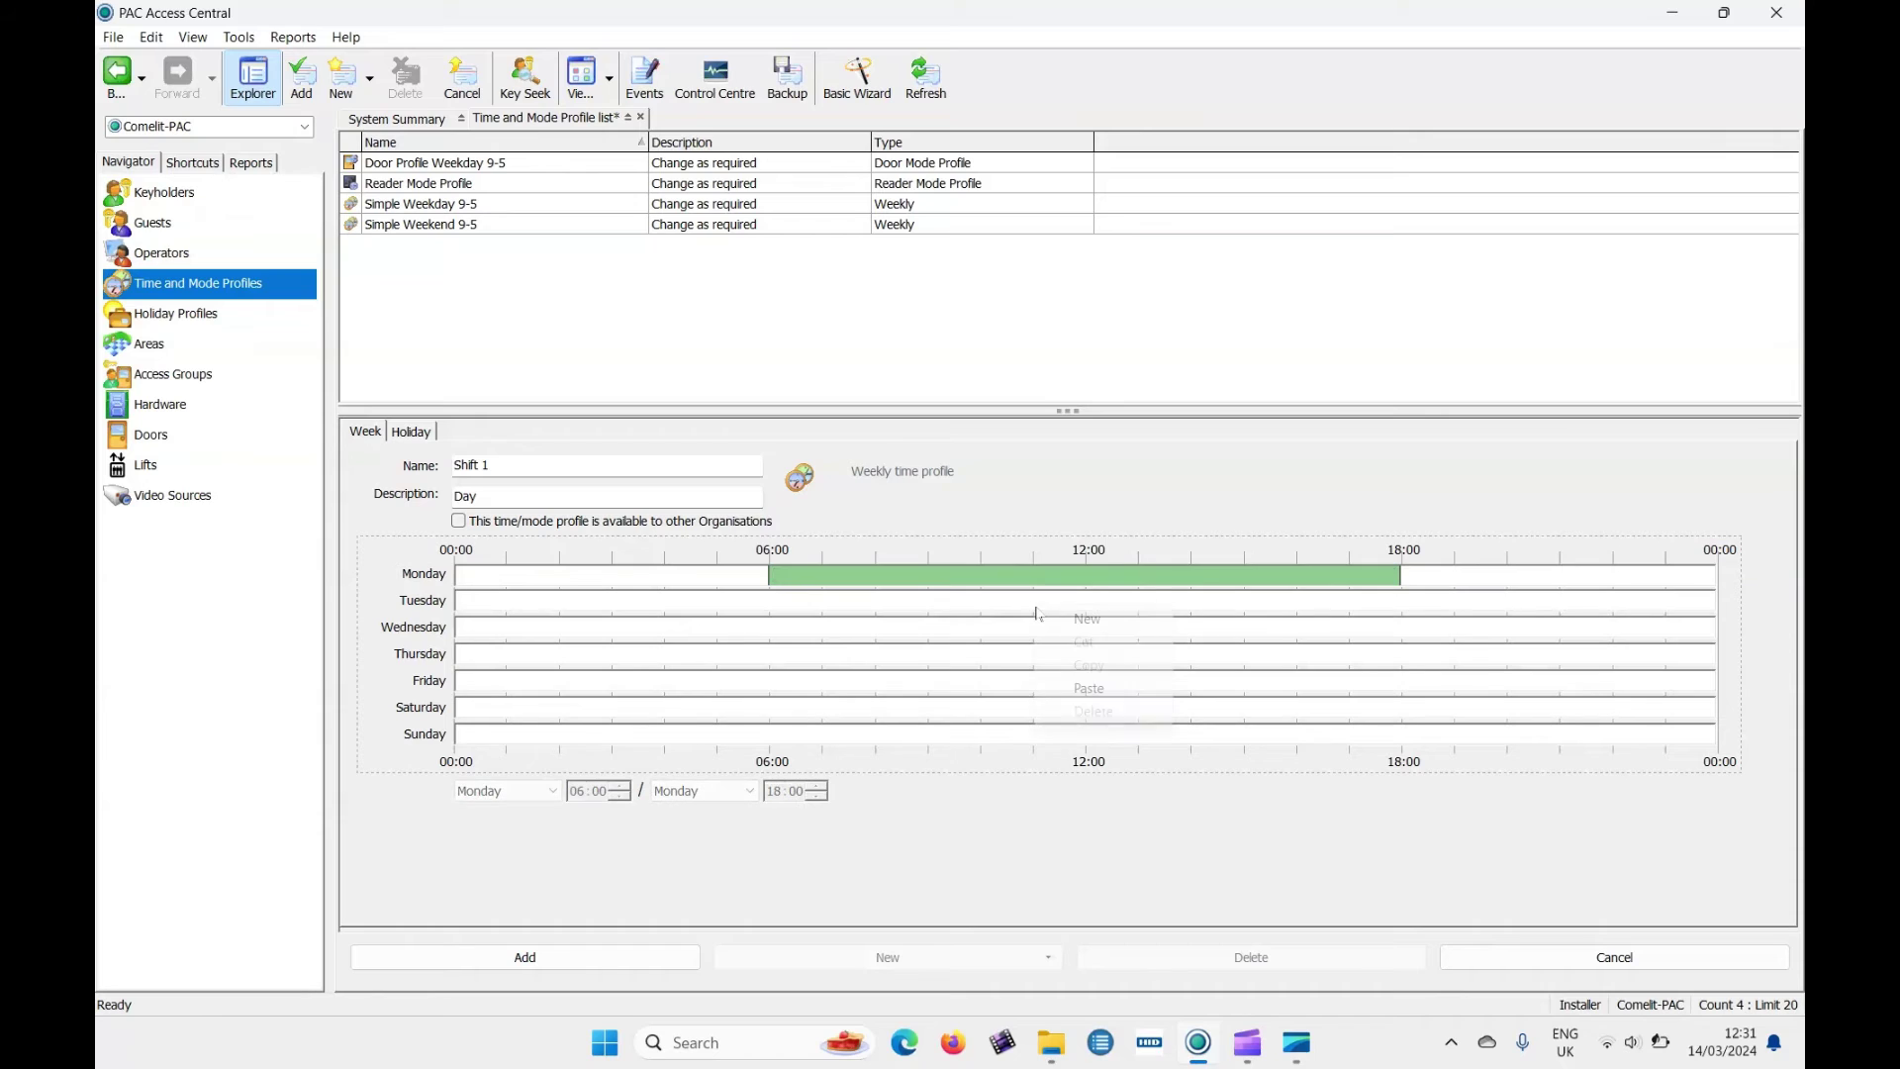
{"action": "left_click", "coordinate": [1089, 687]}
{"action": "left_click", "coordinate": [1033, 634]}
{"action": "right_click", "coordinate": [1033, 634]}
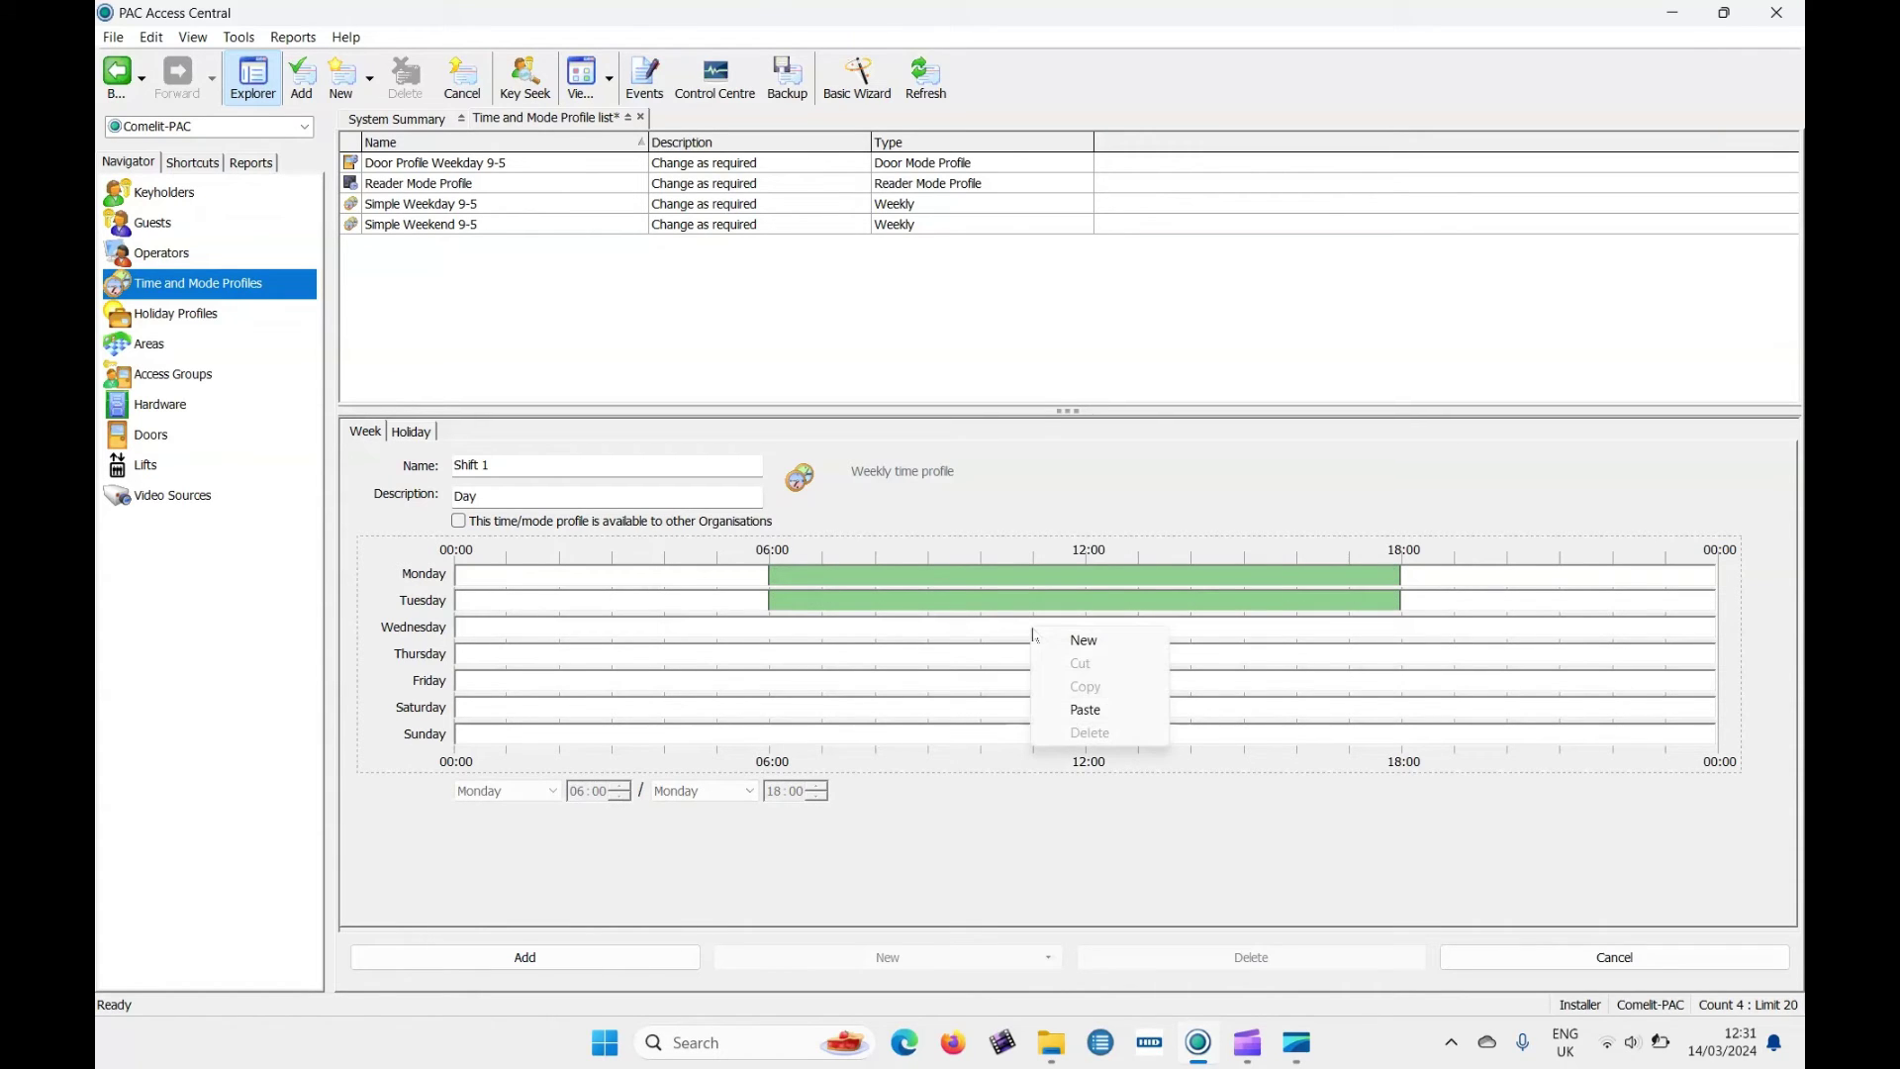
{"action": "left_click", "coordinate": [1079, 710]}
{"action": "left_click", "coordinate": [1007, 655]}
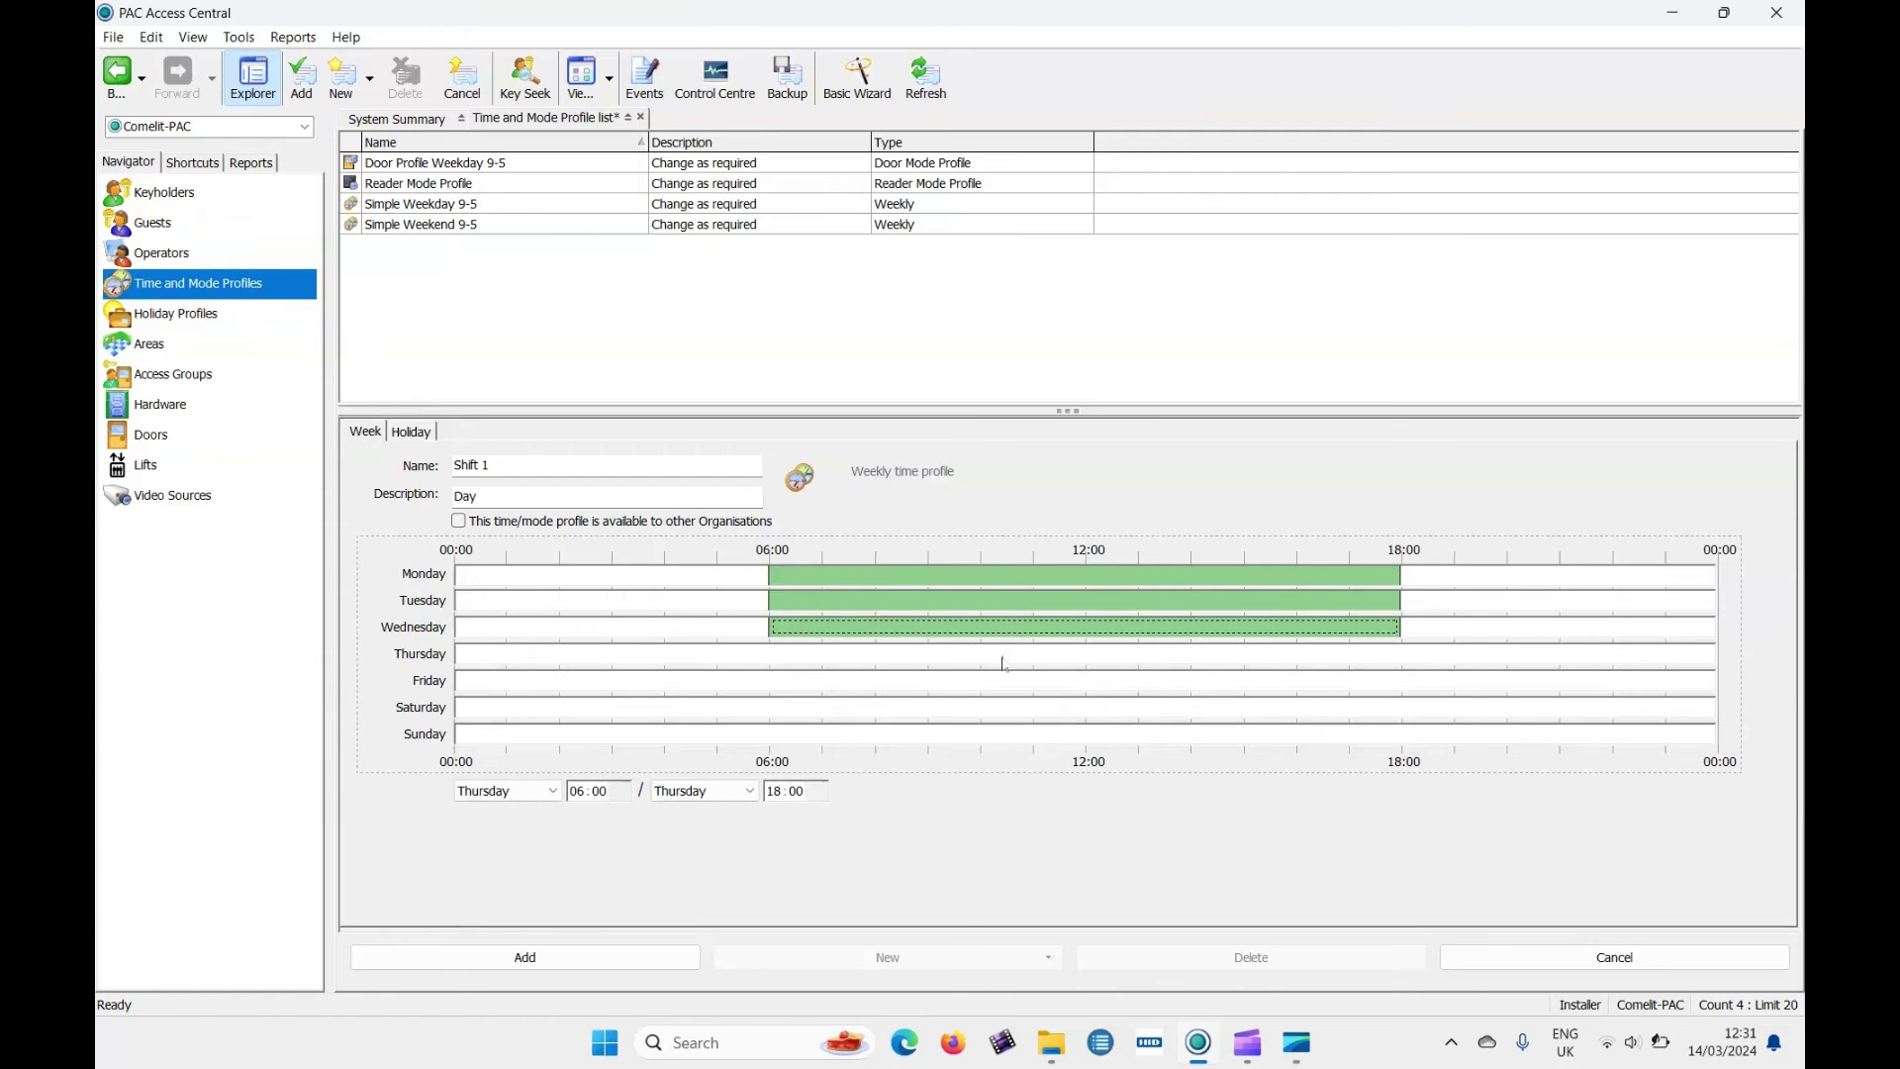
{"action": "right_click", "coordinate": [1002, 657]}
{"action": "left_click", "coordinate": [1043, 742]}
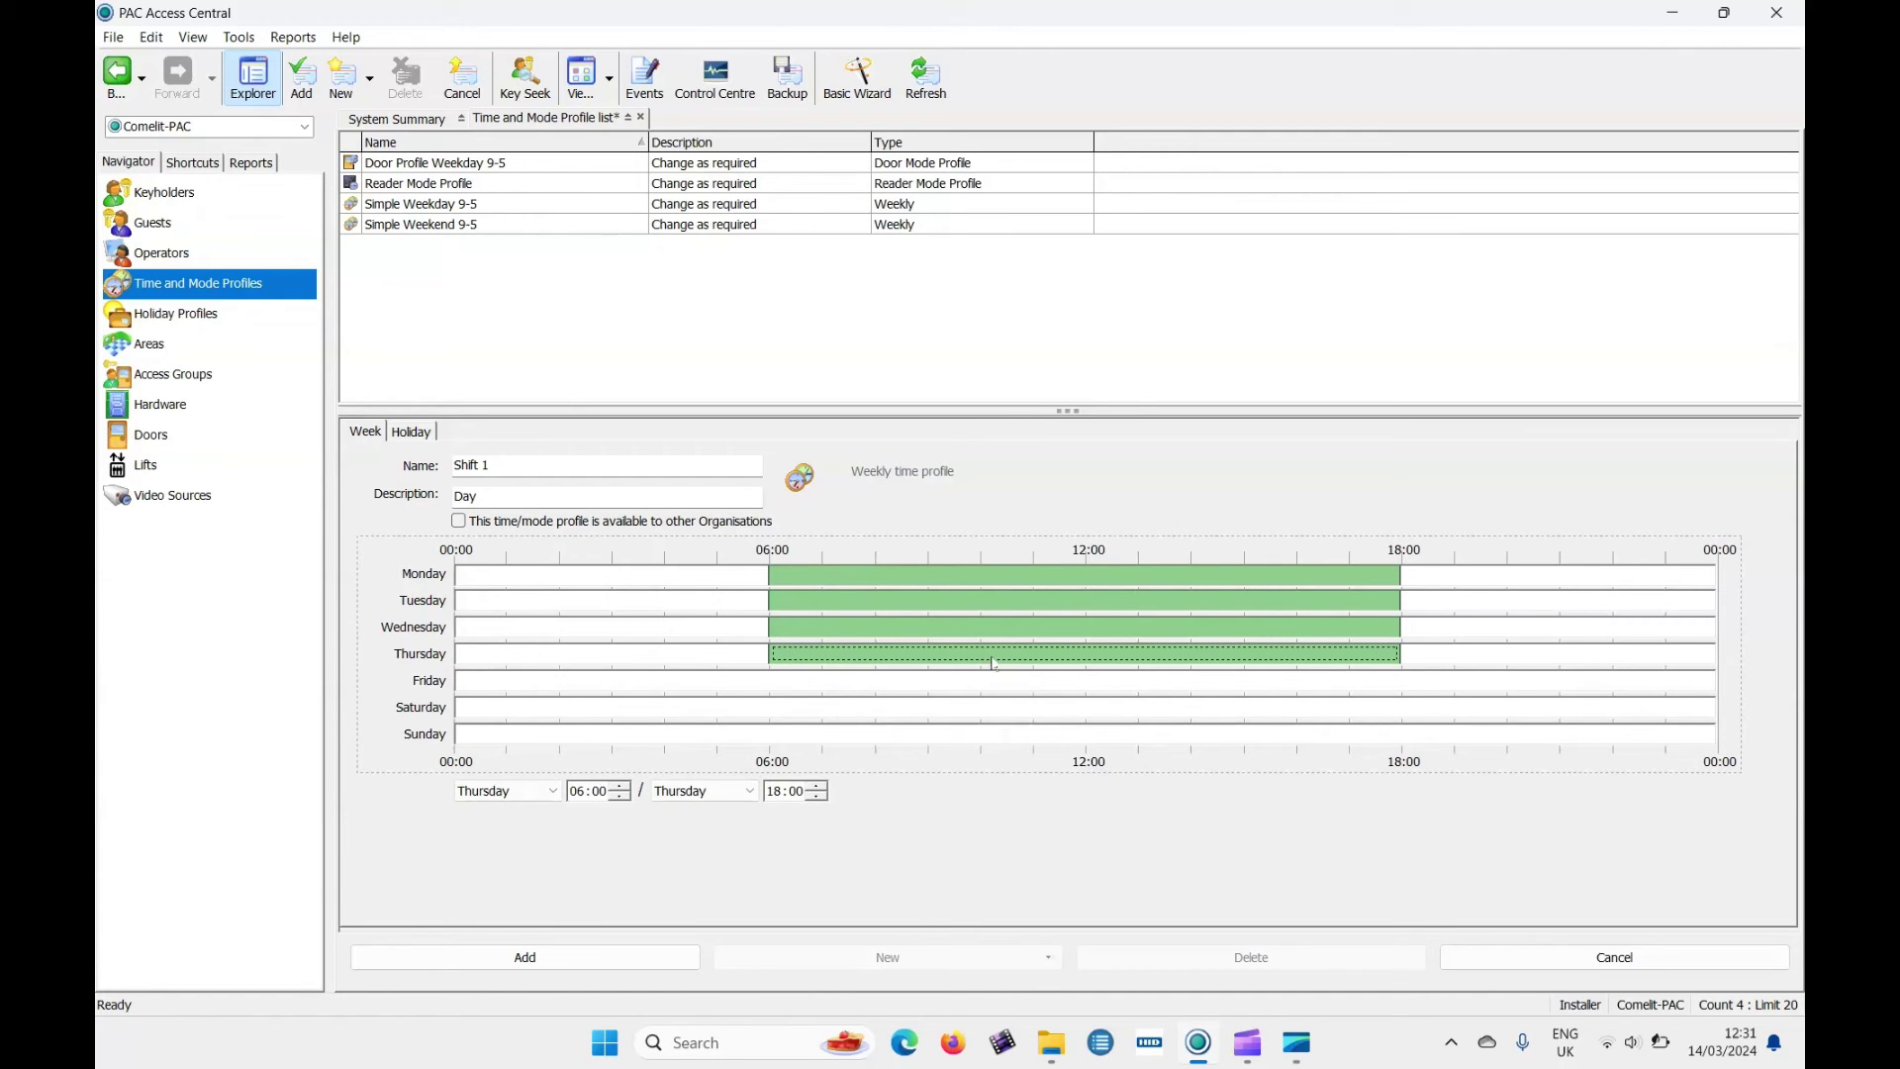
{"action": "left_click_drag", "start_coordinate": [942, 659], "coordinate": [941, 687]}
{"action": "right_click", "coordinate": [939, 687]}
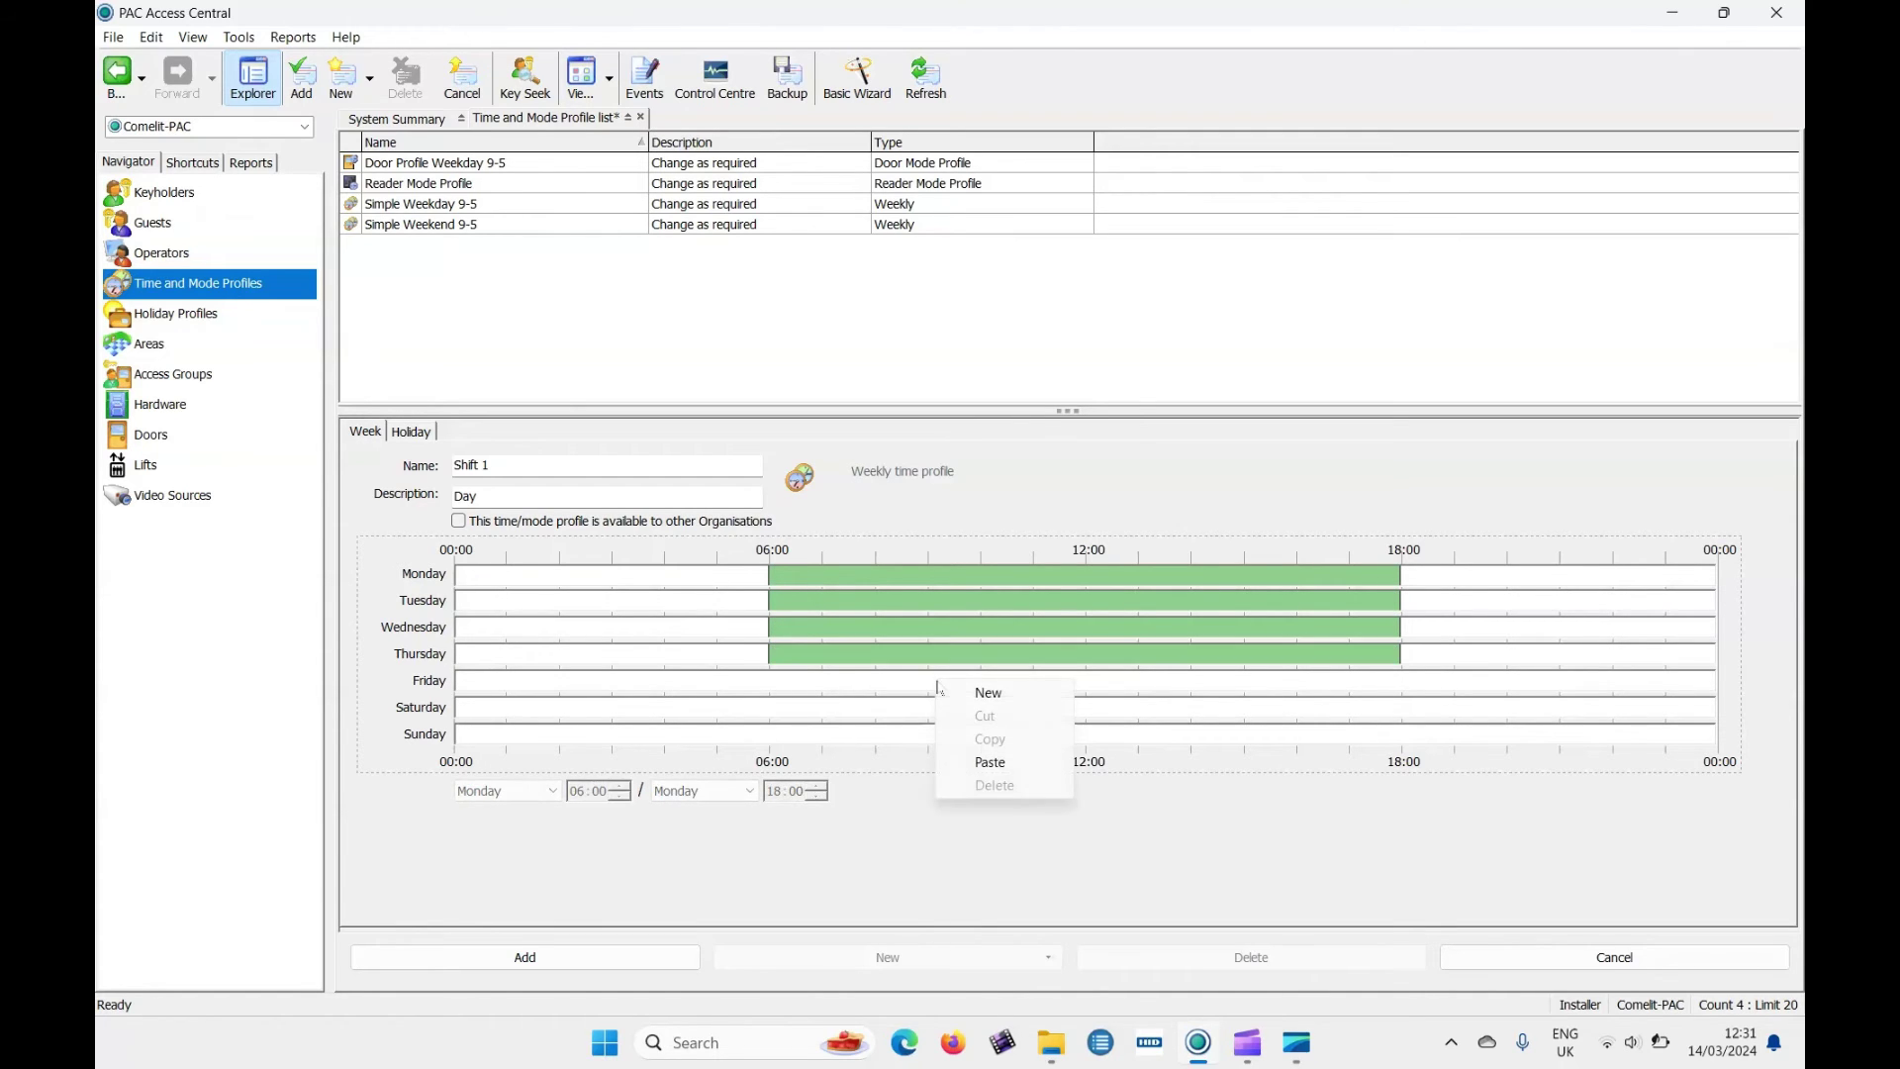
{"action": "left_click", "coordinate": [983, 758]}
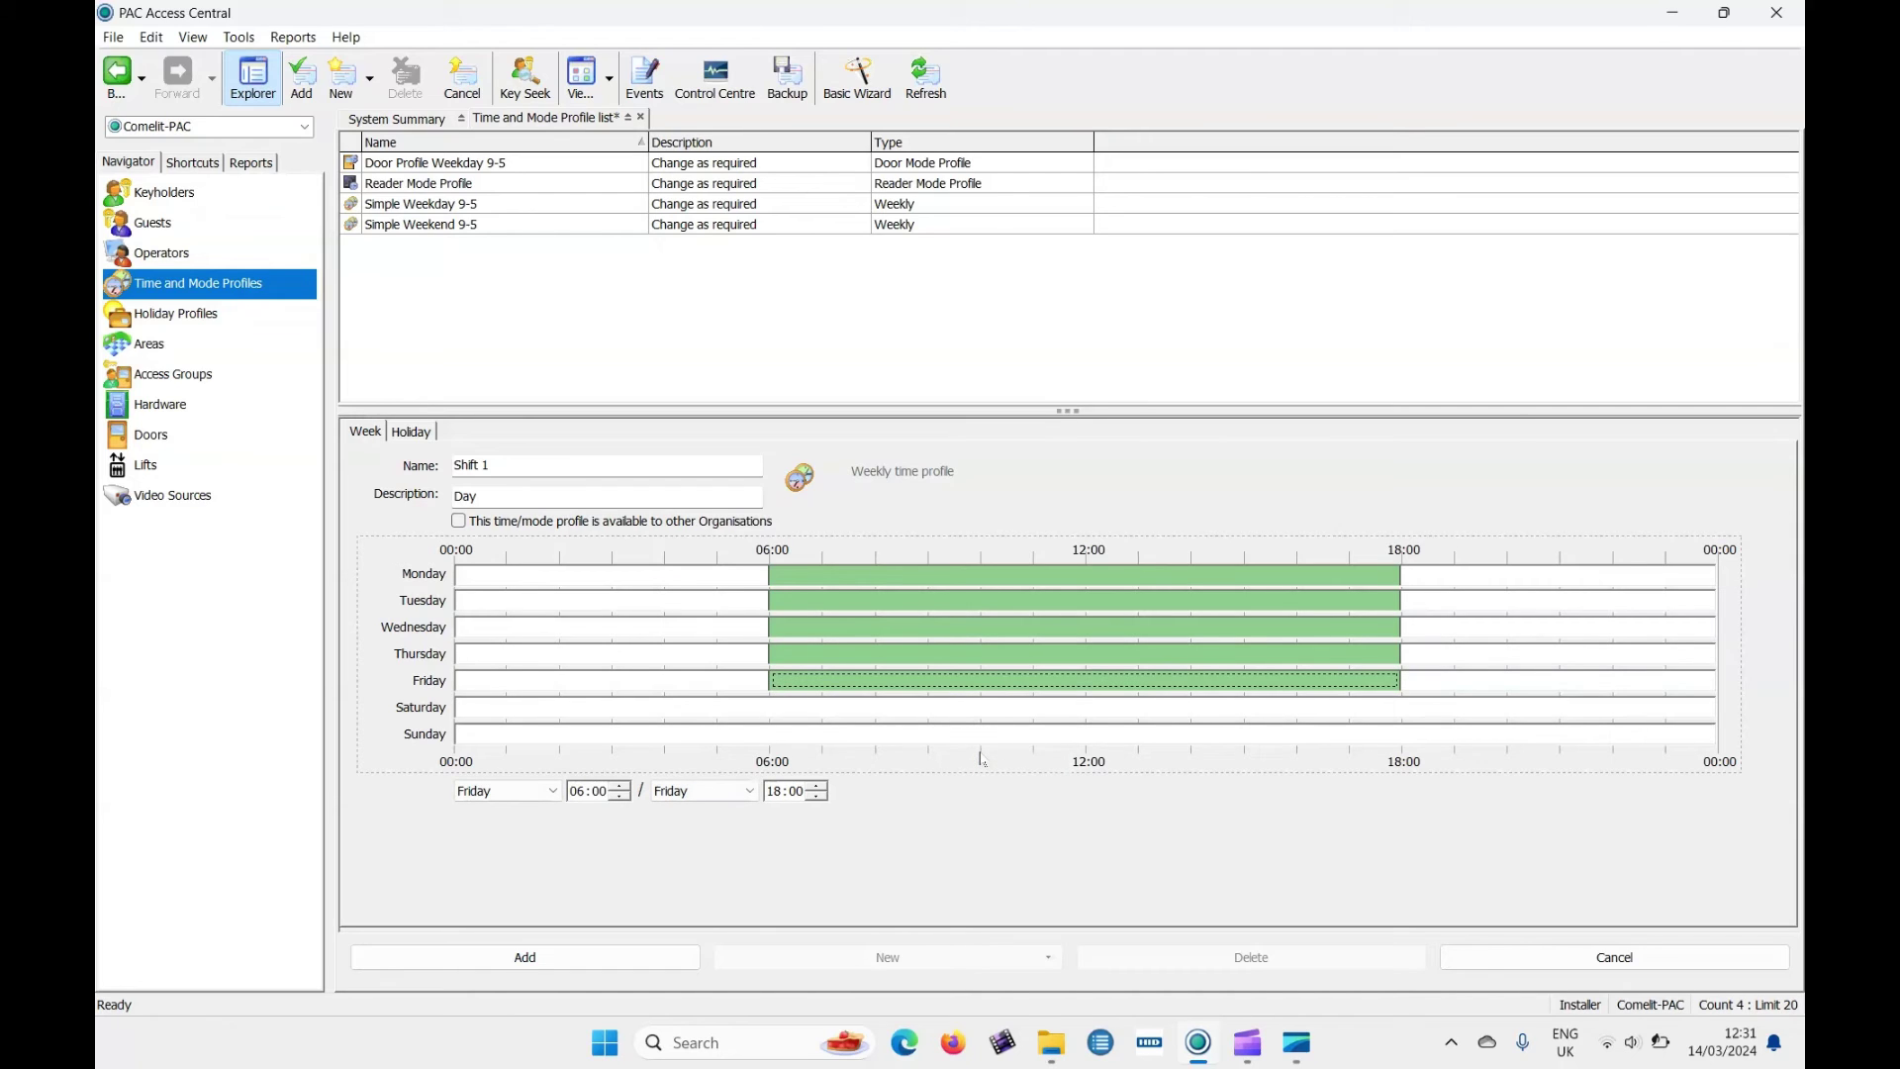
Give Saturday a 06:00–13:00 band and save the Shift 1 profile.
{"action": "left_click", "coordinate": [890, 716]}
{"action": "right_click", "coordinate": [891, 716]}
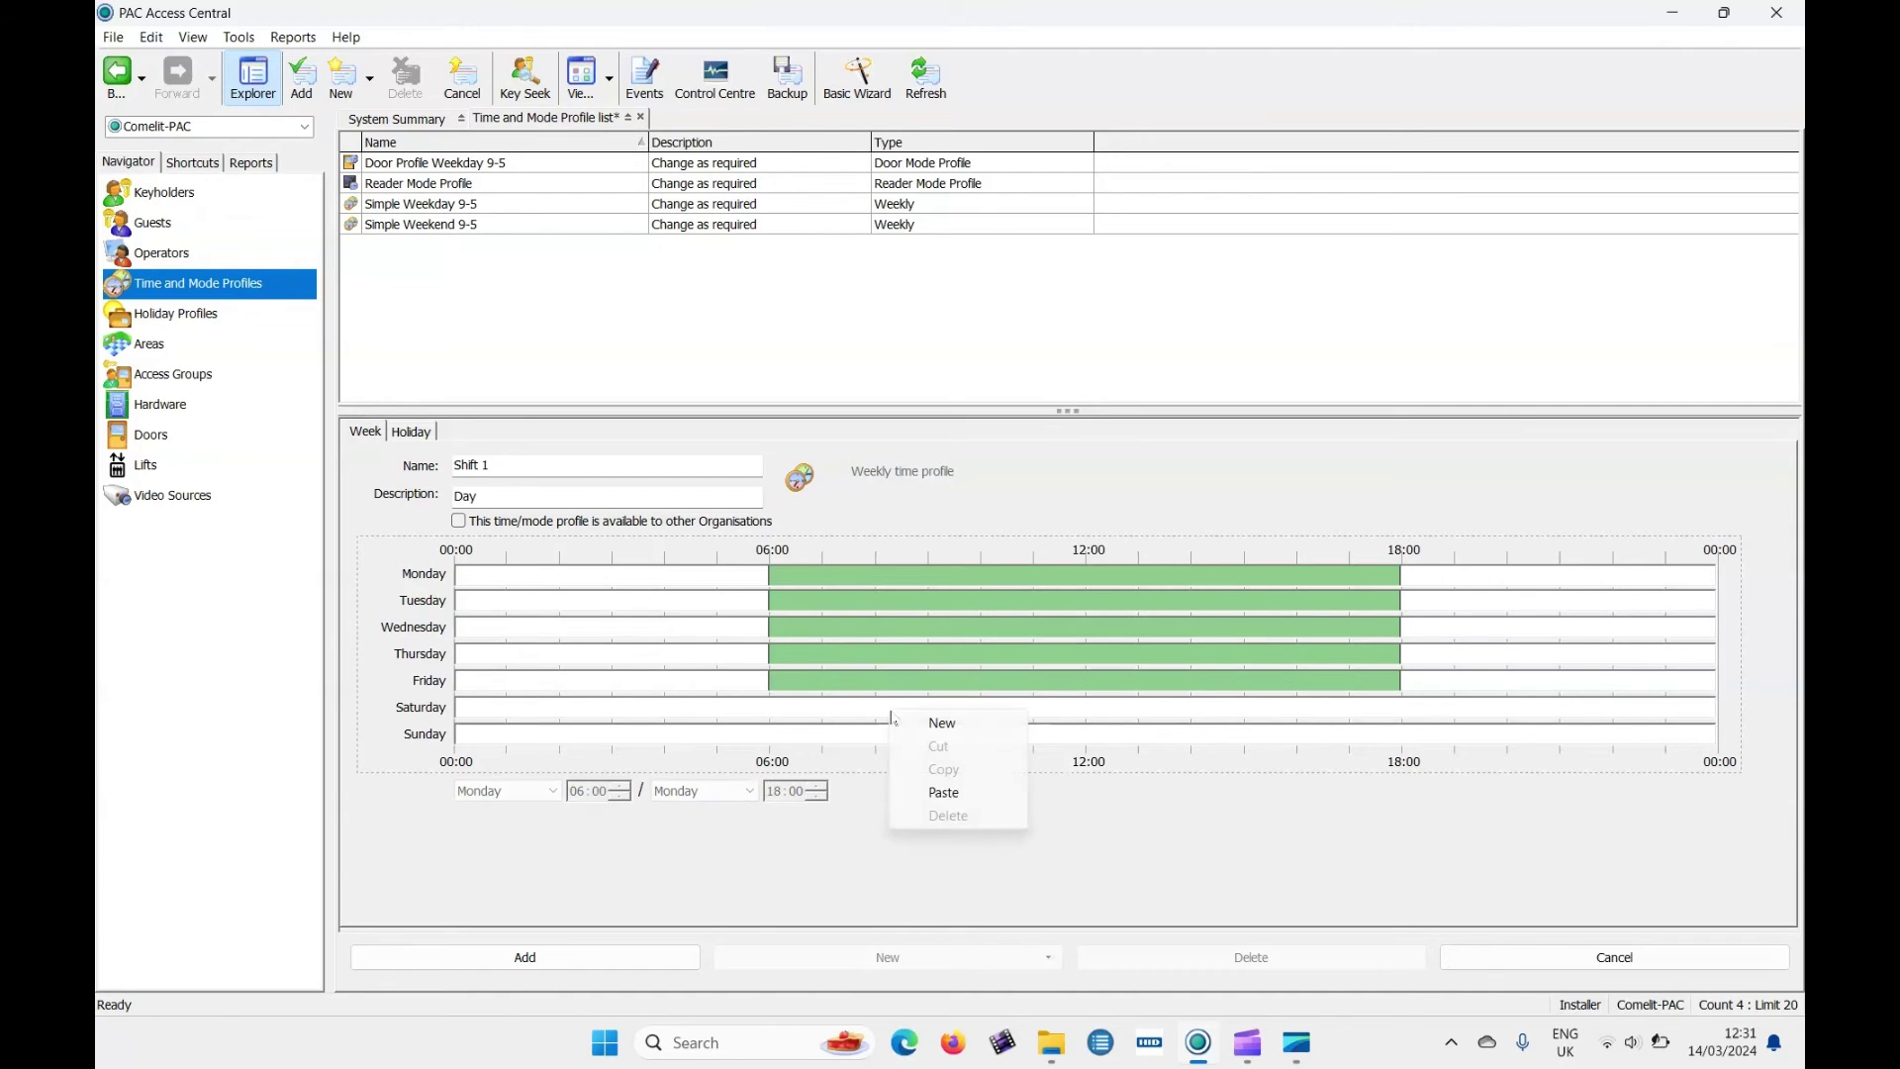
{"action": "left_click", "coordinate": [946, 792]}
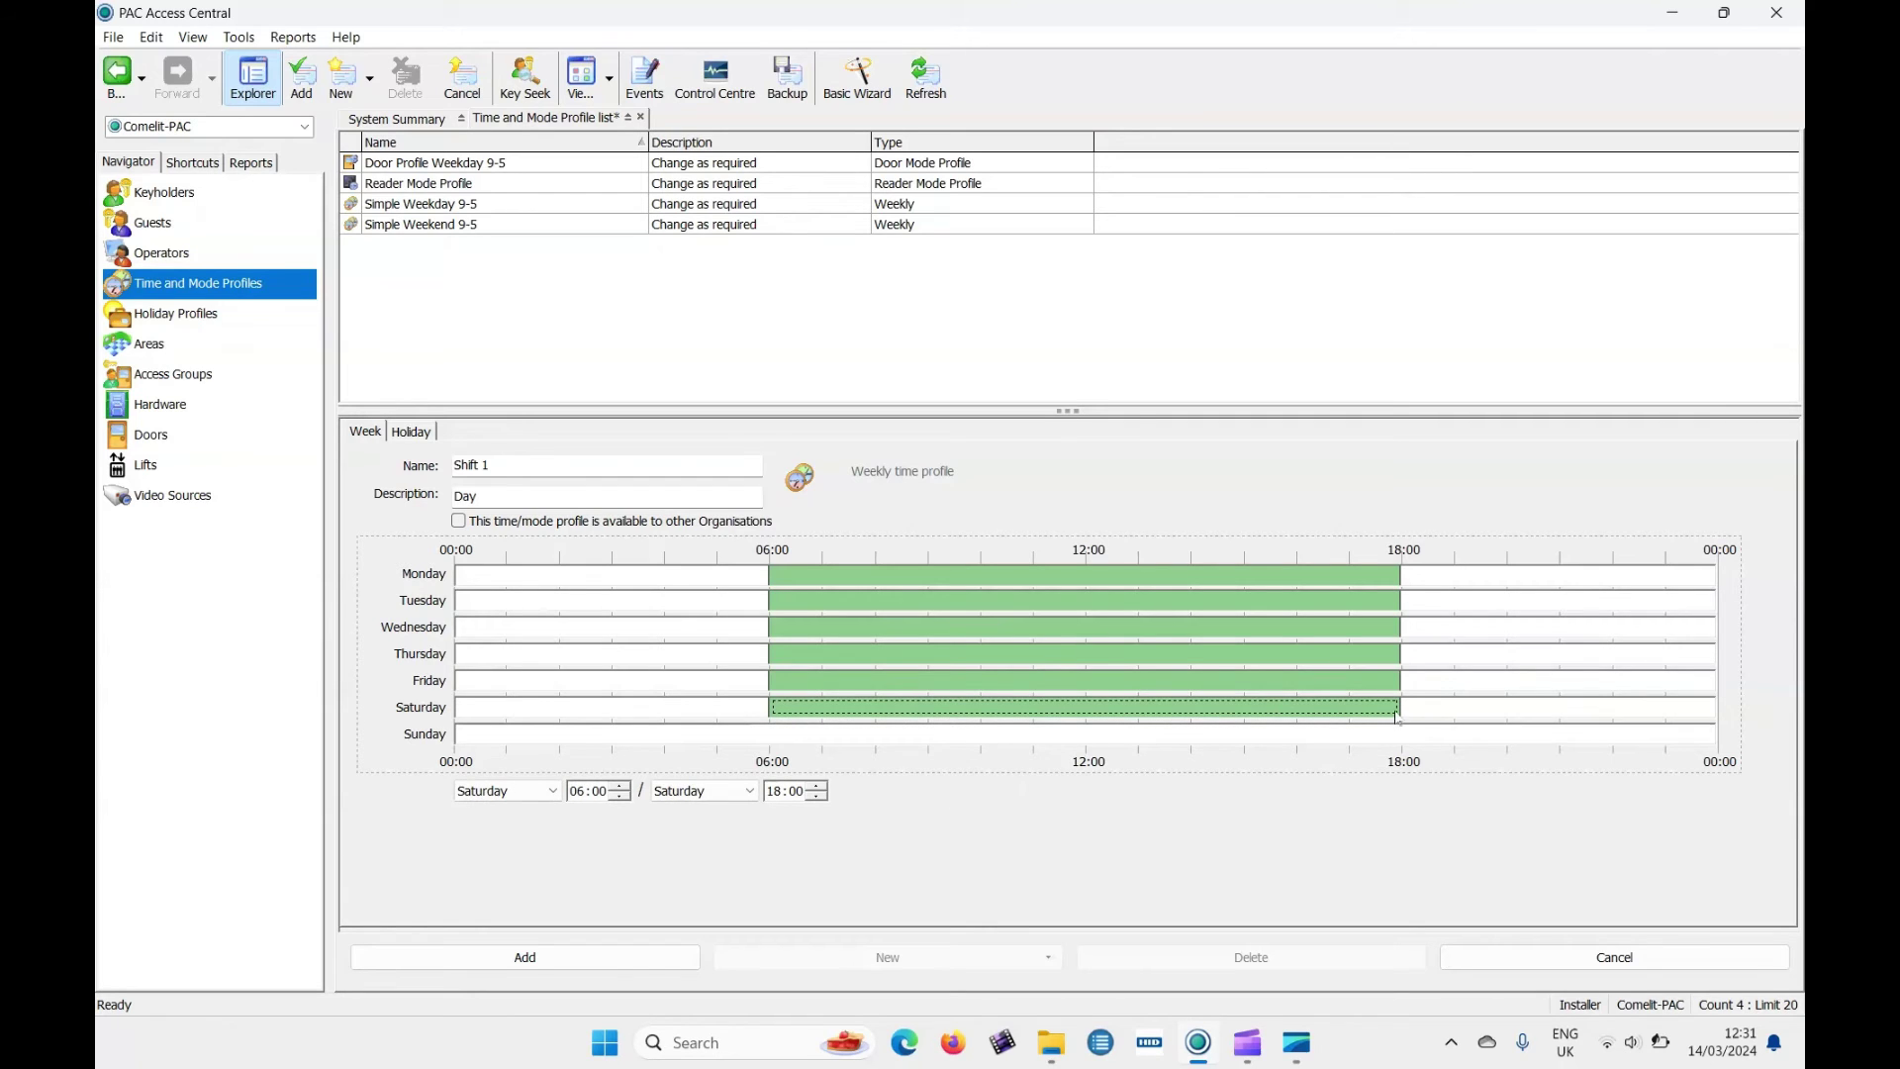
{"action": "left_click_drag", "start_coordinate": [1400, 709], "coordinate": [1140, 698]}
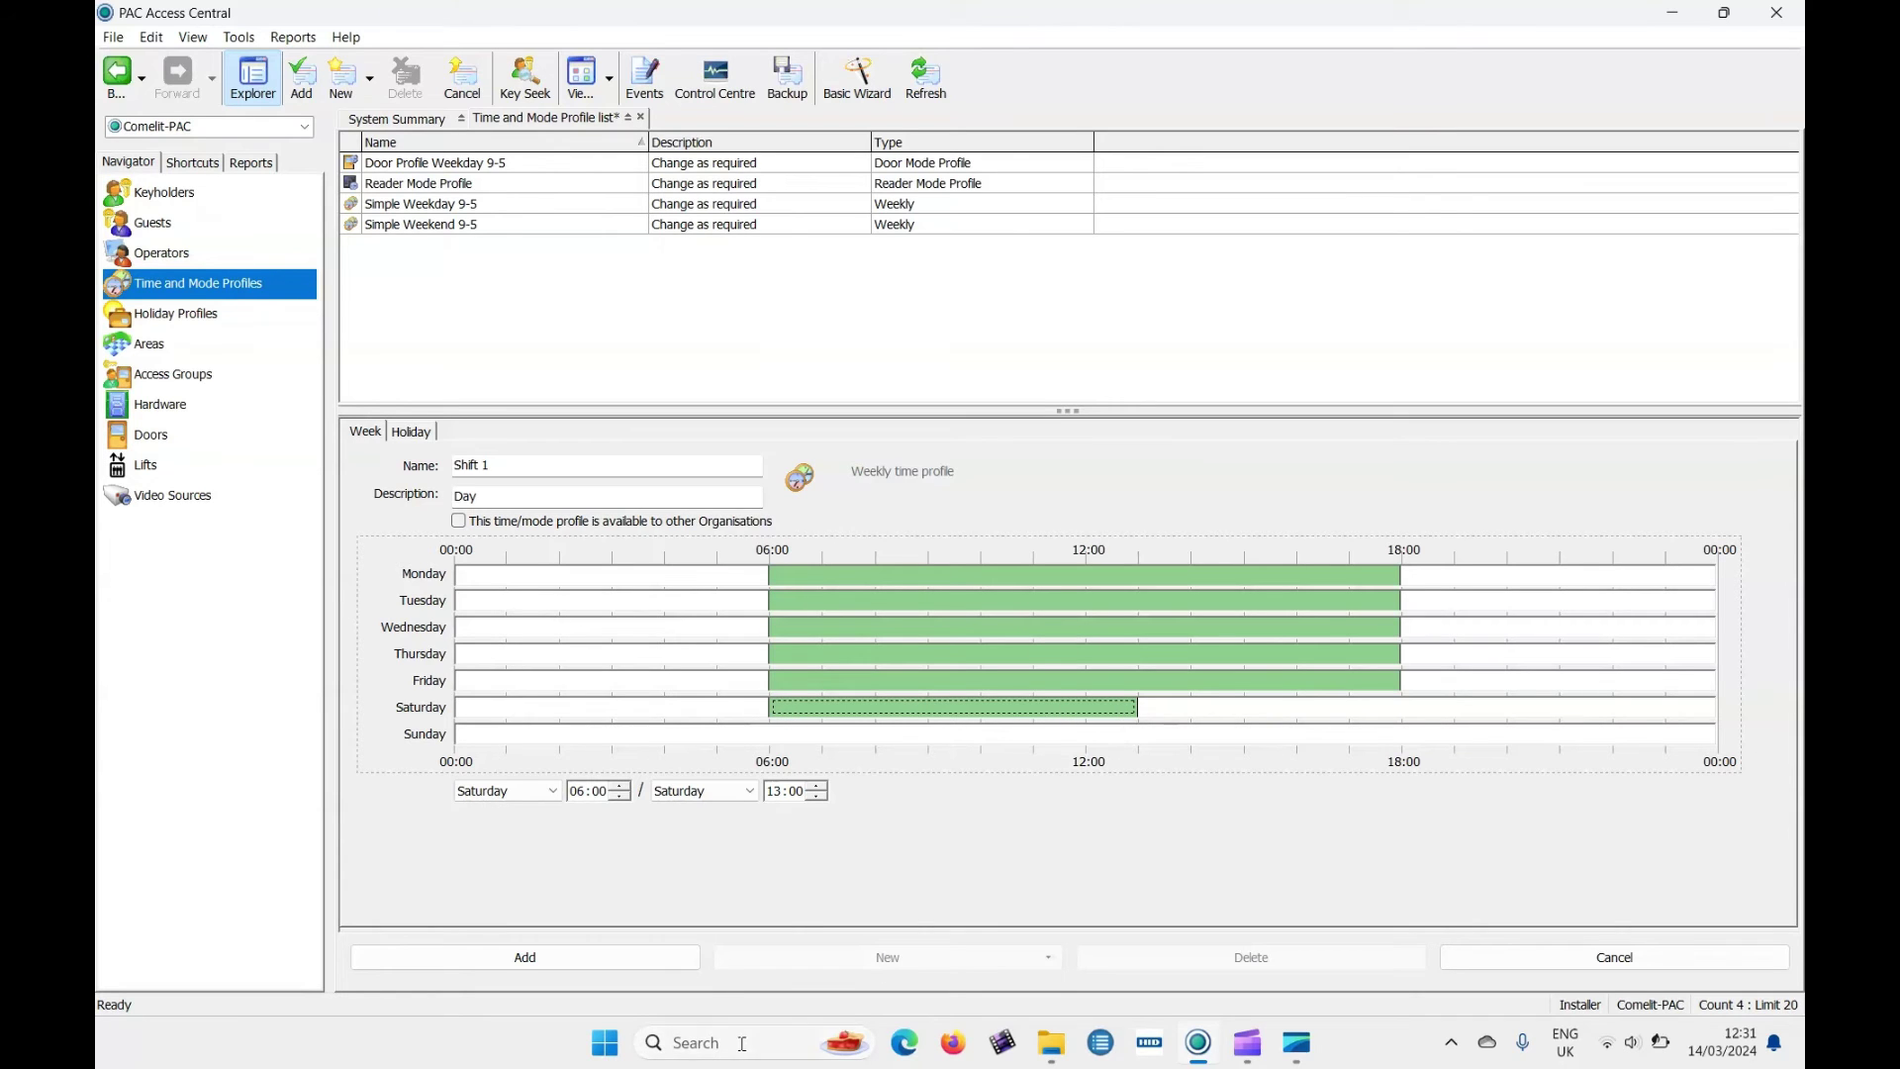
{"action": "left_click", "coordinate": [631, 957]}
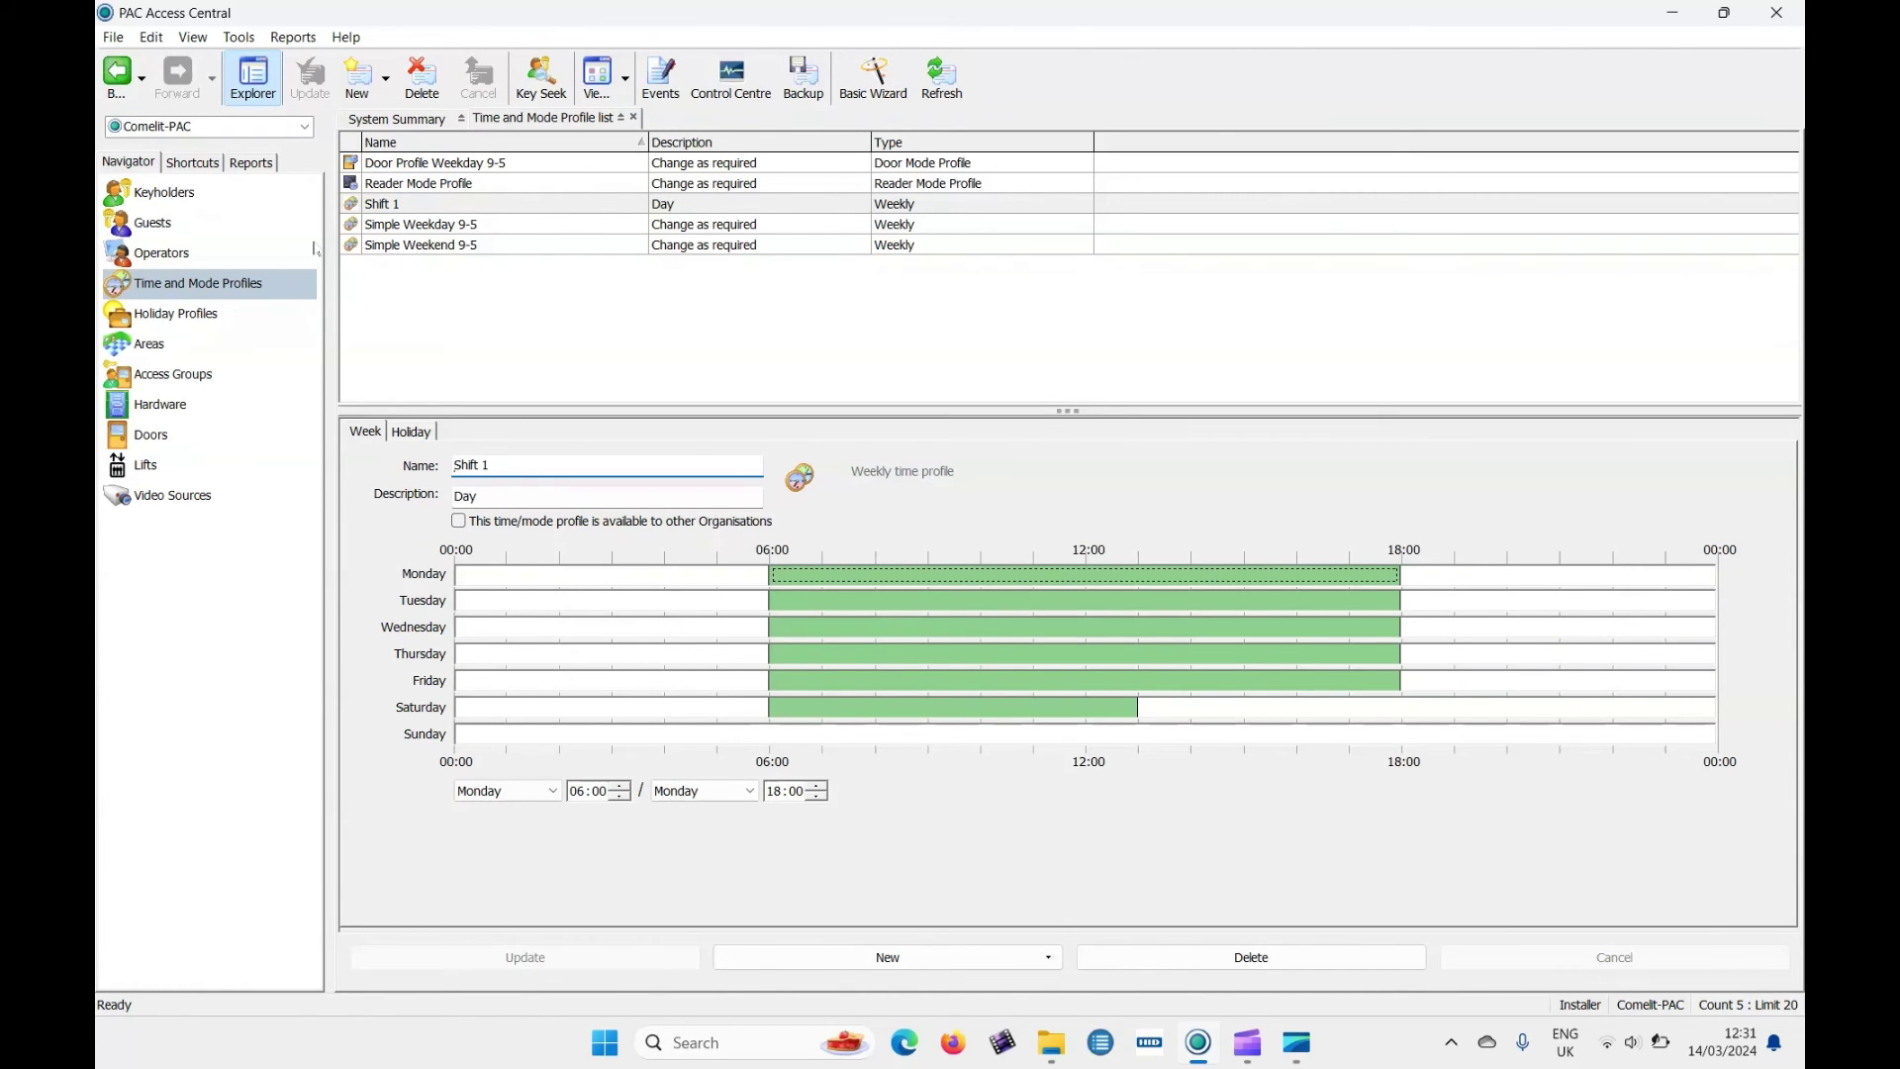
Start a new access group named Shift 1 with the description day.
{"action": "left_click", "coordinate": [184, 373]}
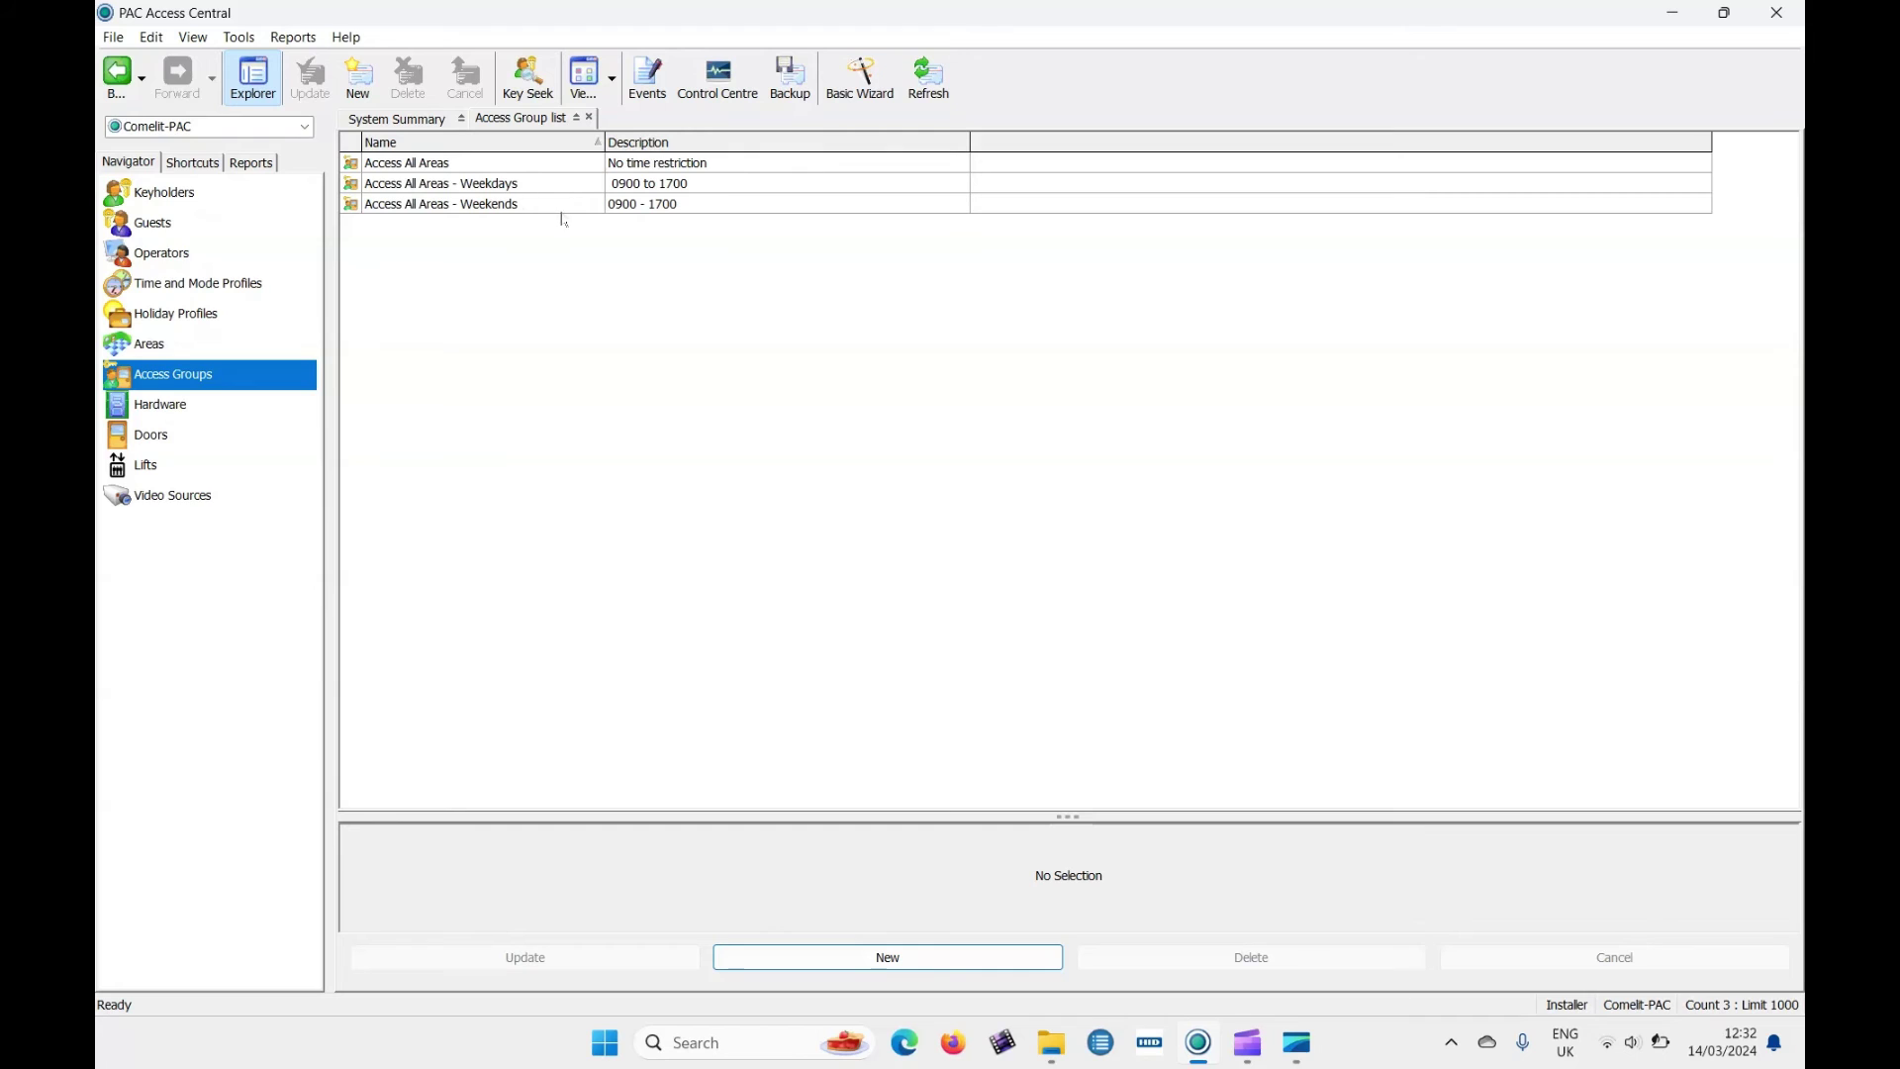
{"action": "left_click", "coordinate": [359, 84]}
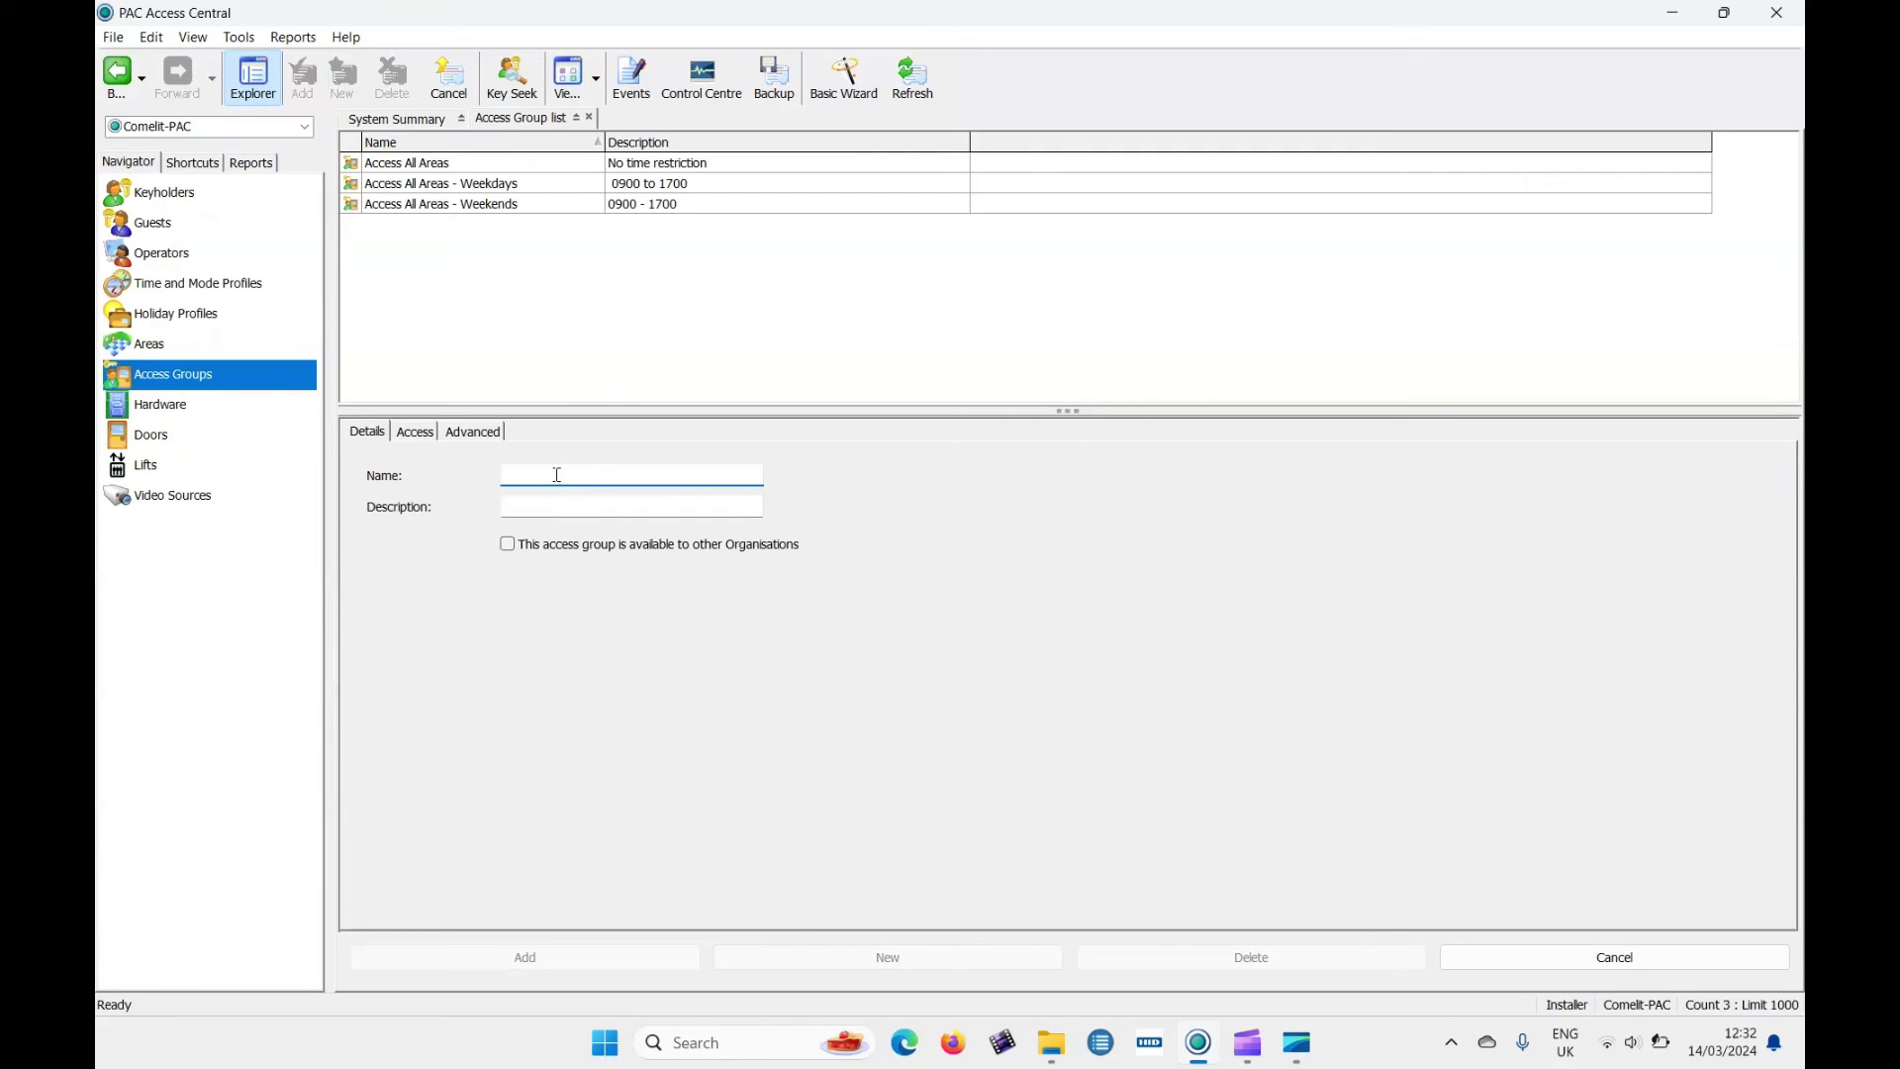
{"action": "type", "text": "Shi"}
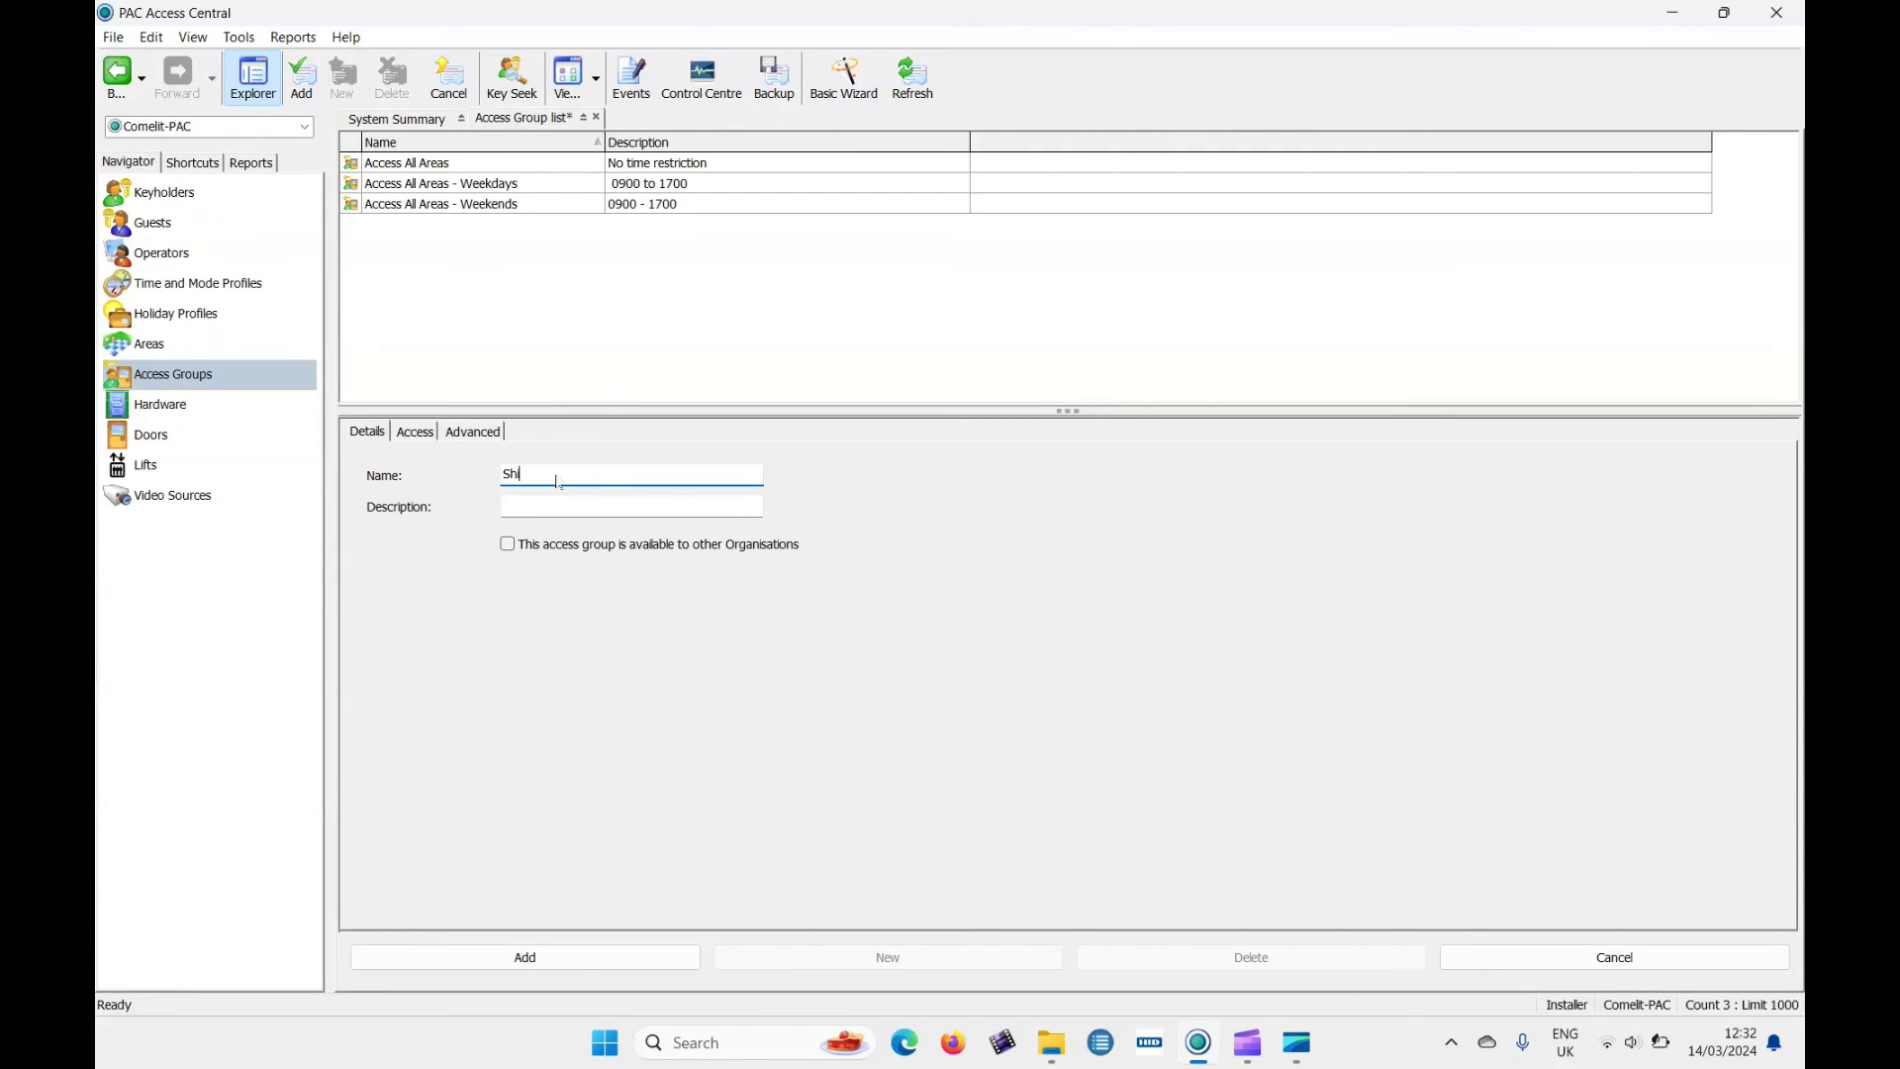
{"action": "type", "text": "ft 1"}
{"action": "left_click", "coordinate": [537, 510]}
{"action": "type", "text": "day"}
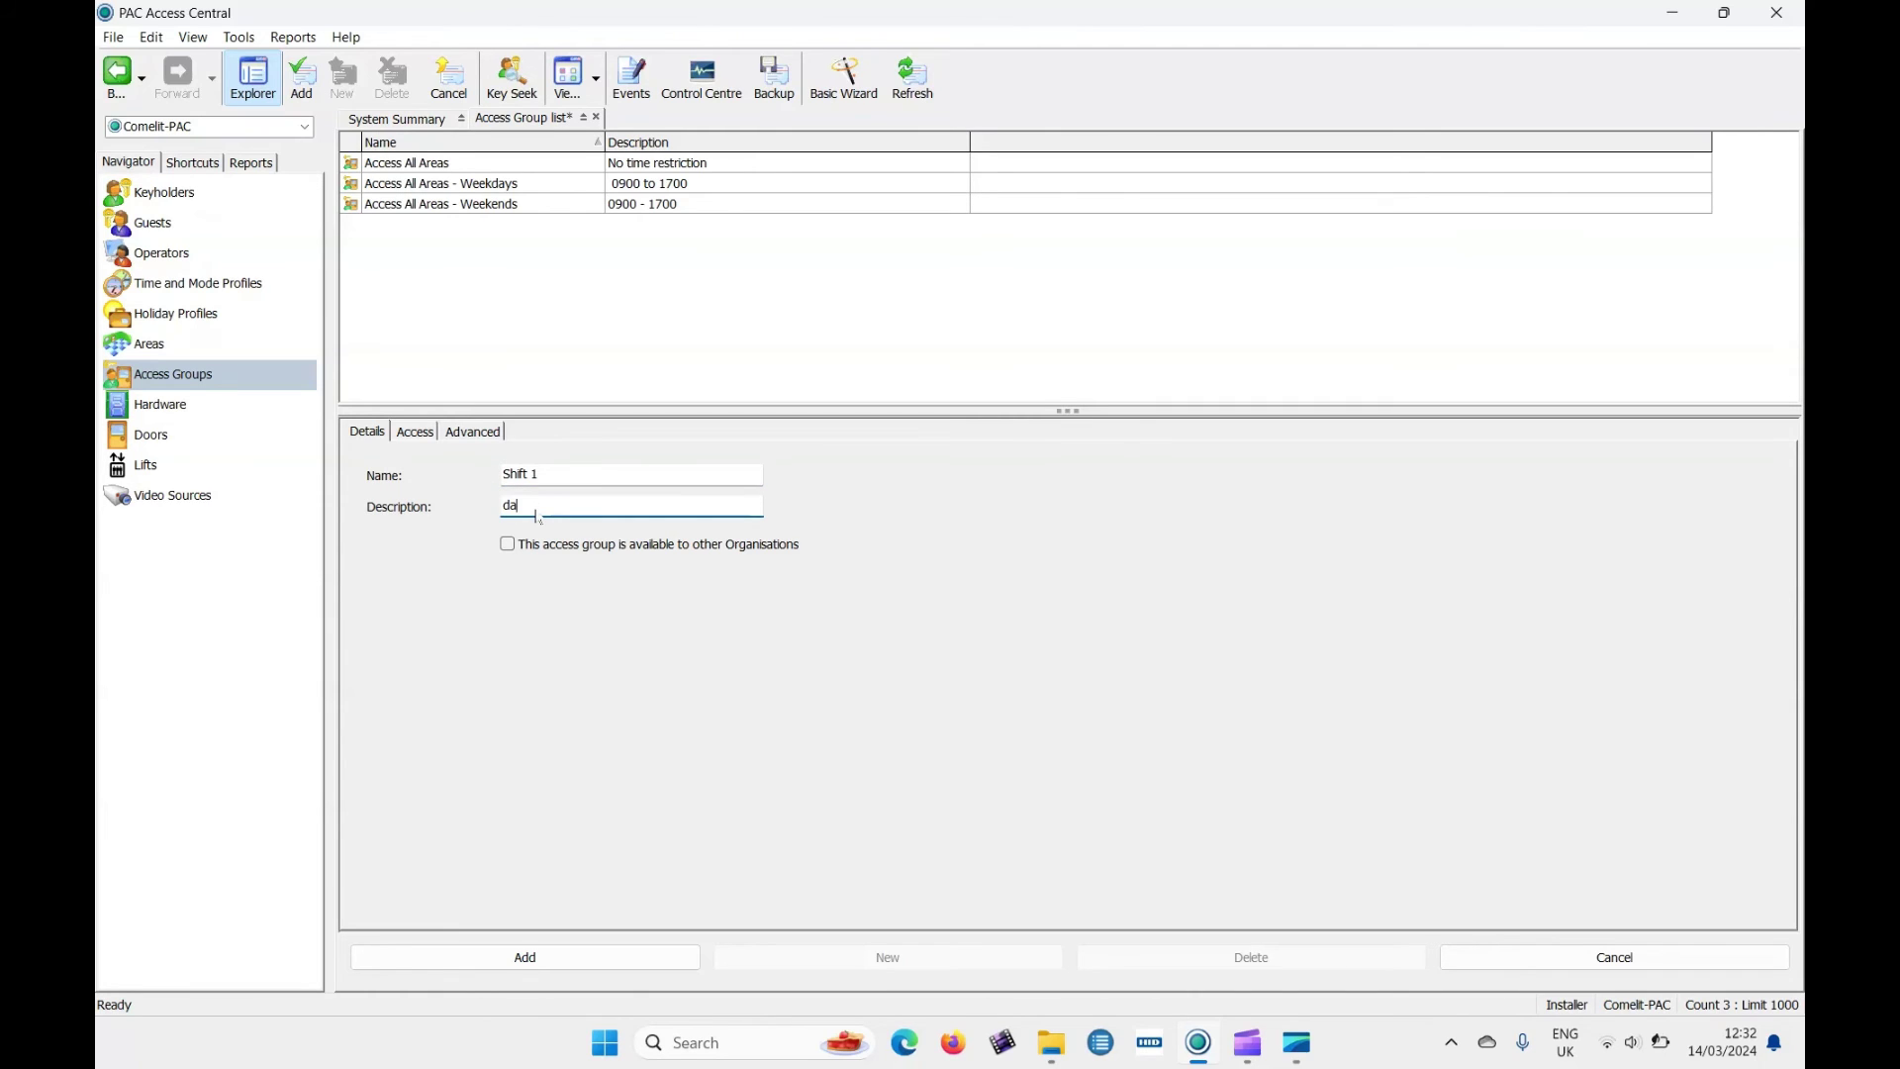
Set Profile 1 to the Shift 1 time profile, grant Outside access, and save the group.
{"action": "left_click", "coordinate": [416, 432]}
{"action": "left_click", "coordinate": [396, 473]}
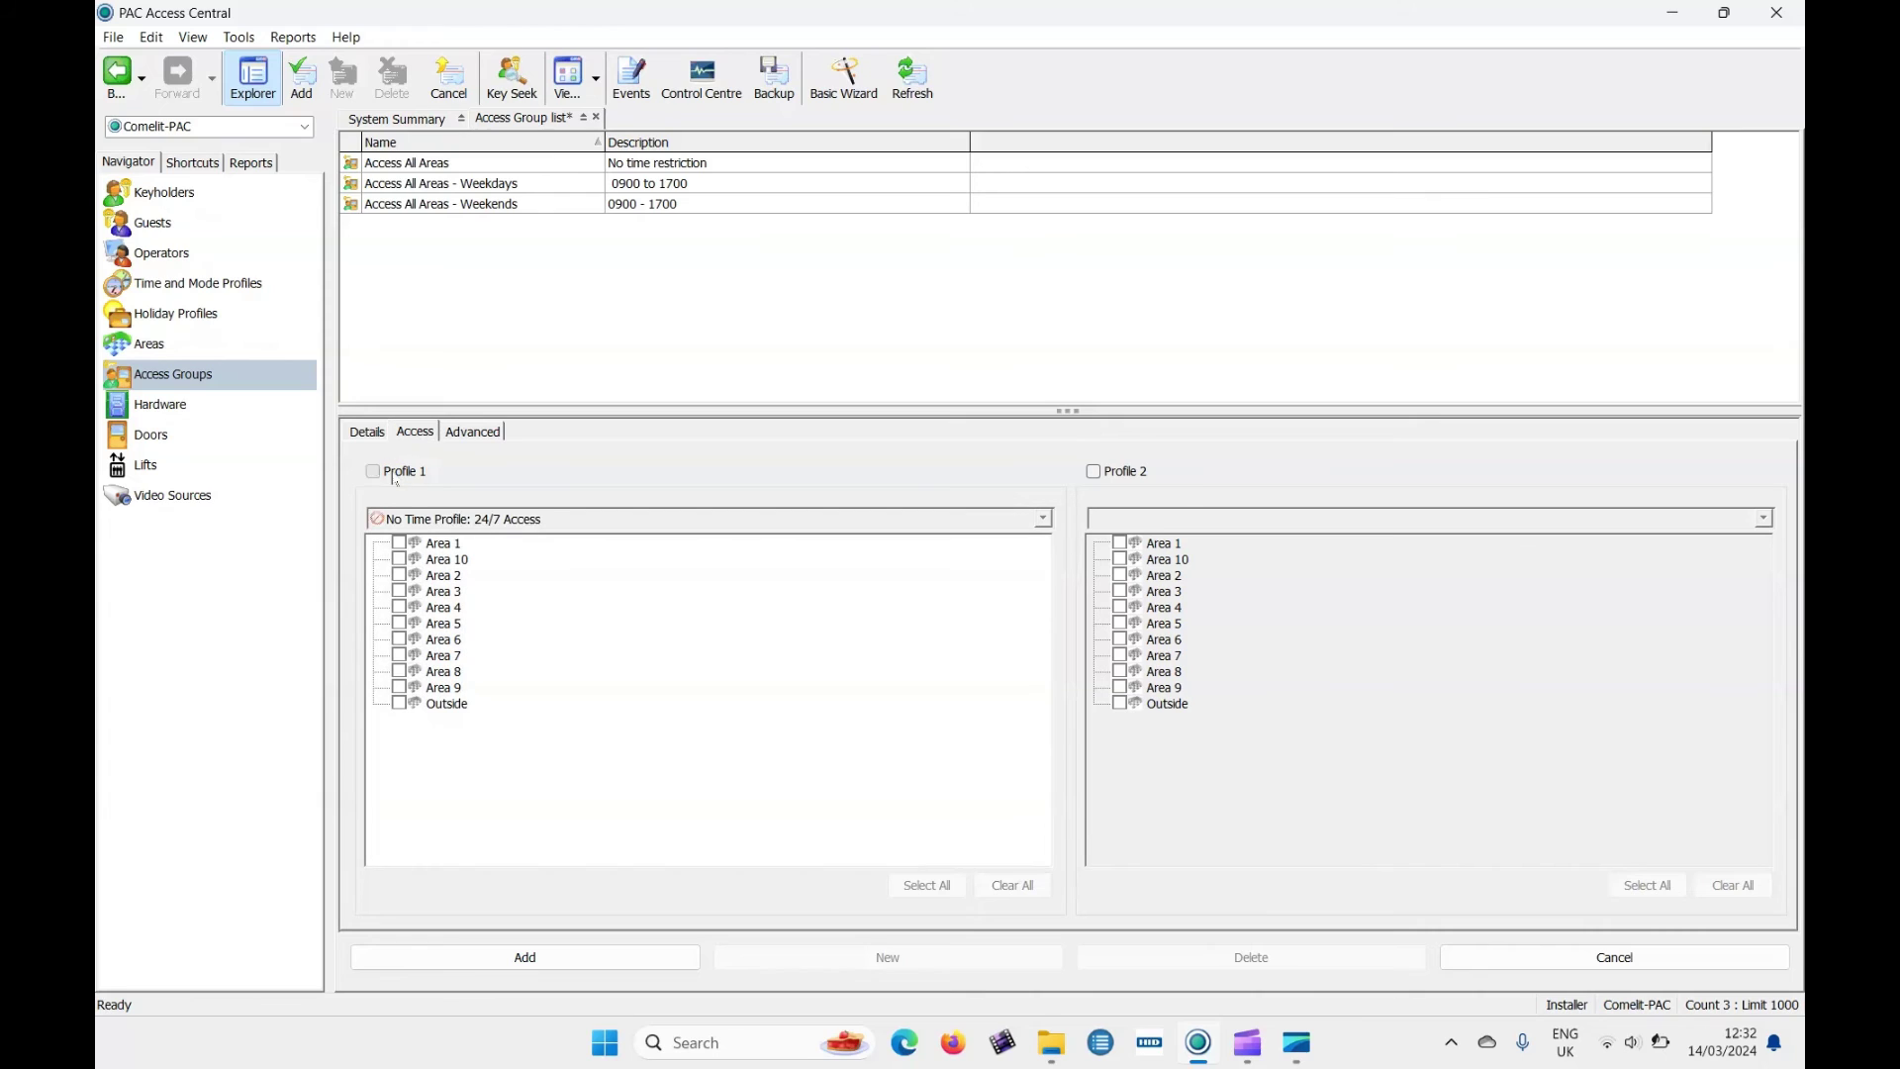
{"action": "left_click", "coordinate": [428, 519]}
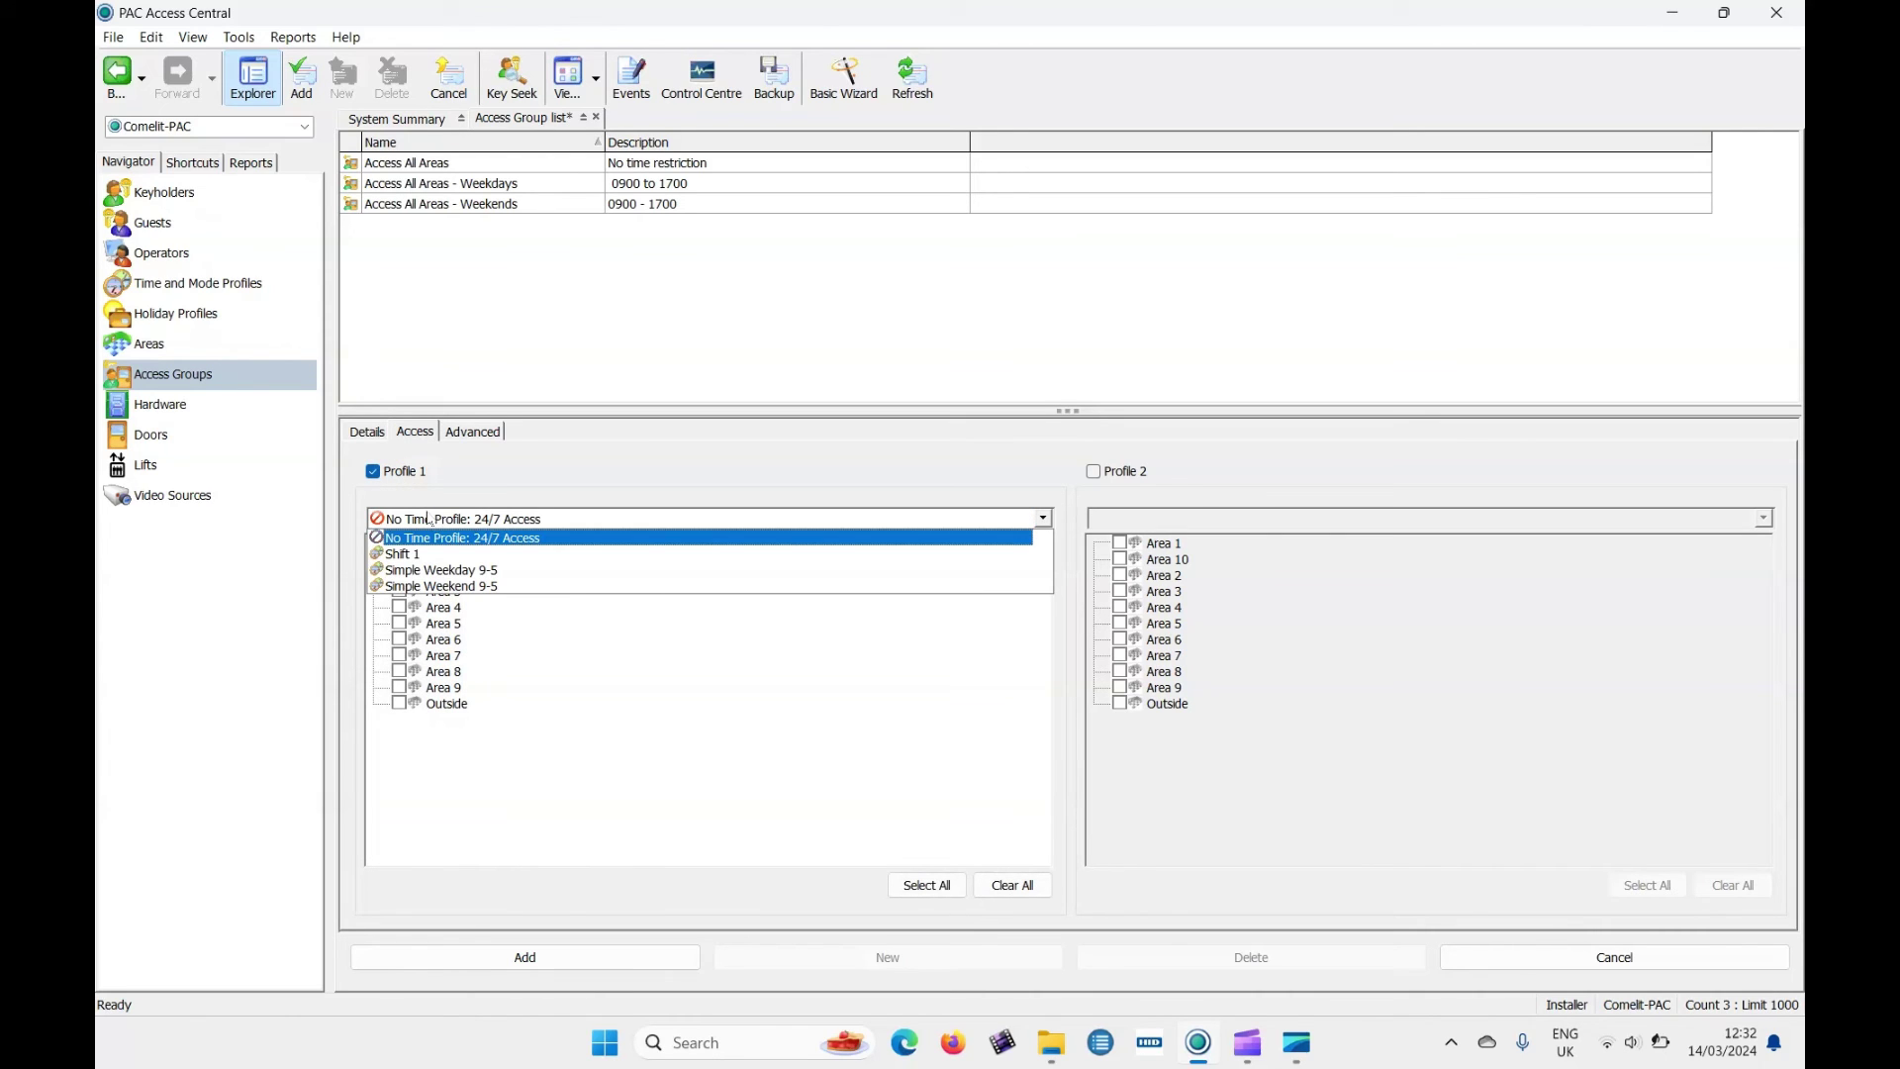
{"action": "left_click", "coordinate": [437, 554]}
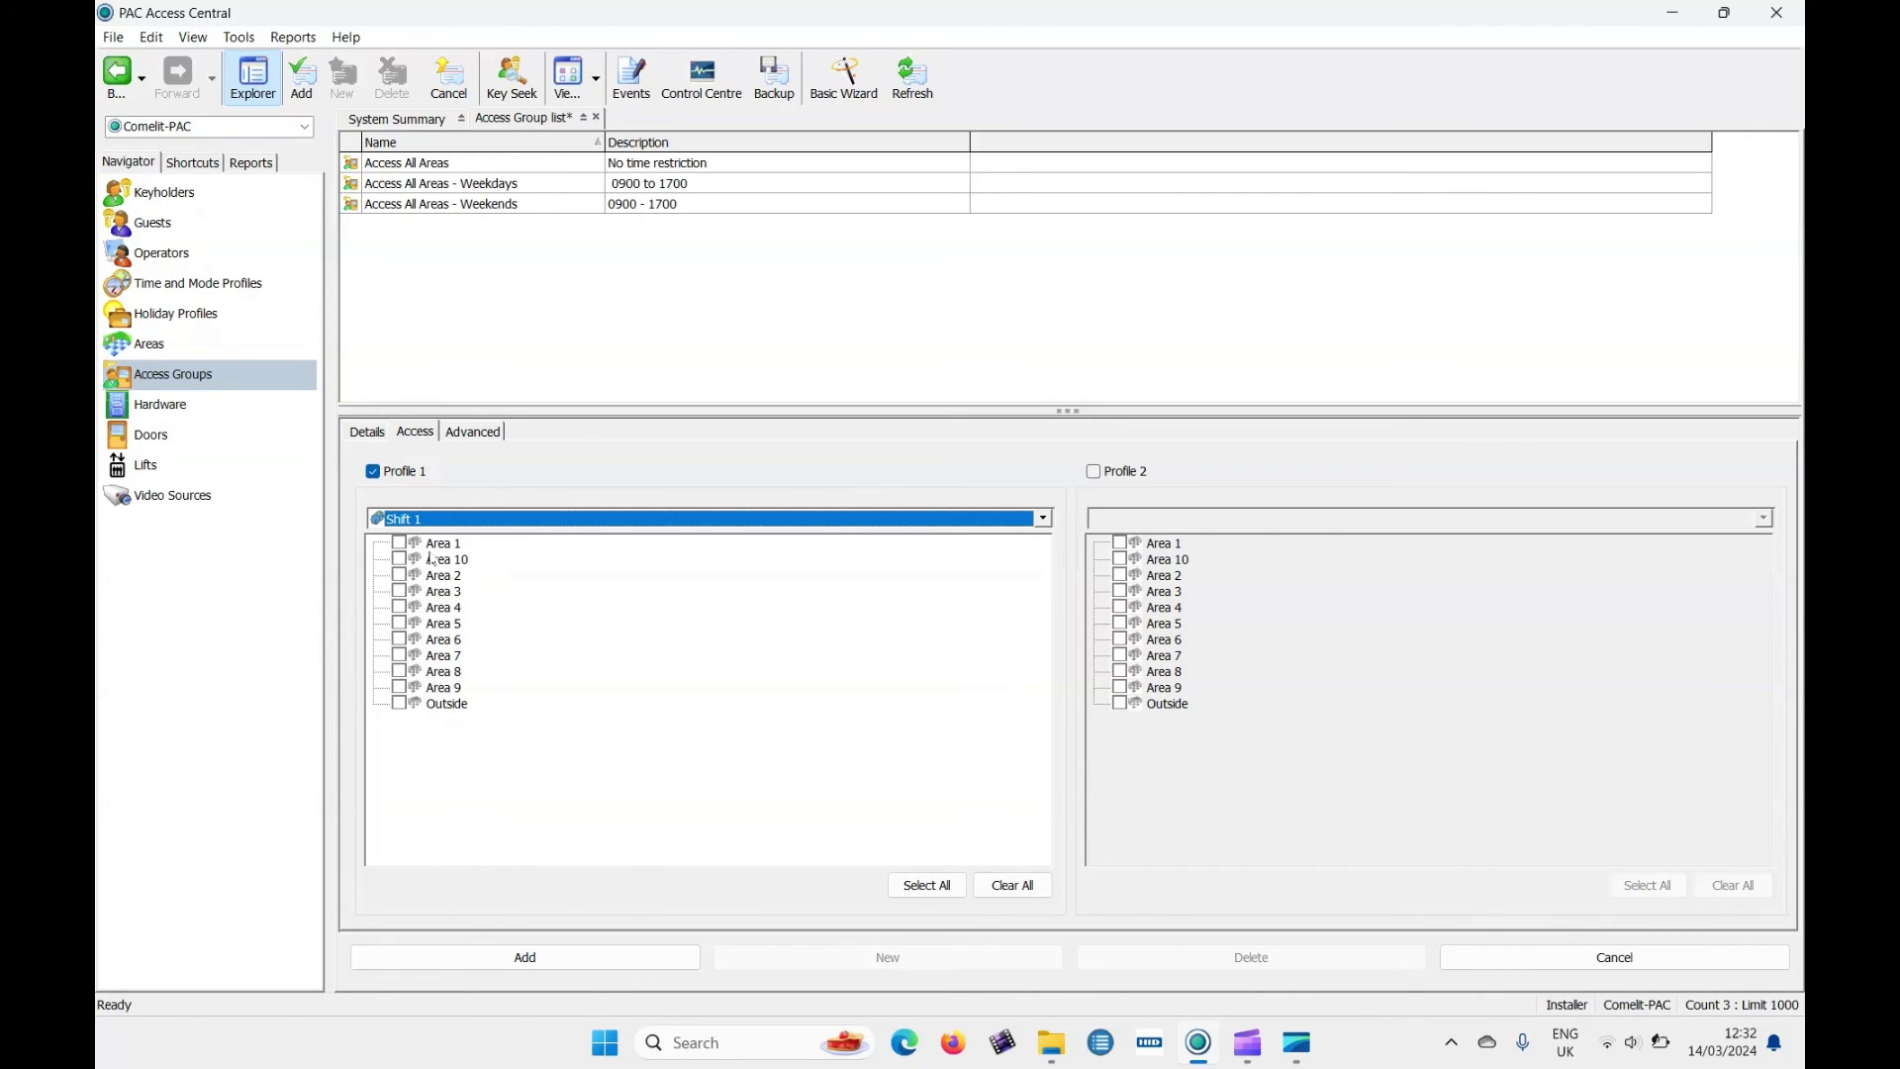
{"action": "left_click", "coordinate": [401, 705]}
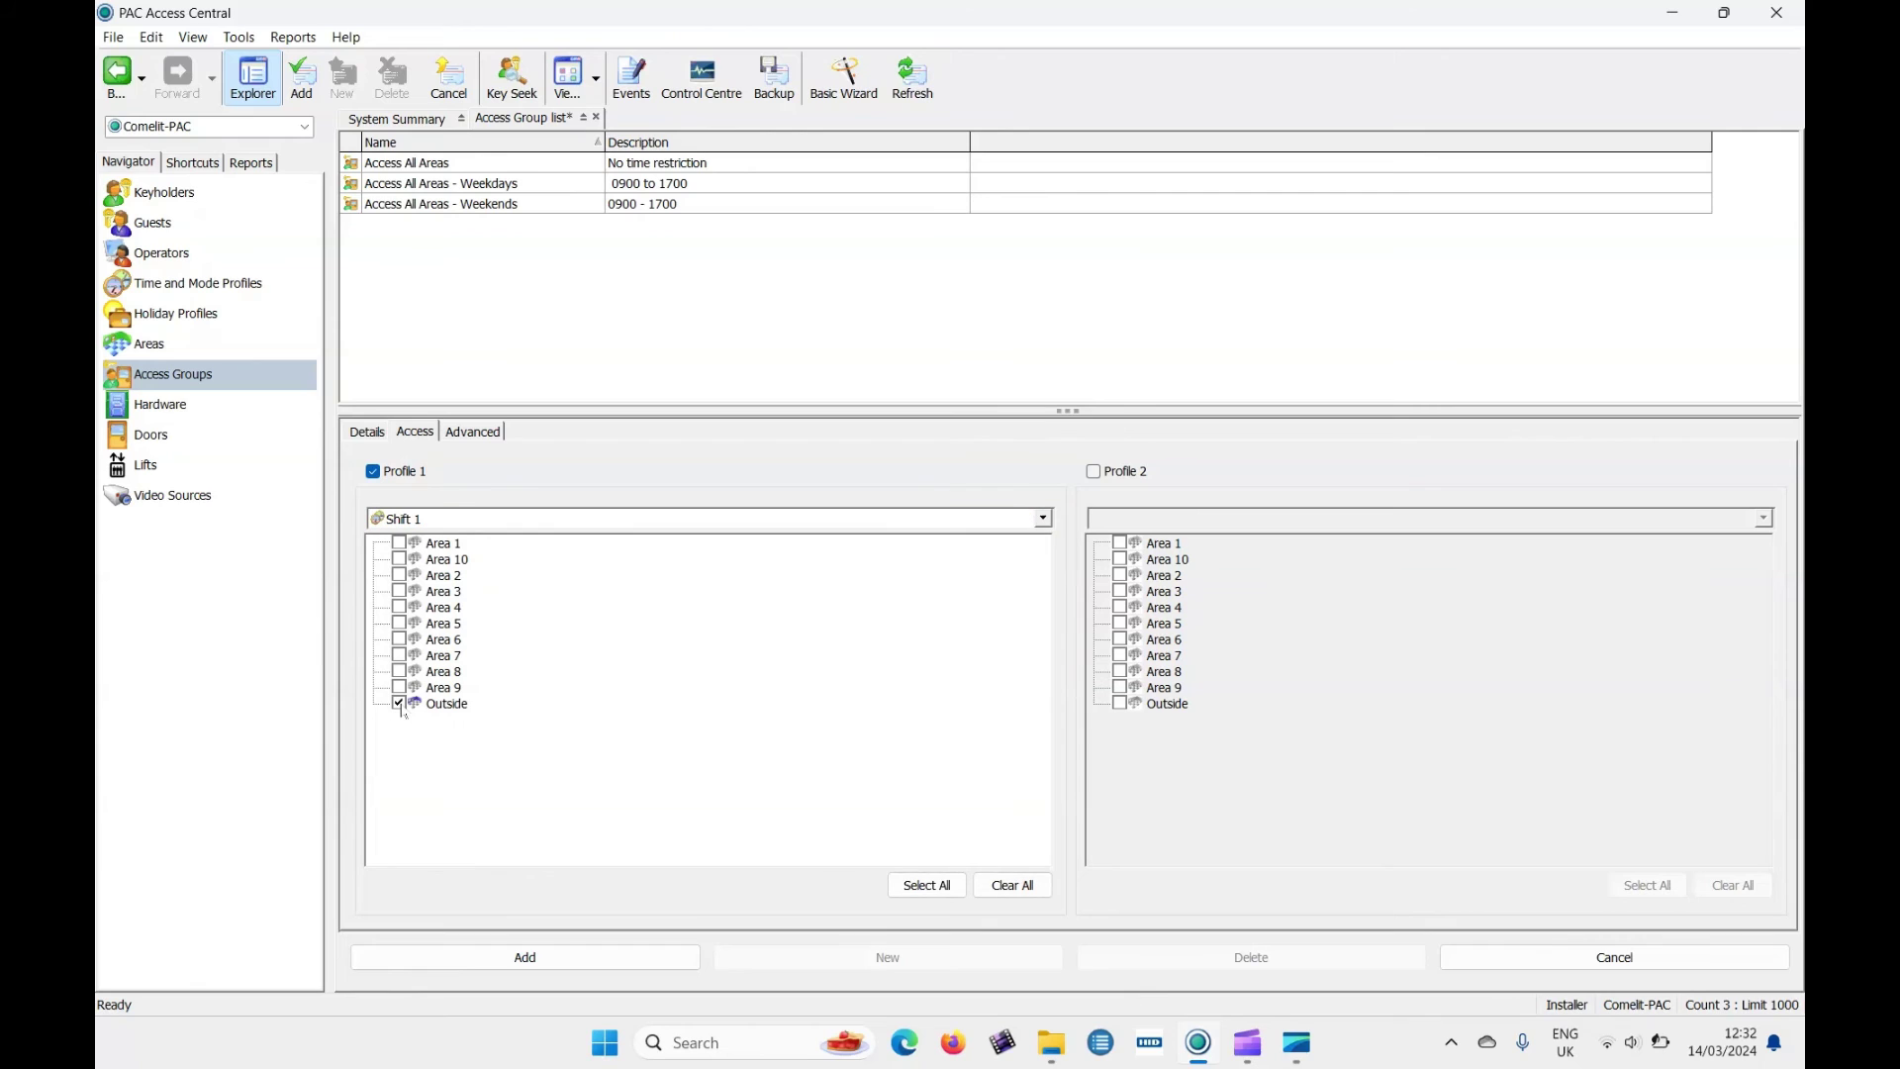
{"action": "left_click", "coordinate": [585, 957]}
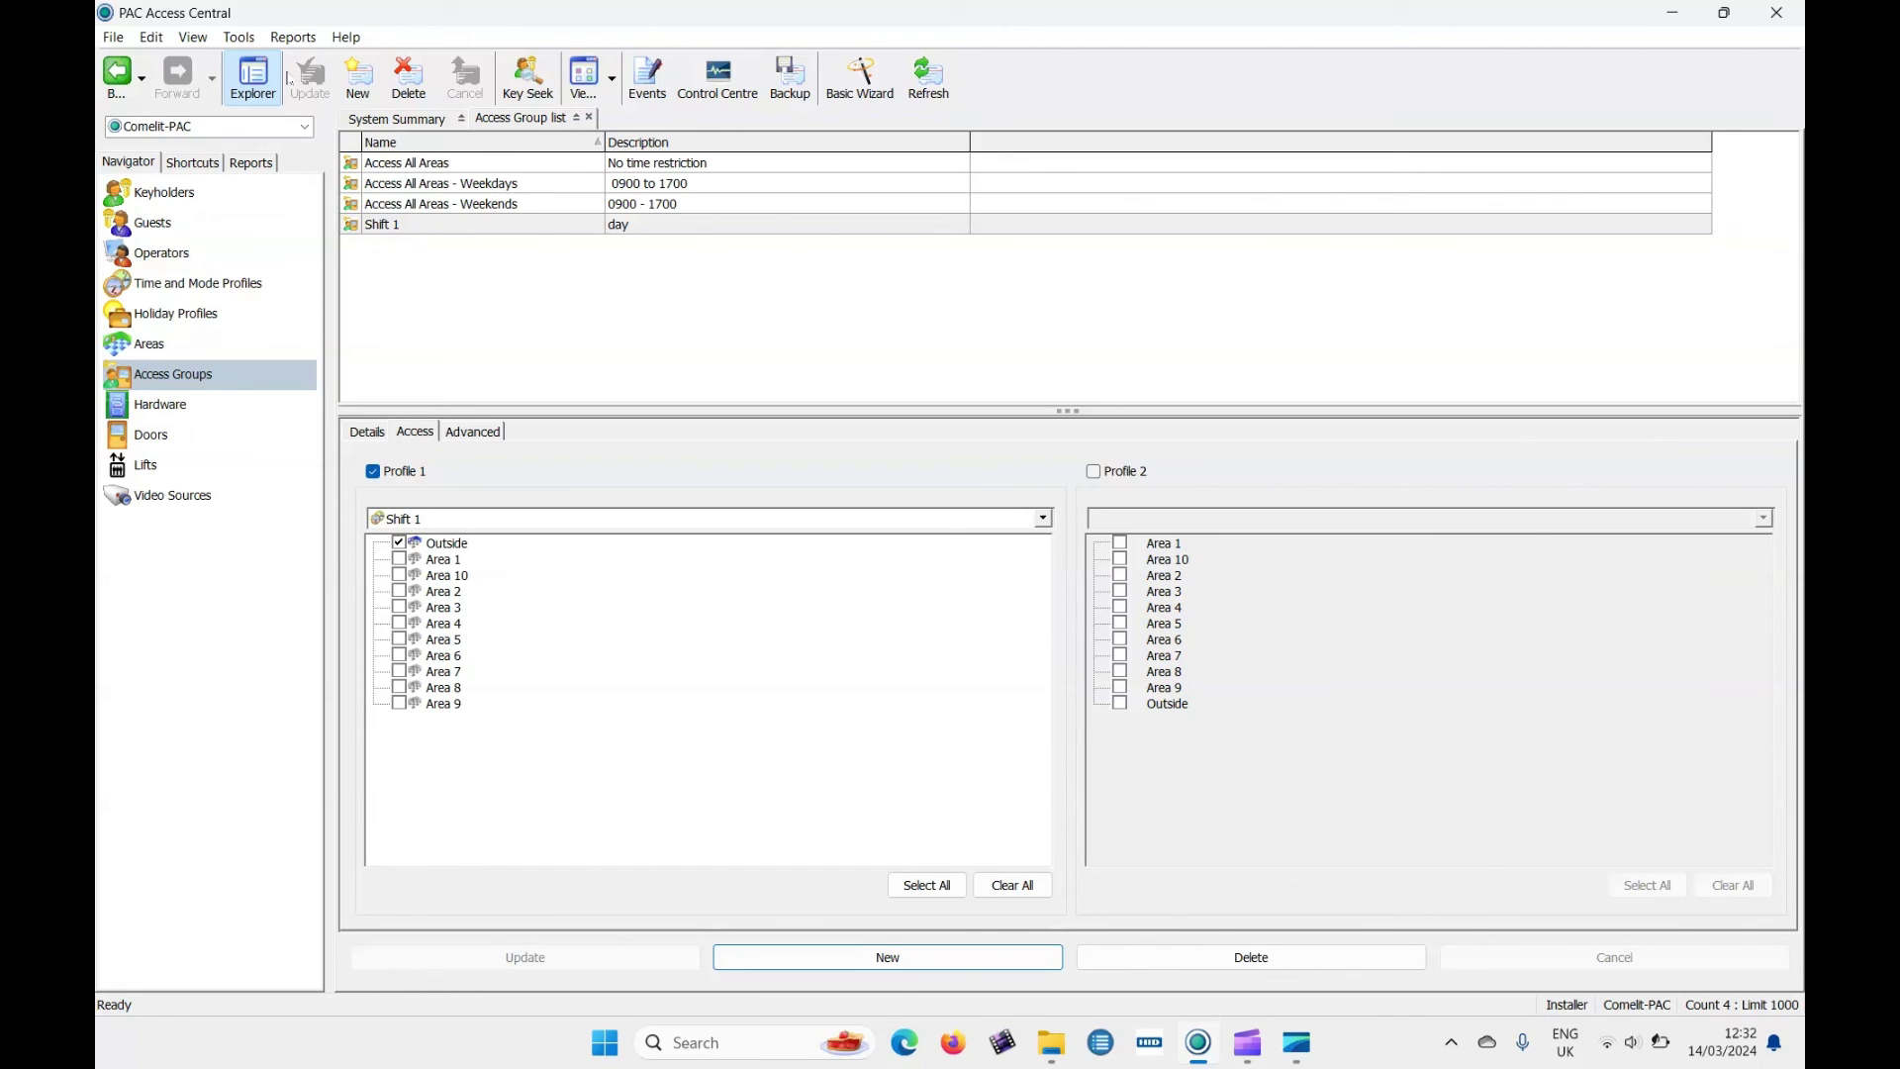
Set the admin desktop reader's communication port to COM3 and confirm it reads a test card.
{"action": "left_click", "coordinate": [238, 37]}
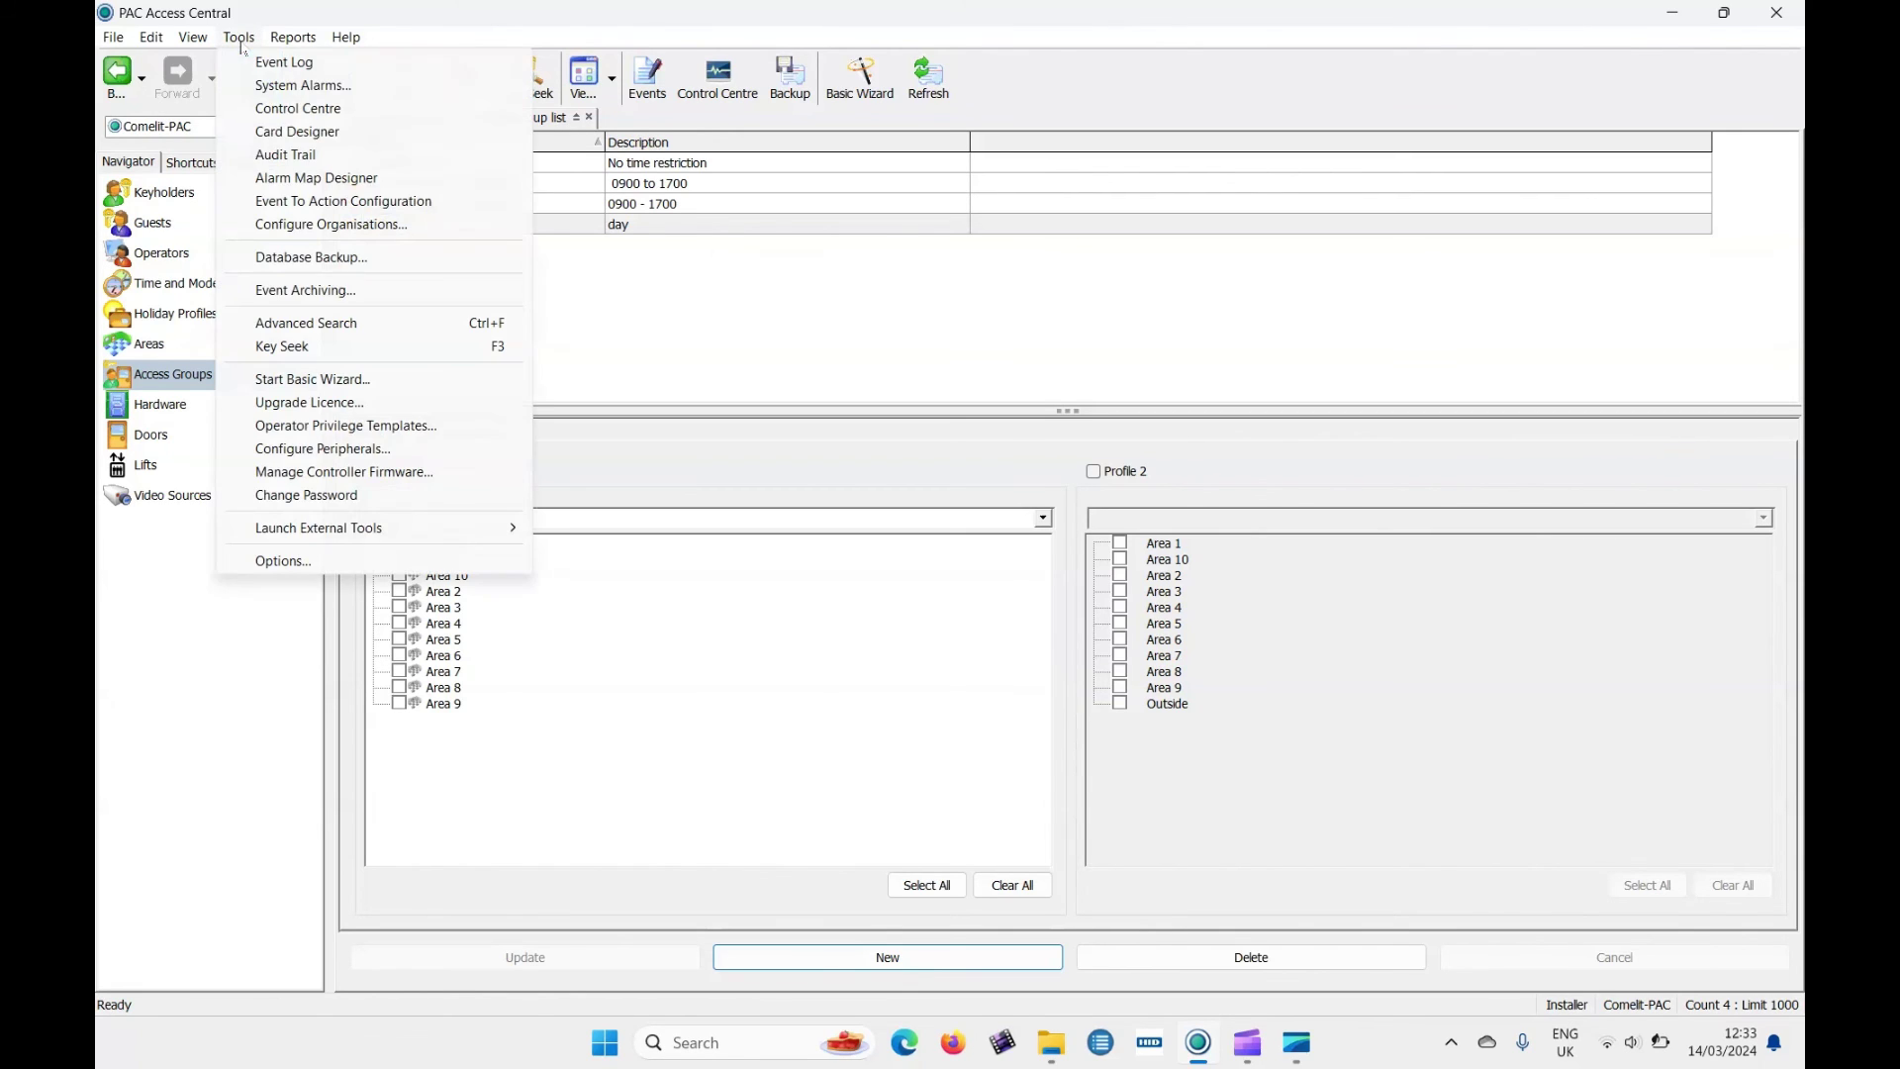
{"action": "left_click", "coordinate": [425, 453]}
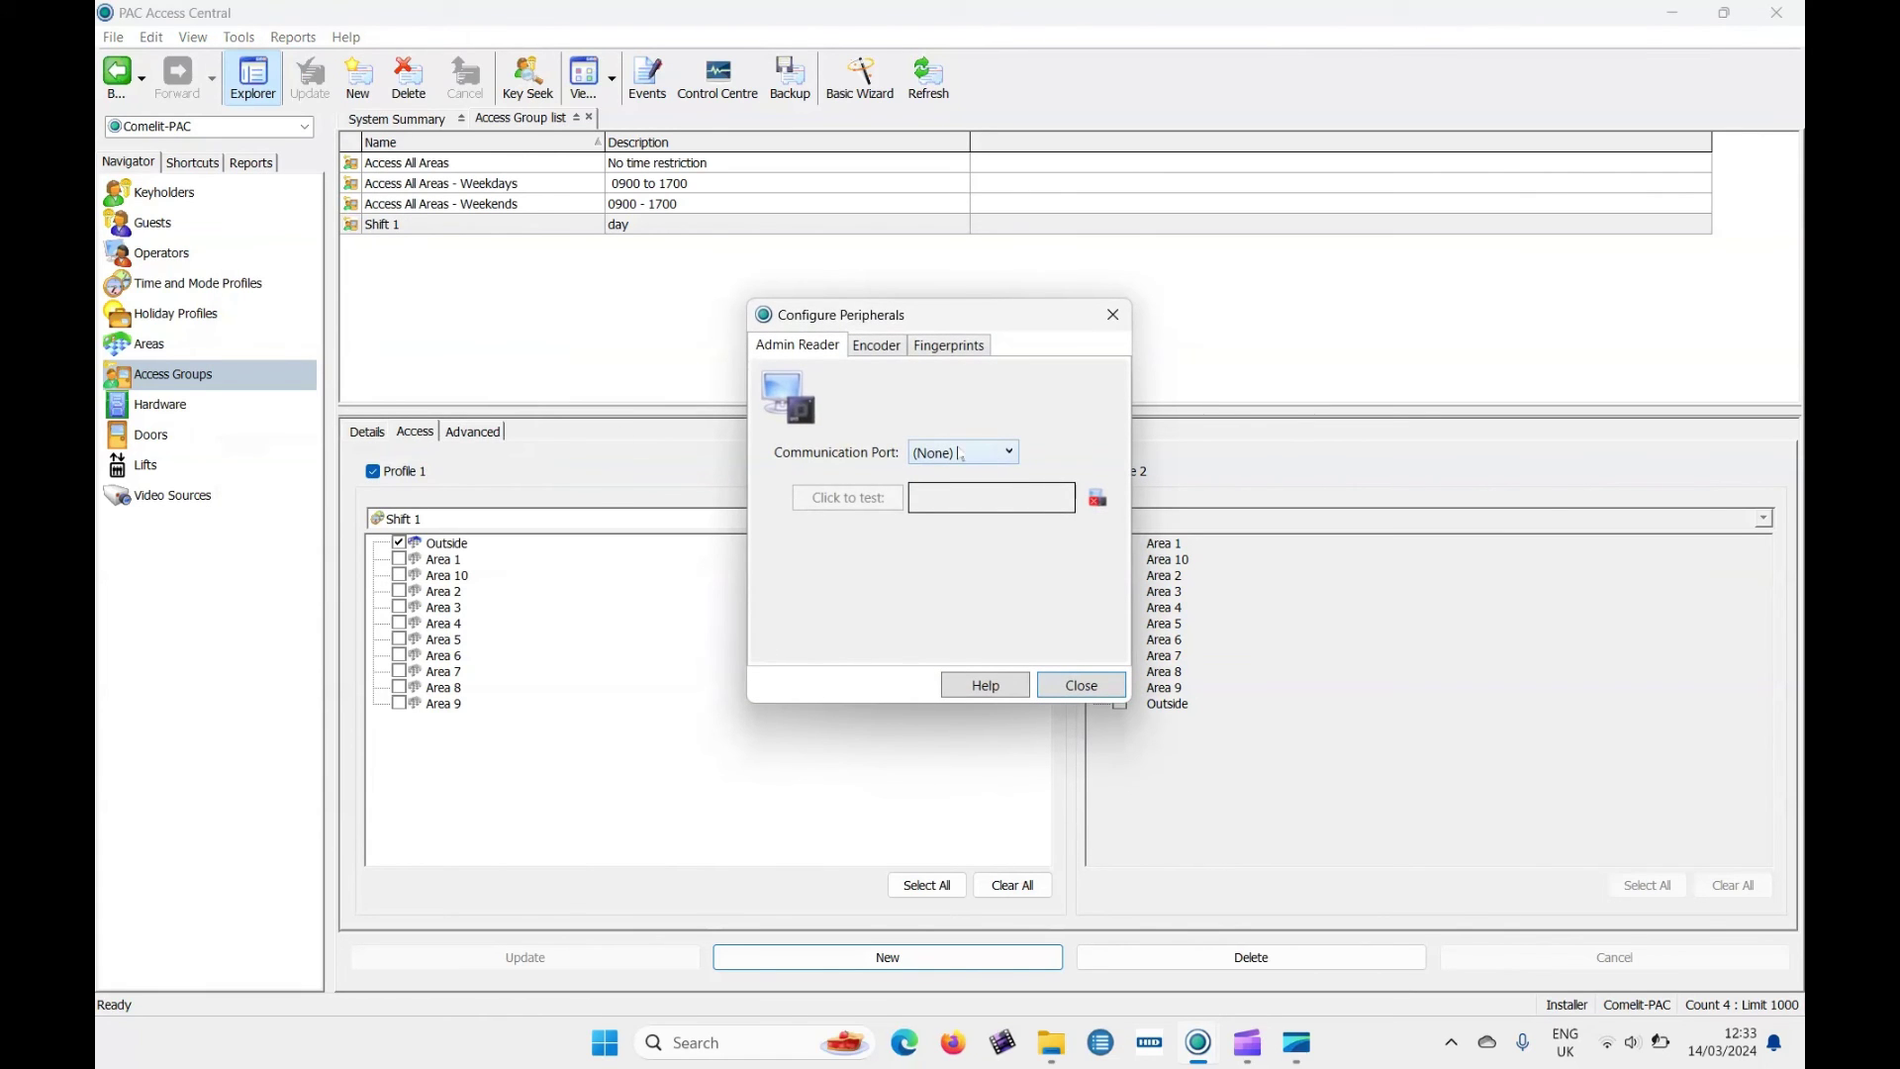
{"action": "left_click", "coordinate": [960, 453]}
{"action": "left_click", "coordinate": [962, 505]}
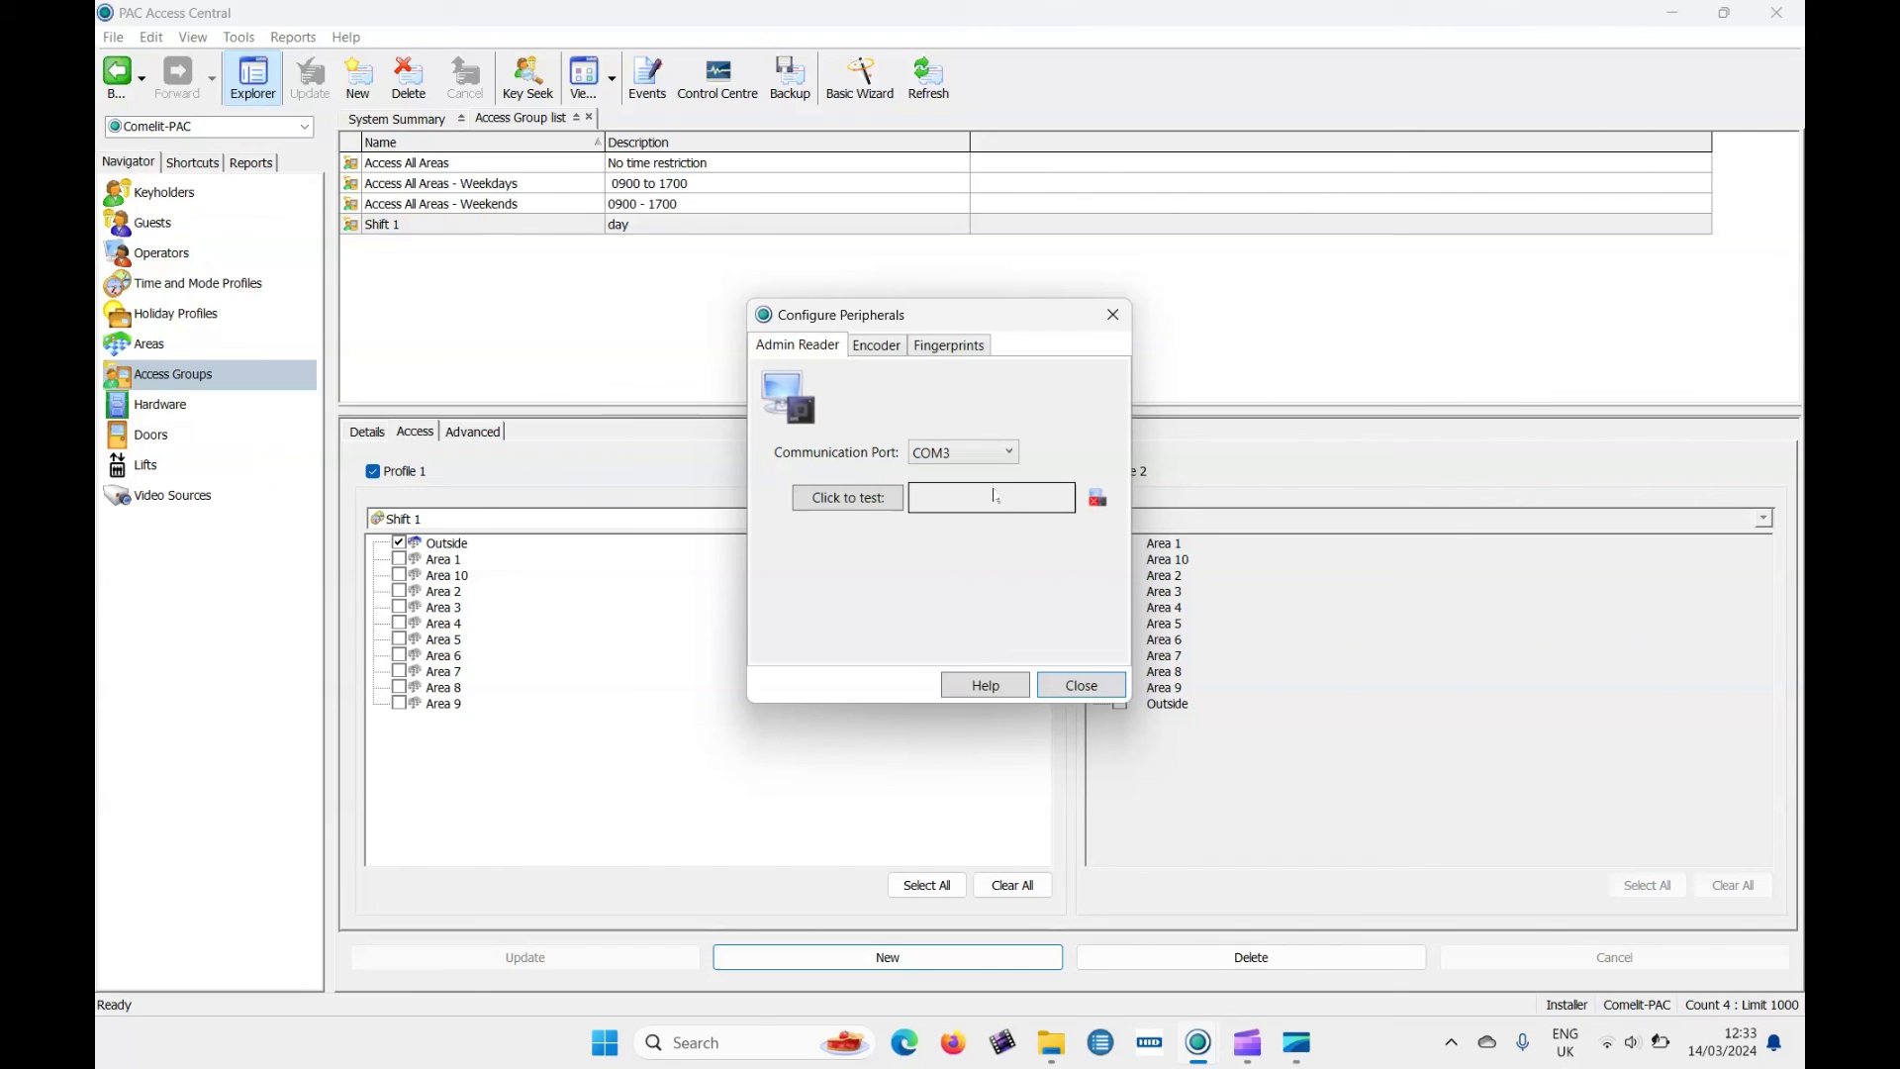
{"action": "left_click", "coordinate": [856, 497]}
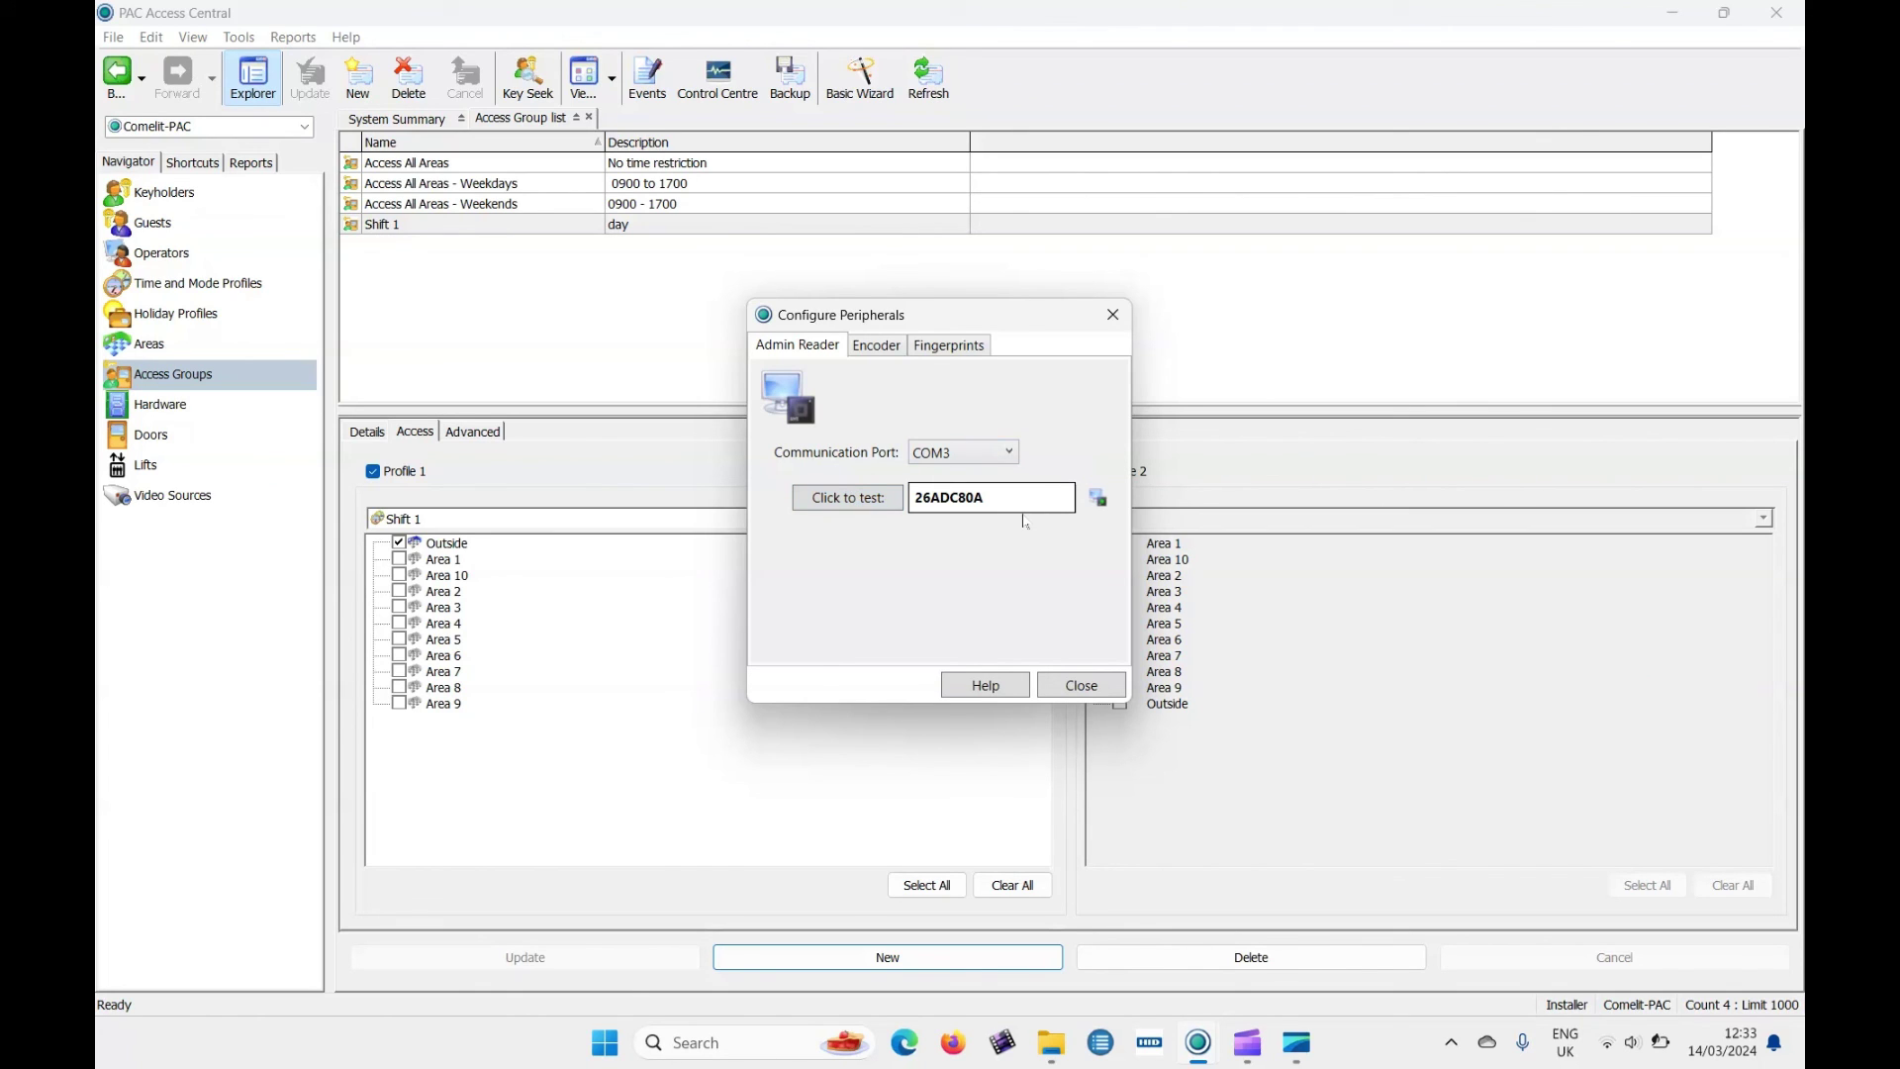
{"action": "left_click", "coordinate": [1082, 687]}
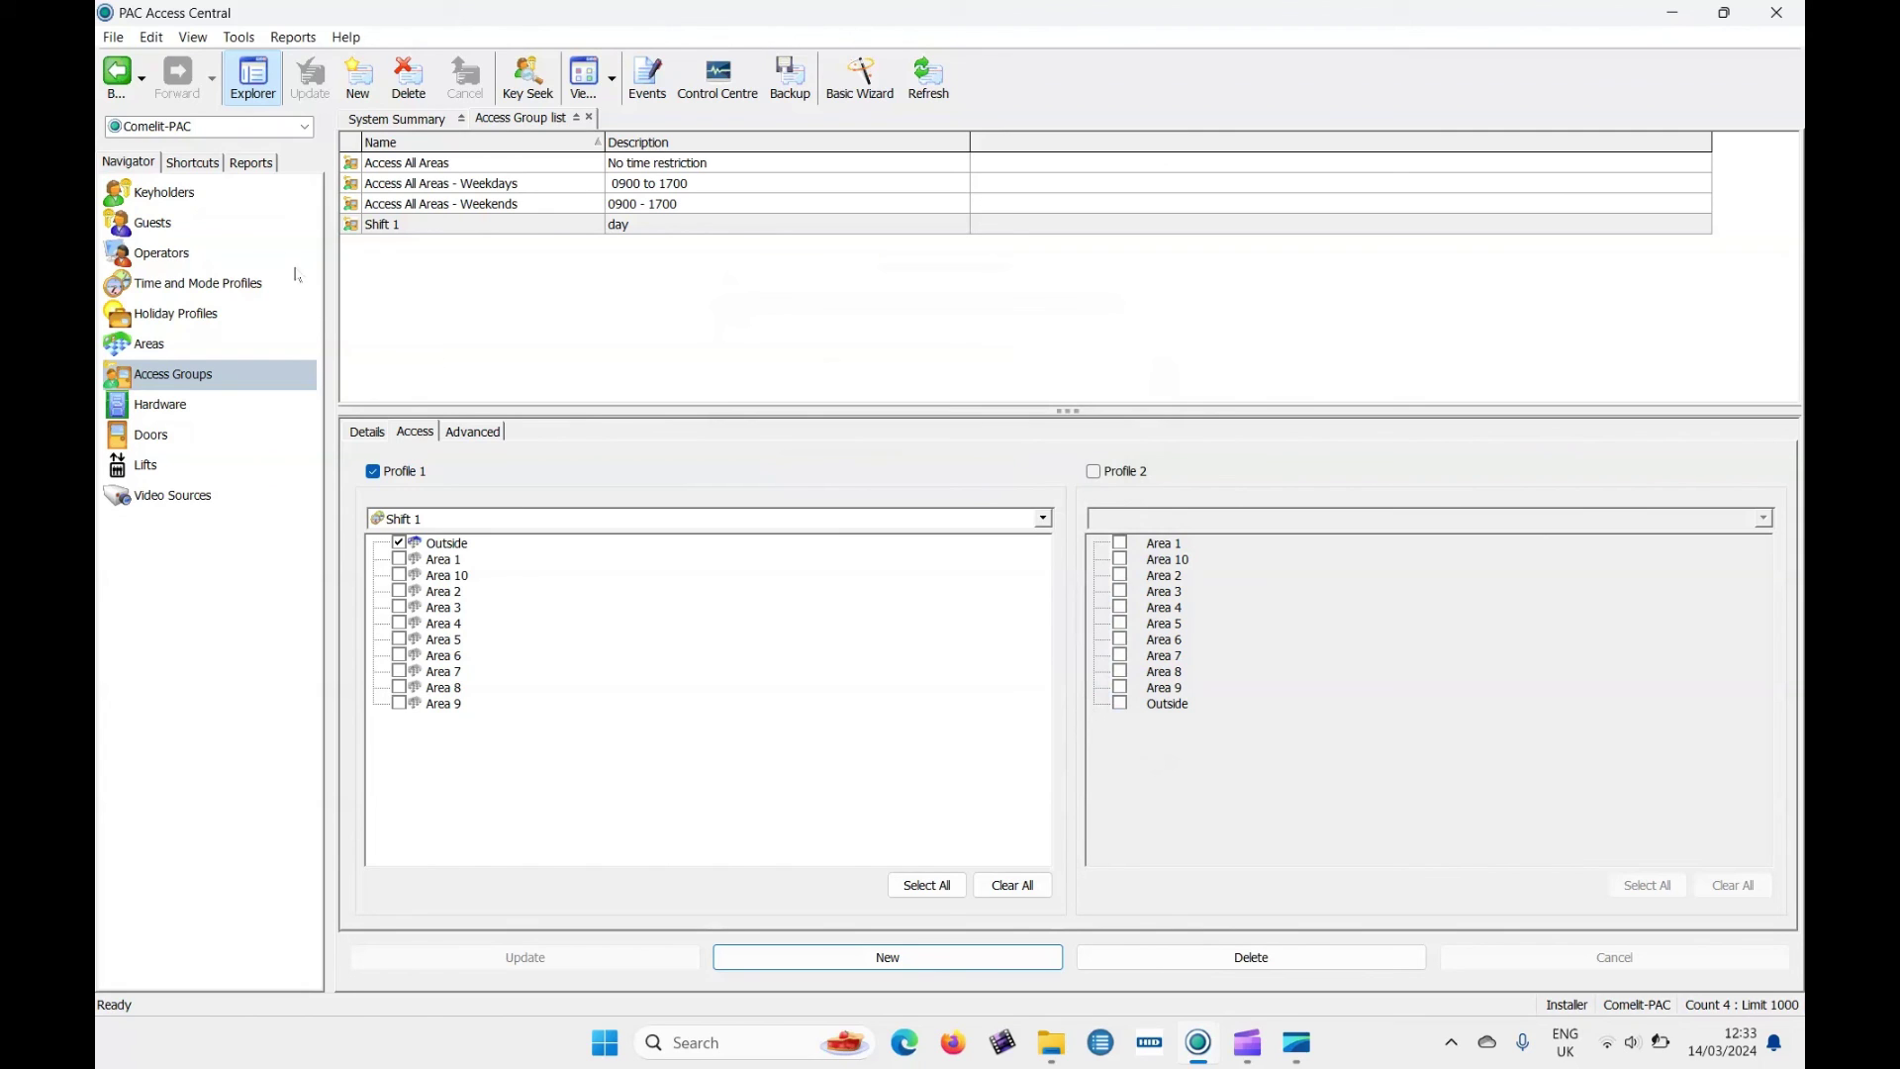
{"action": "left_click", "coordinate": [203, 196]}
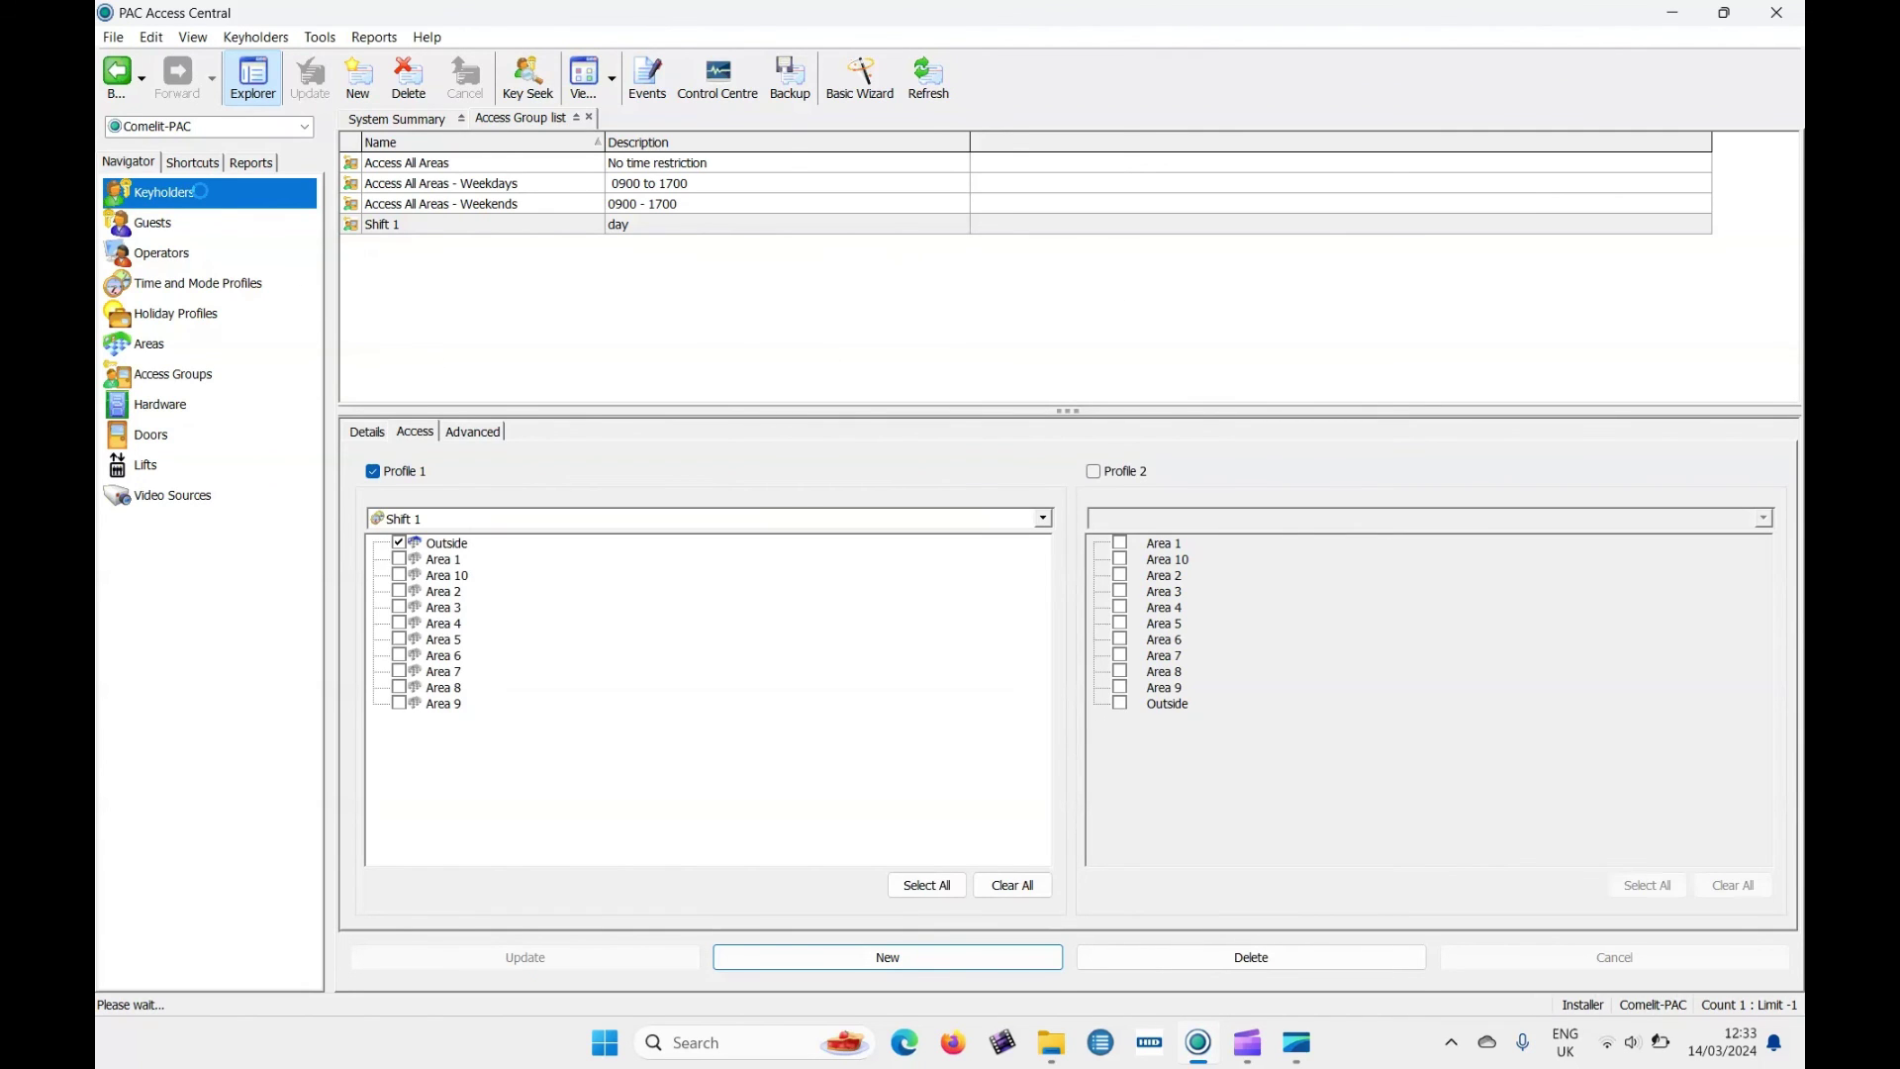
Start a new keyholder record and enter the keyholder's surname and first name.
{"action": "left_click", "coordinate": [357, 77]}
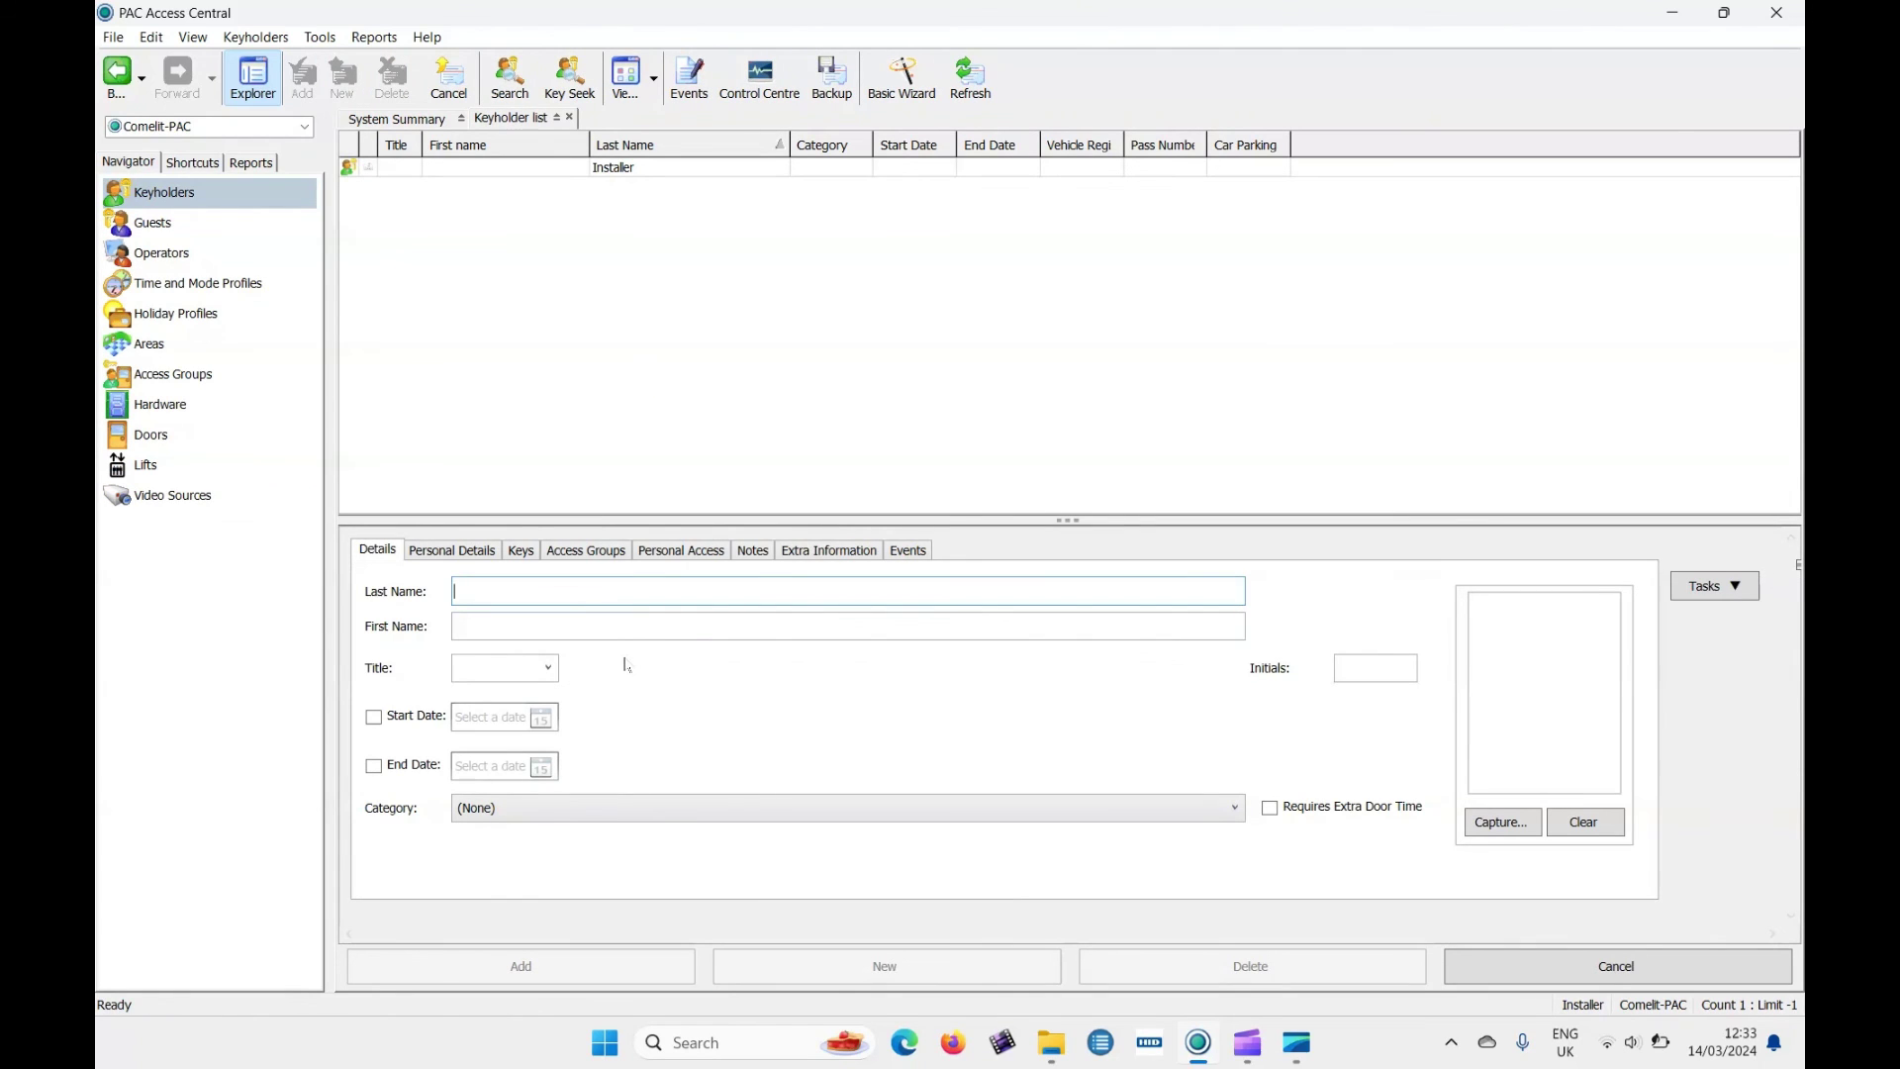
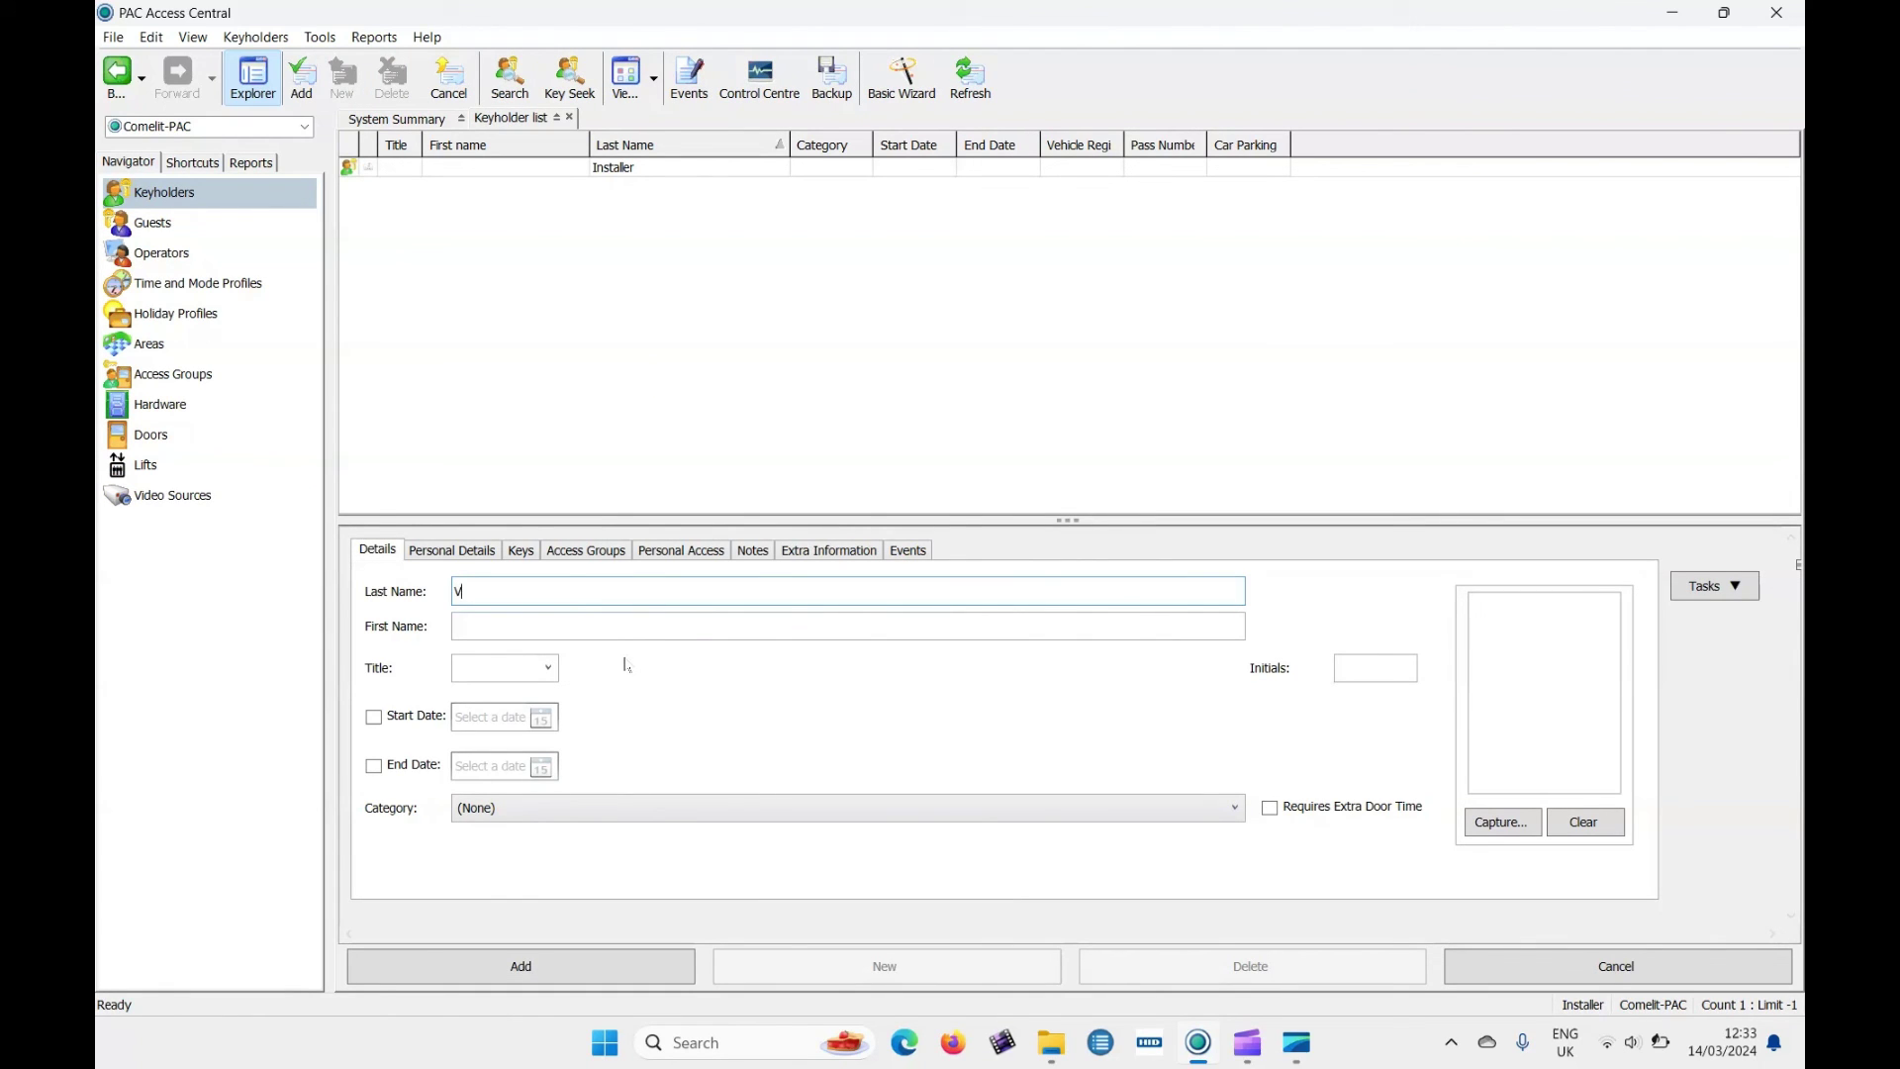
{"action": "key", "text": "Tab"}
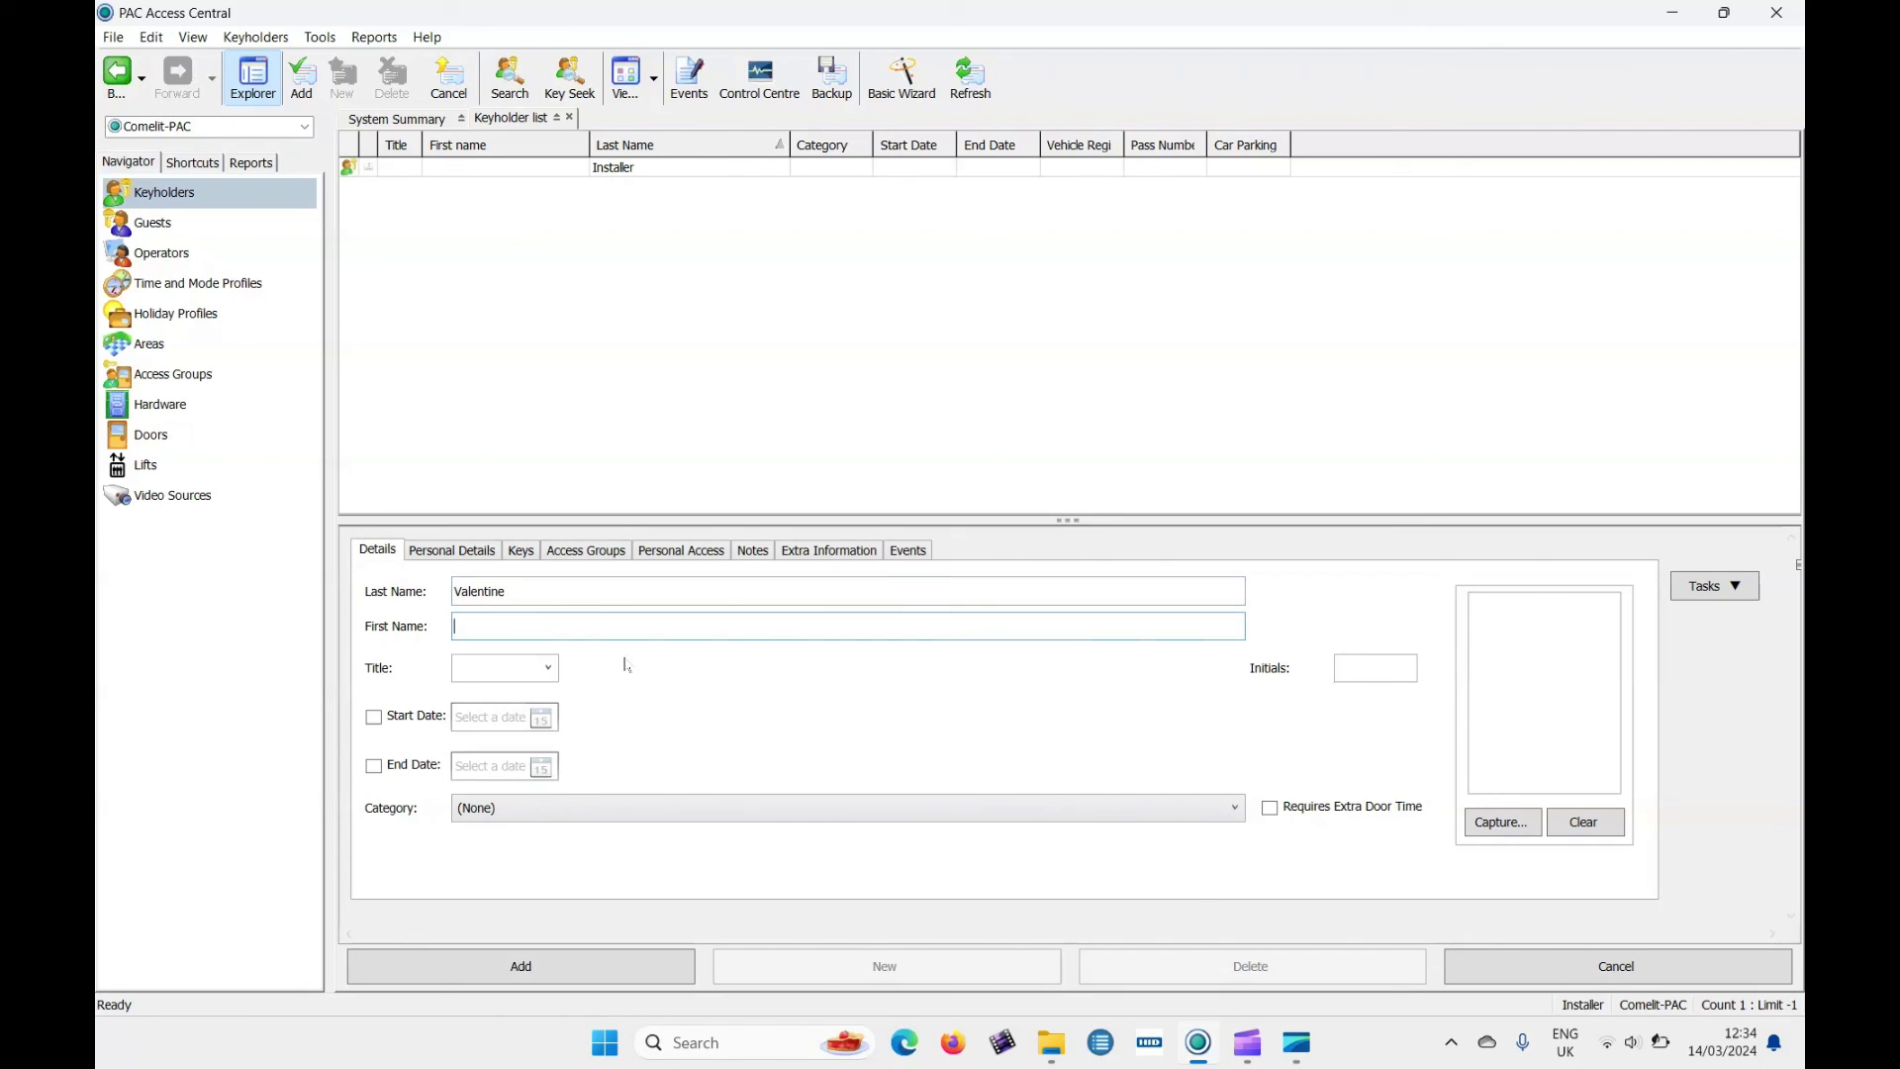
Set the keyholder's title to Mr and category to Staff.
{"action": "left_click", "coordinate": [558, 670]}
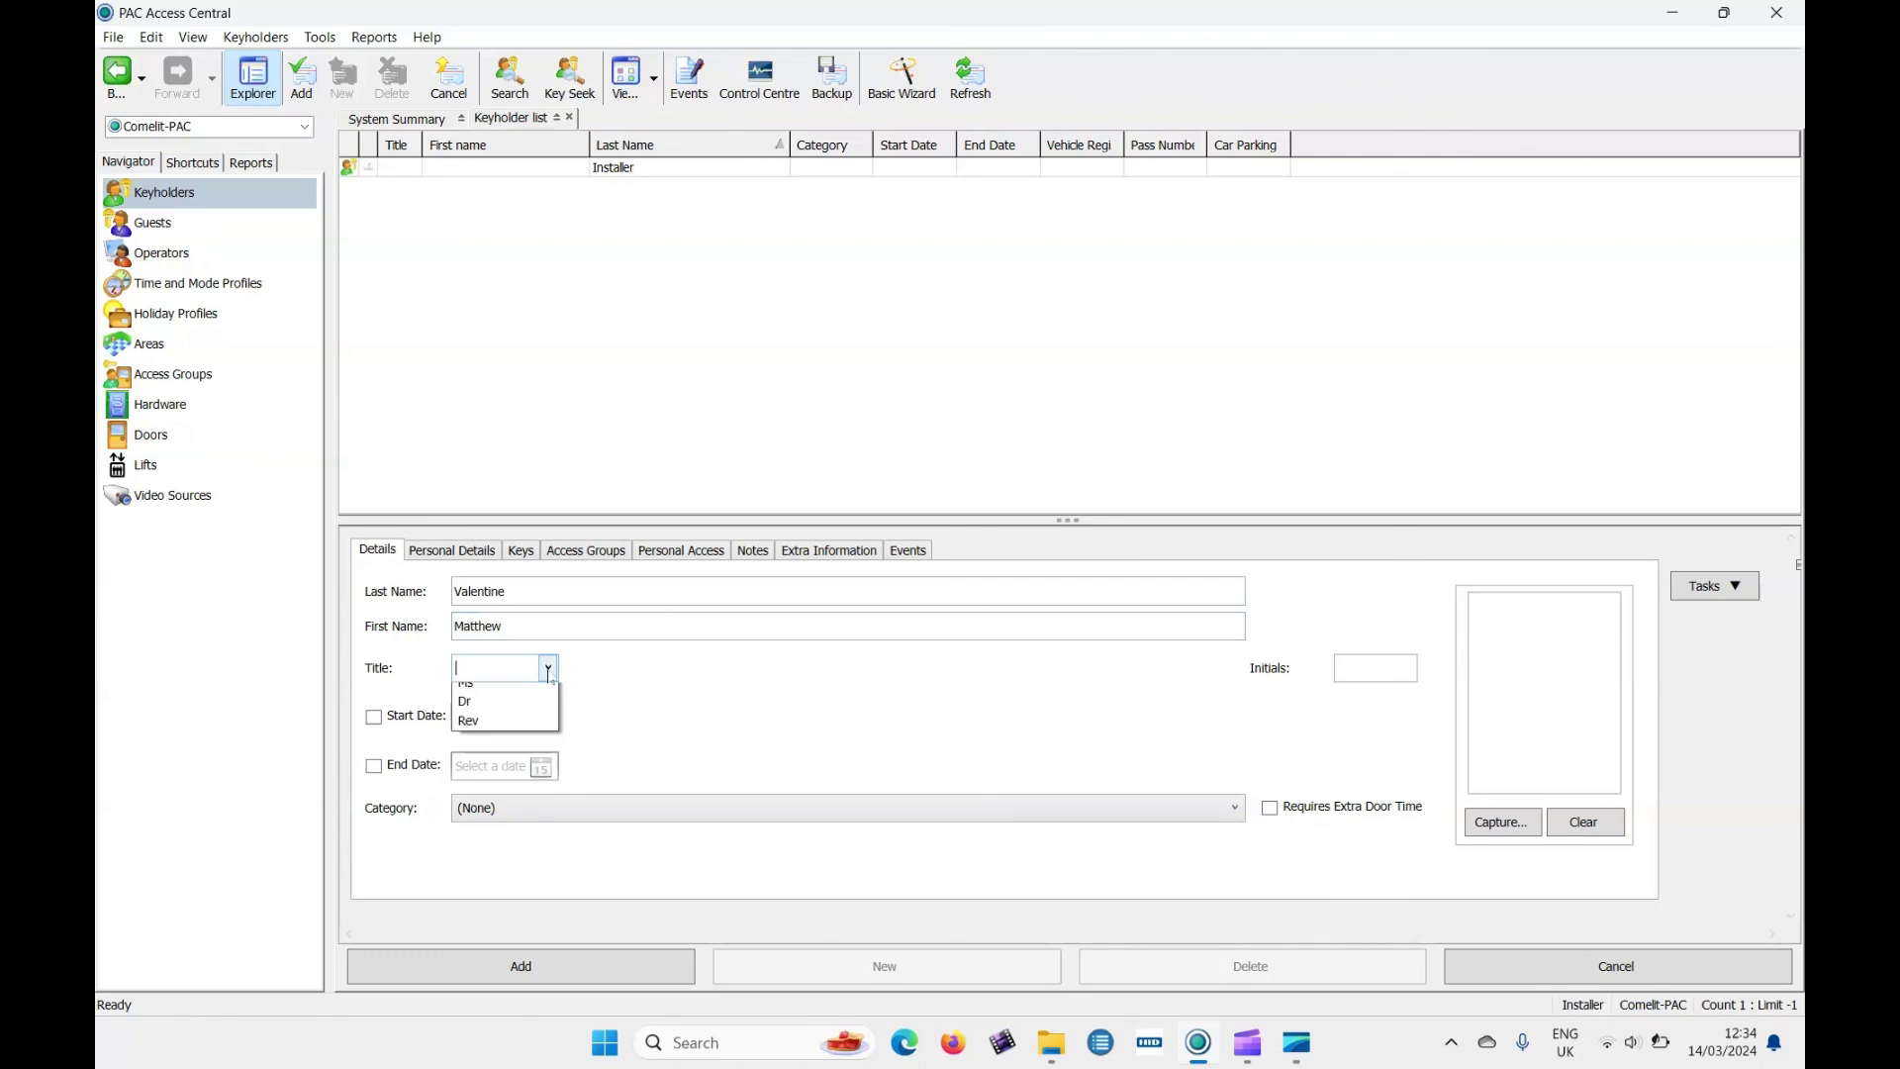
{"action": "left_click", "coordinate": [536, 698]}
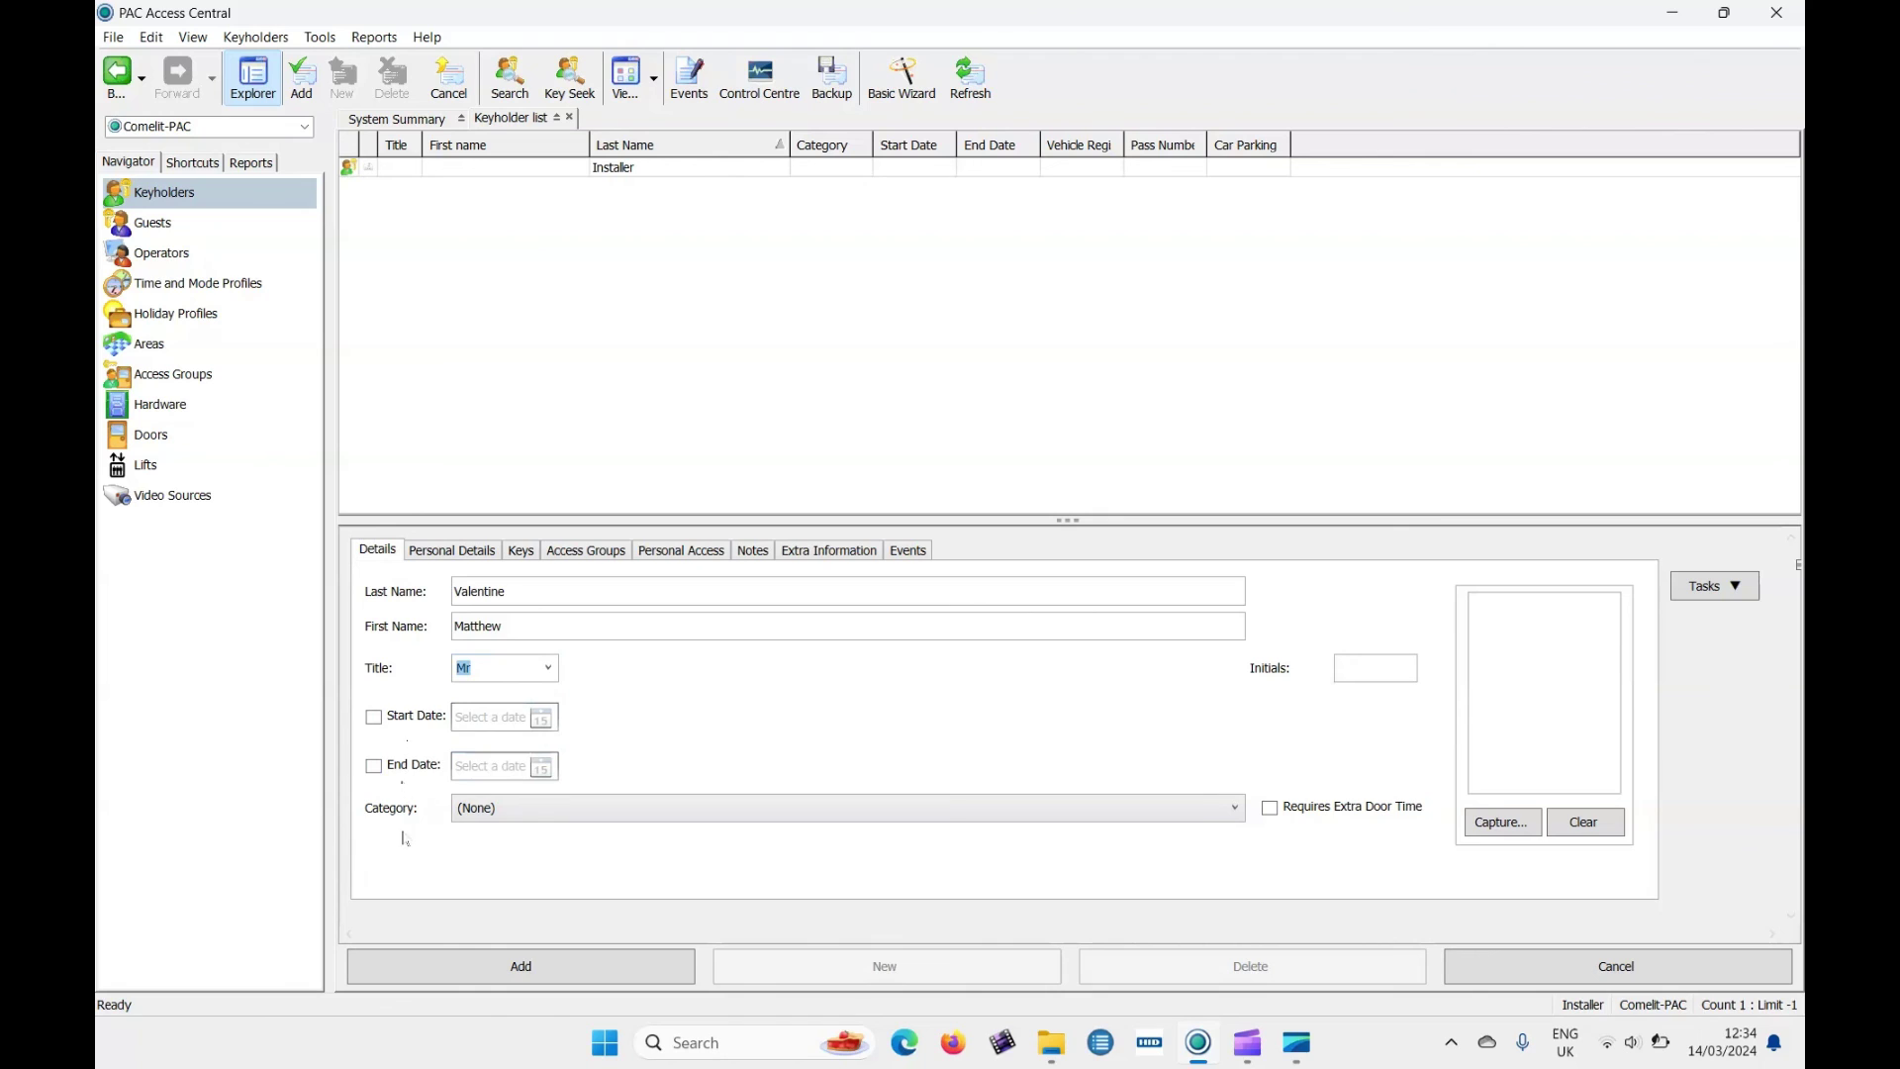
{"action": "left_click", "coordinate": [499, 812]}
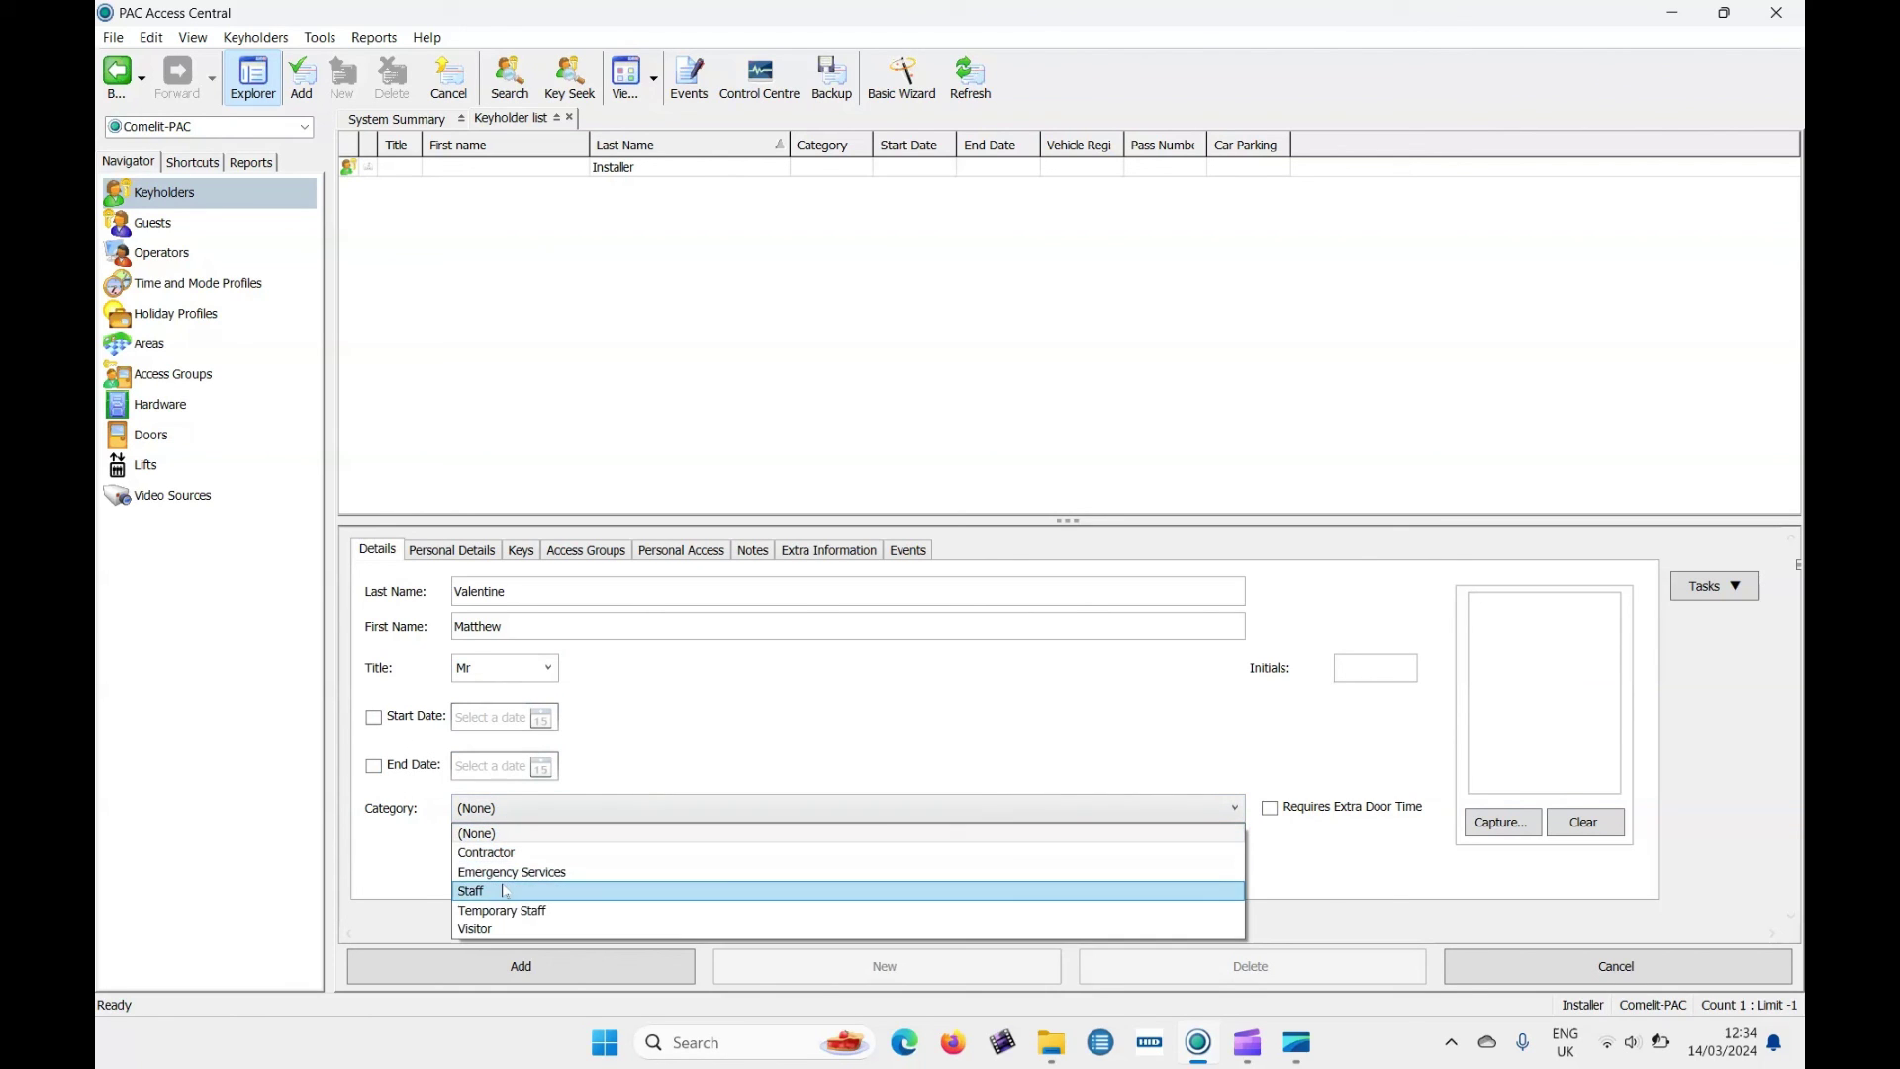
{"action": "left_click", "coordinate": [503, 892]}
{"action": "left_click", "coordinate": [467, 552]}
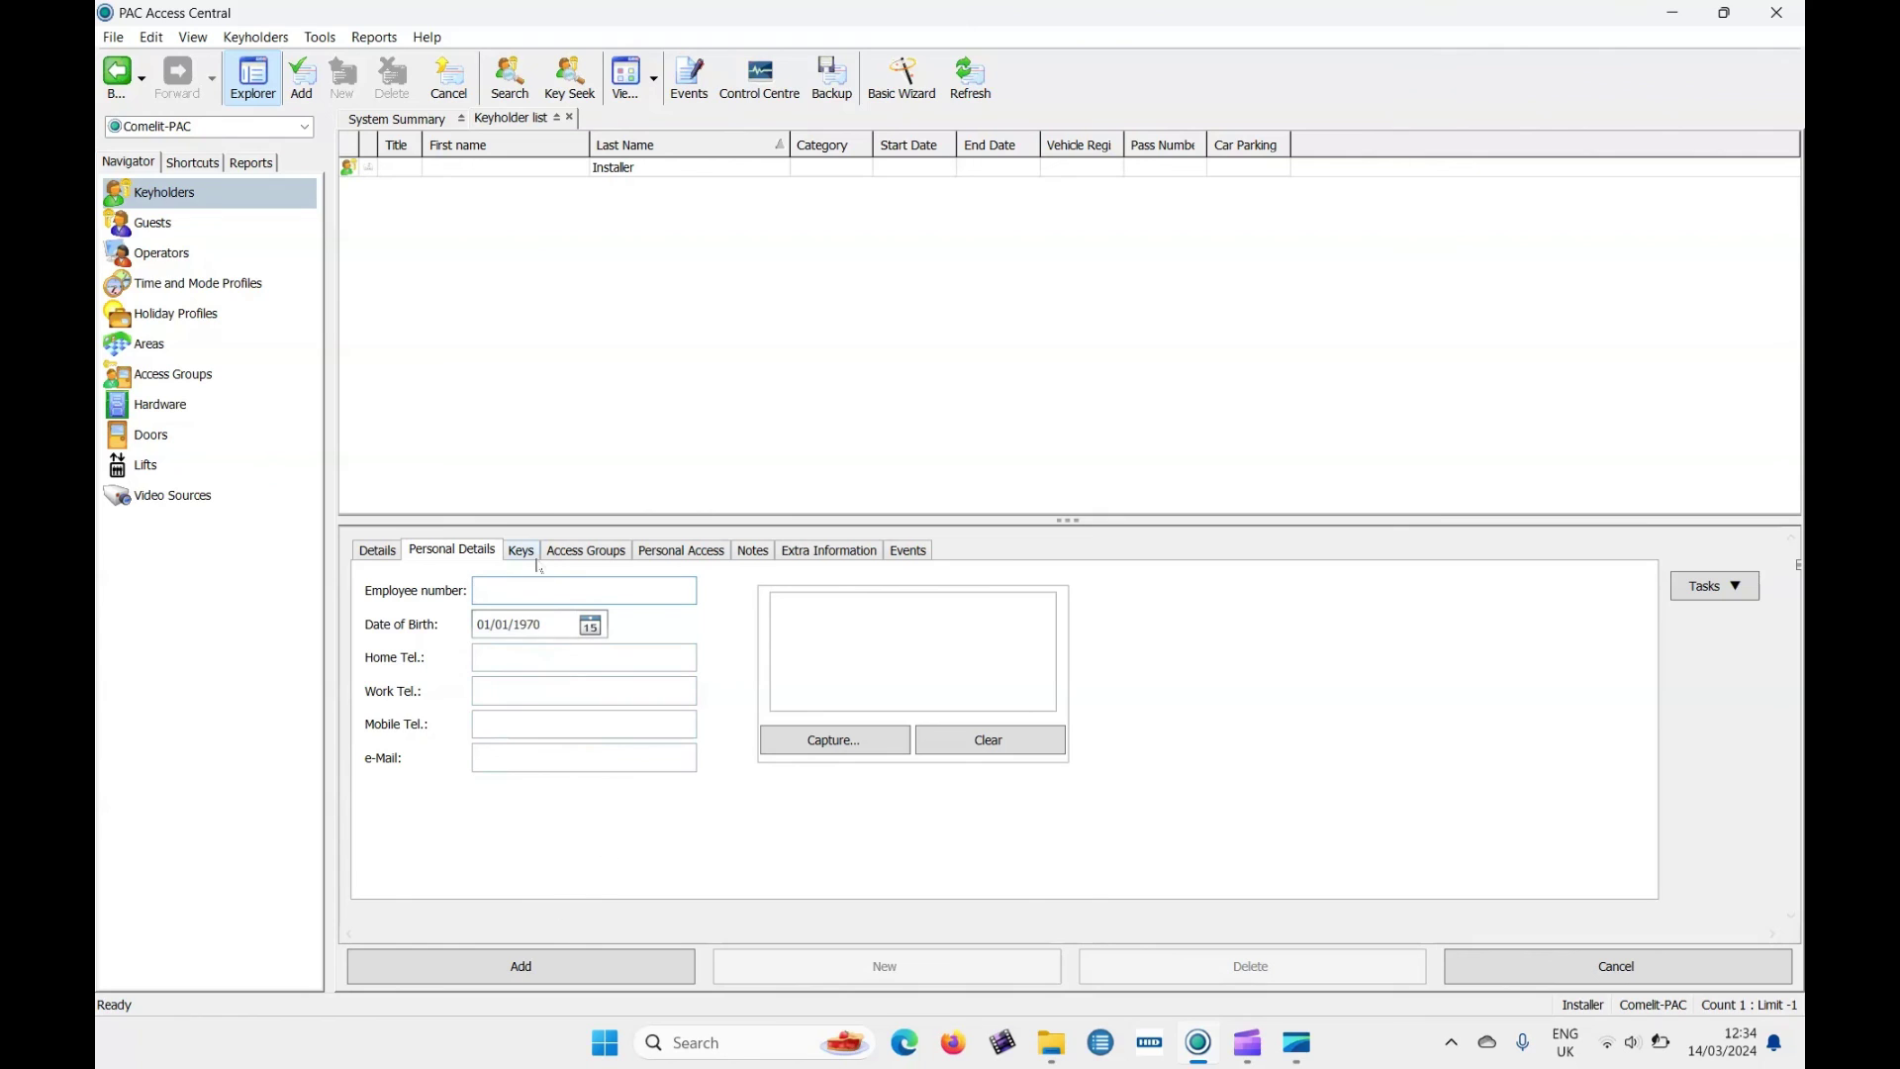
Add a OneProx smart card key and save the new keyholder.
{"action": "left_click", "coordinate": [522, 564]}
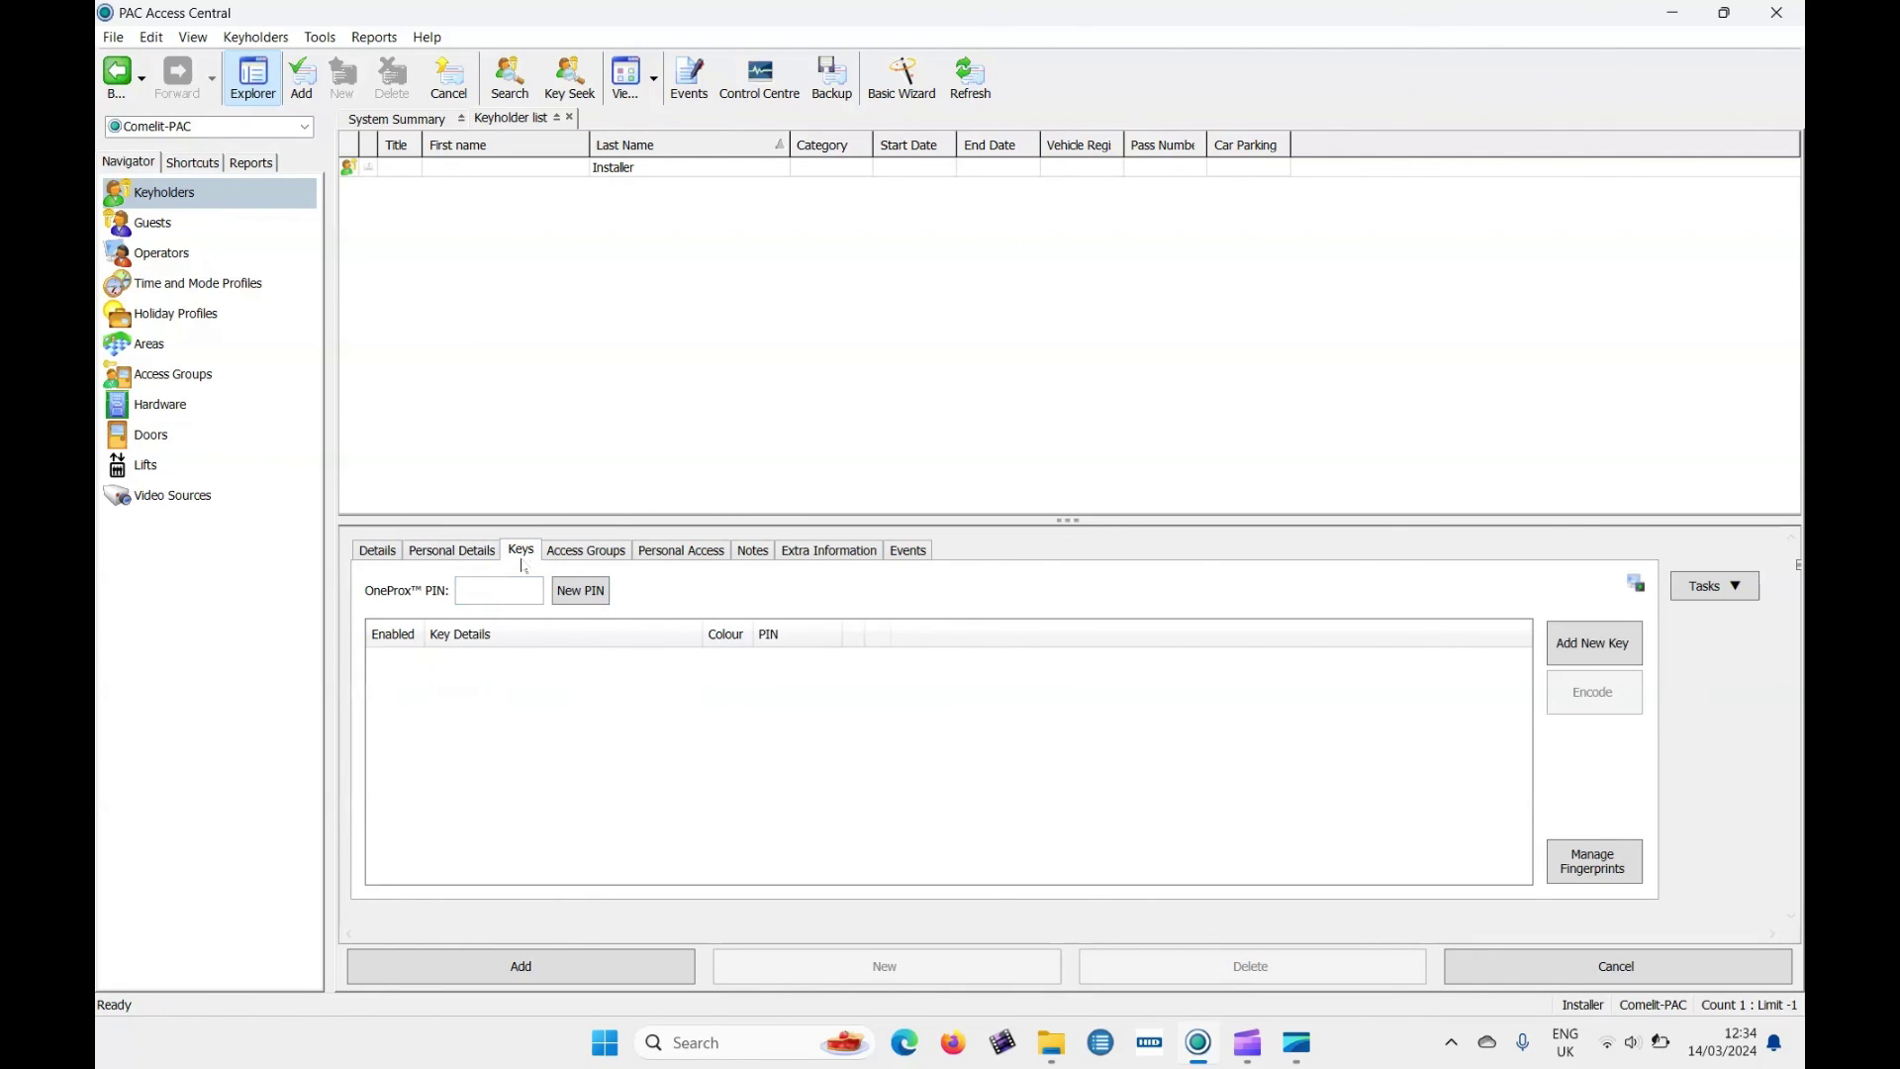
{"action": "left_click", "coordinate": [1615, 655]}
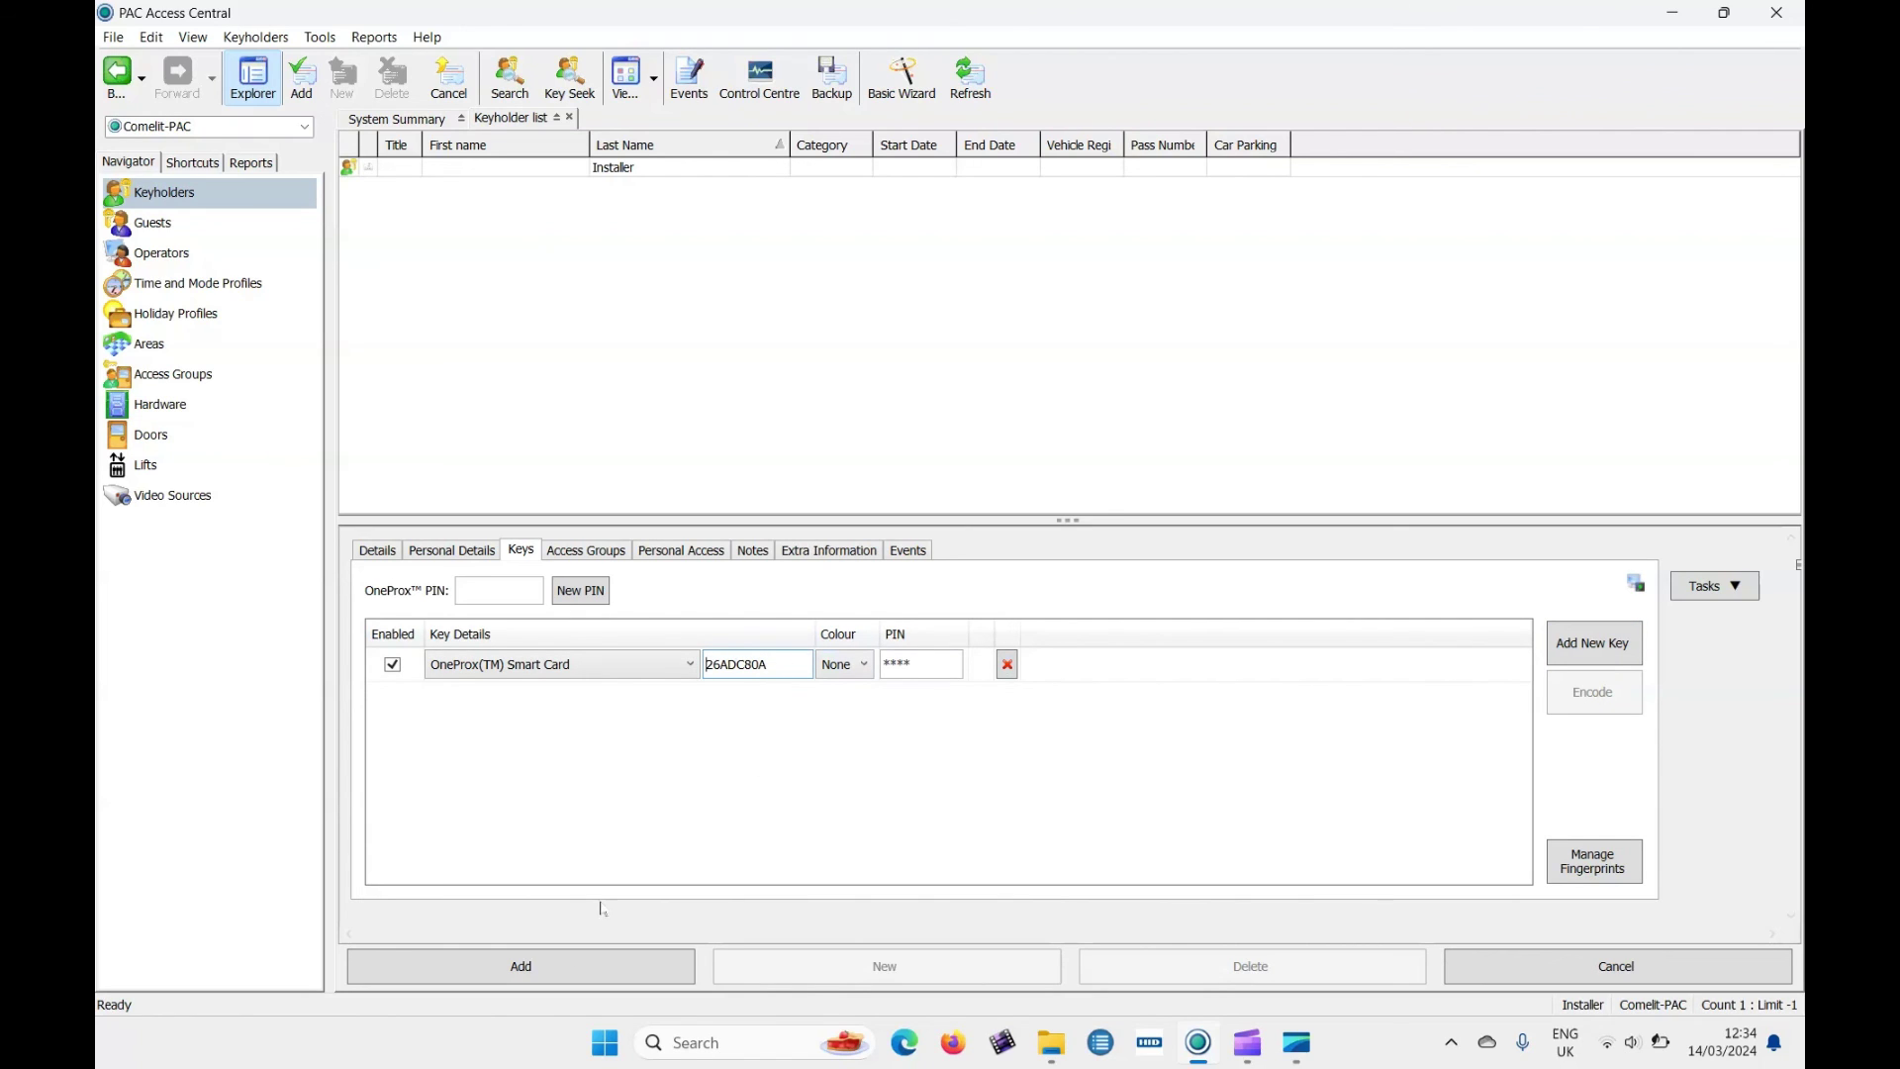
{"action": "left_click", "coordinate": [557, 981]}
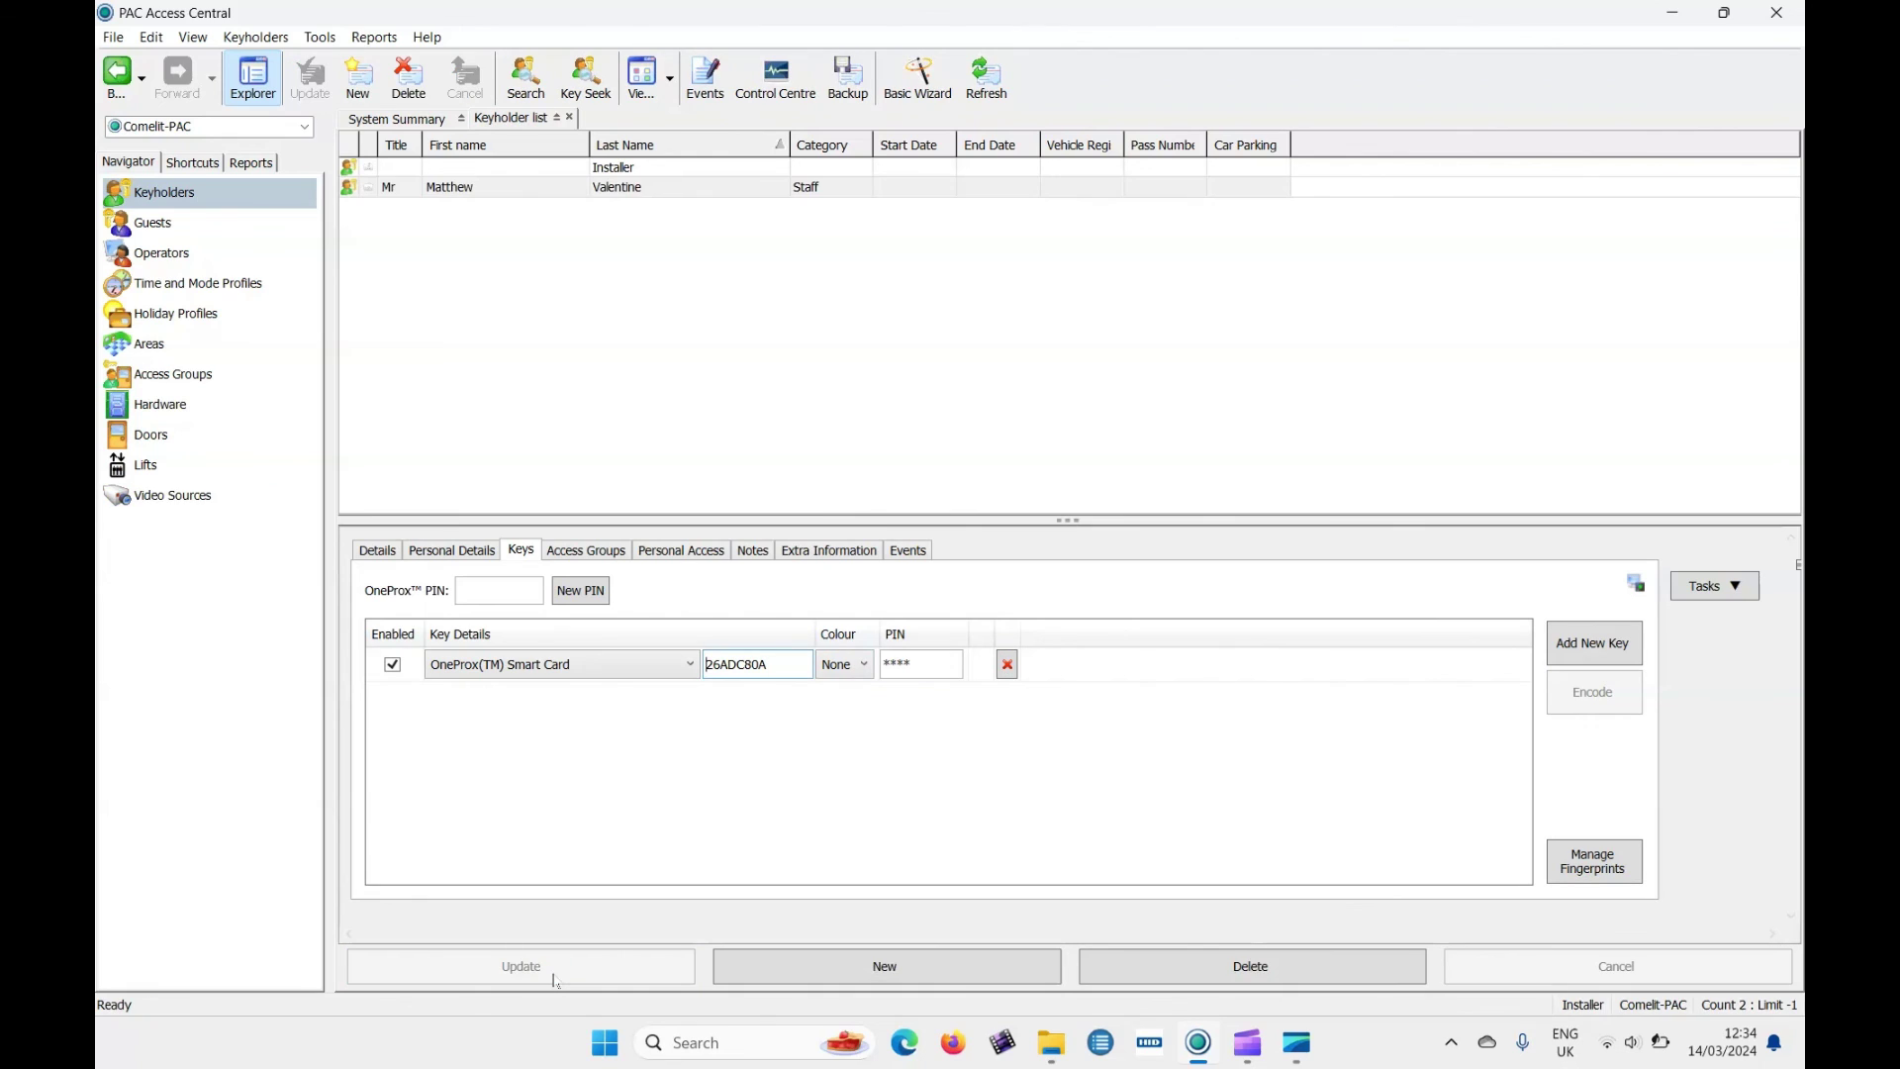
Make the keyholder a member of the Shift 1 access group and save the change.
{"action": "left_click", "coordinate": [600, 557]}
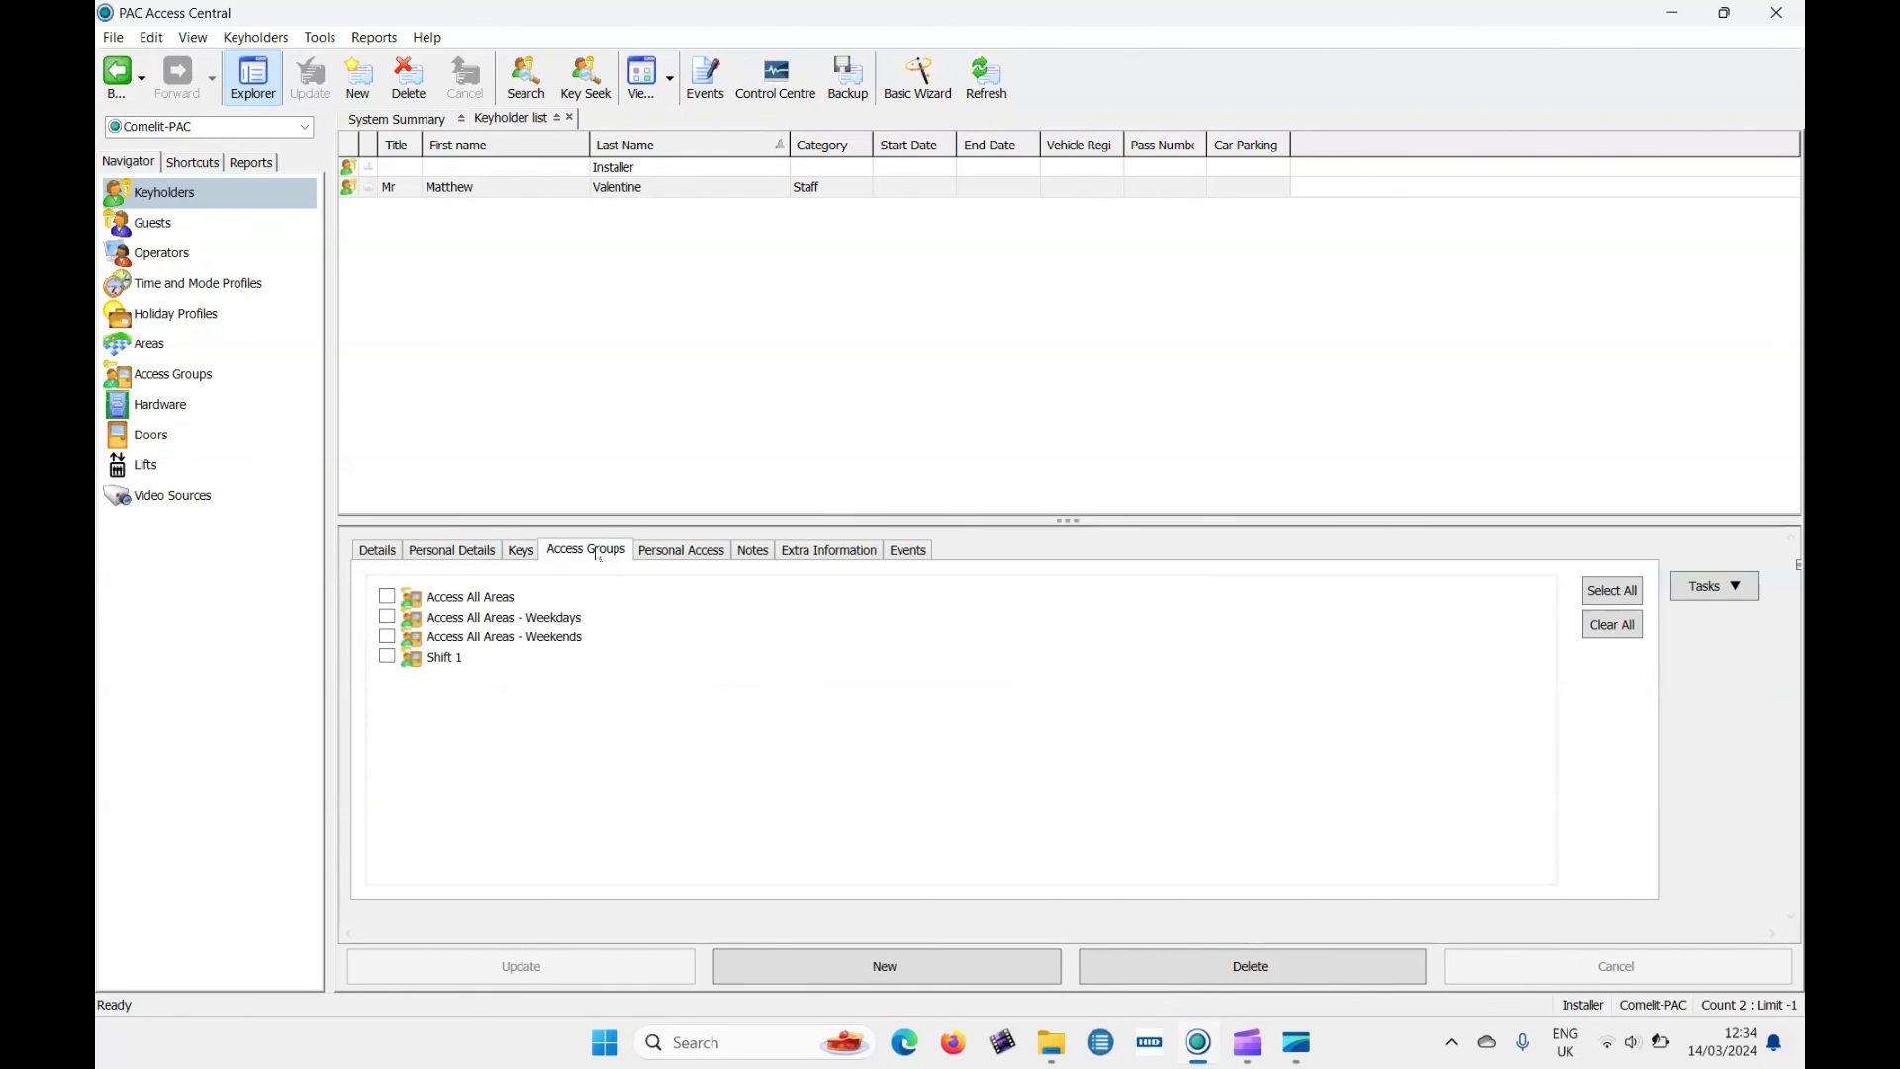
{"action": "left_click", "coordinate": [388, 658]}
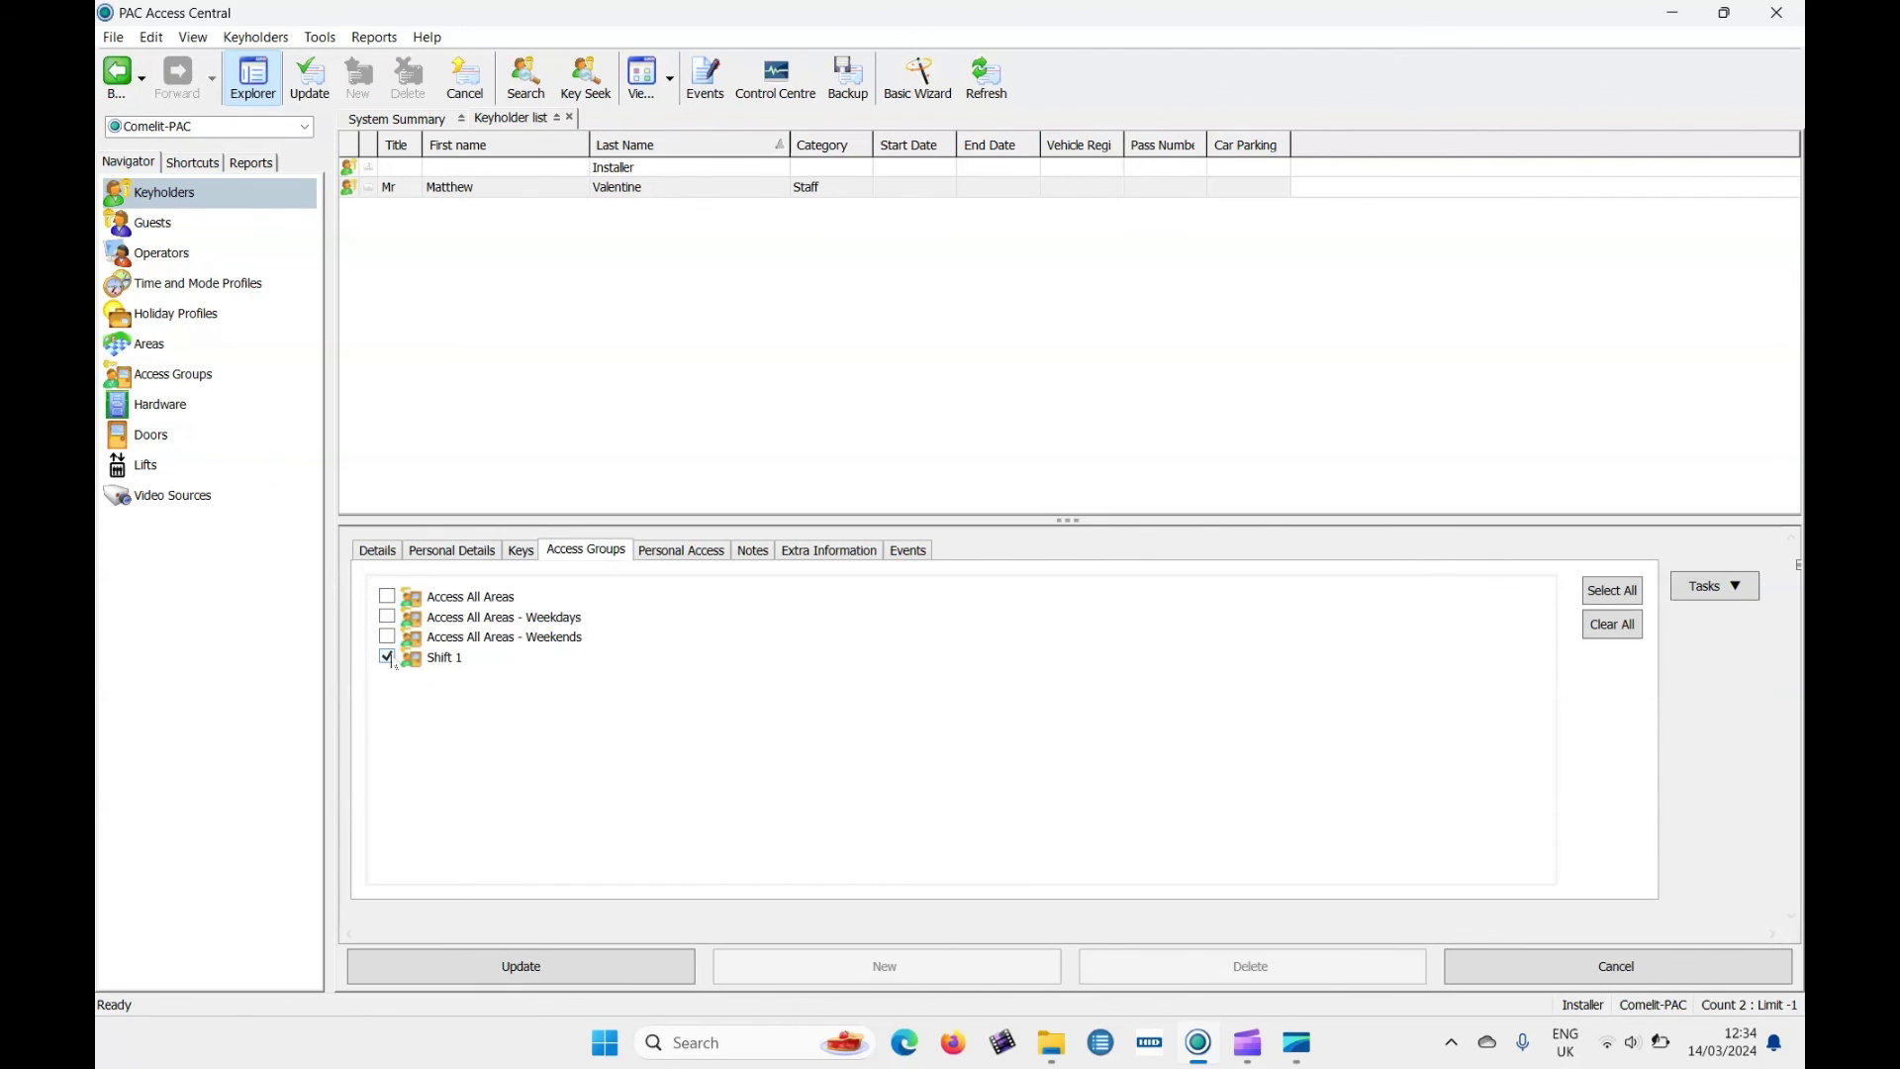
{"action": "left_click", "coordinate": [595, 968]}
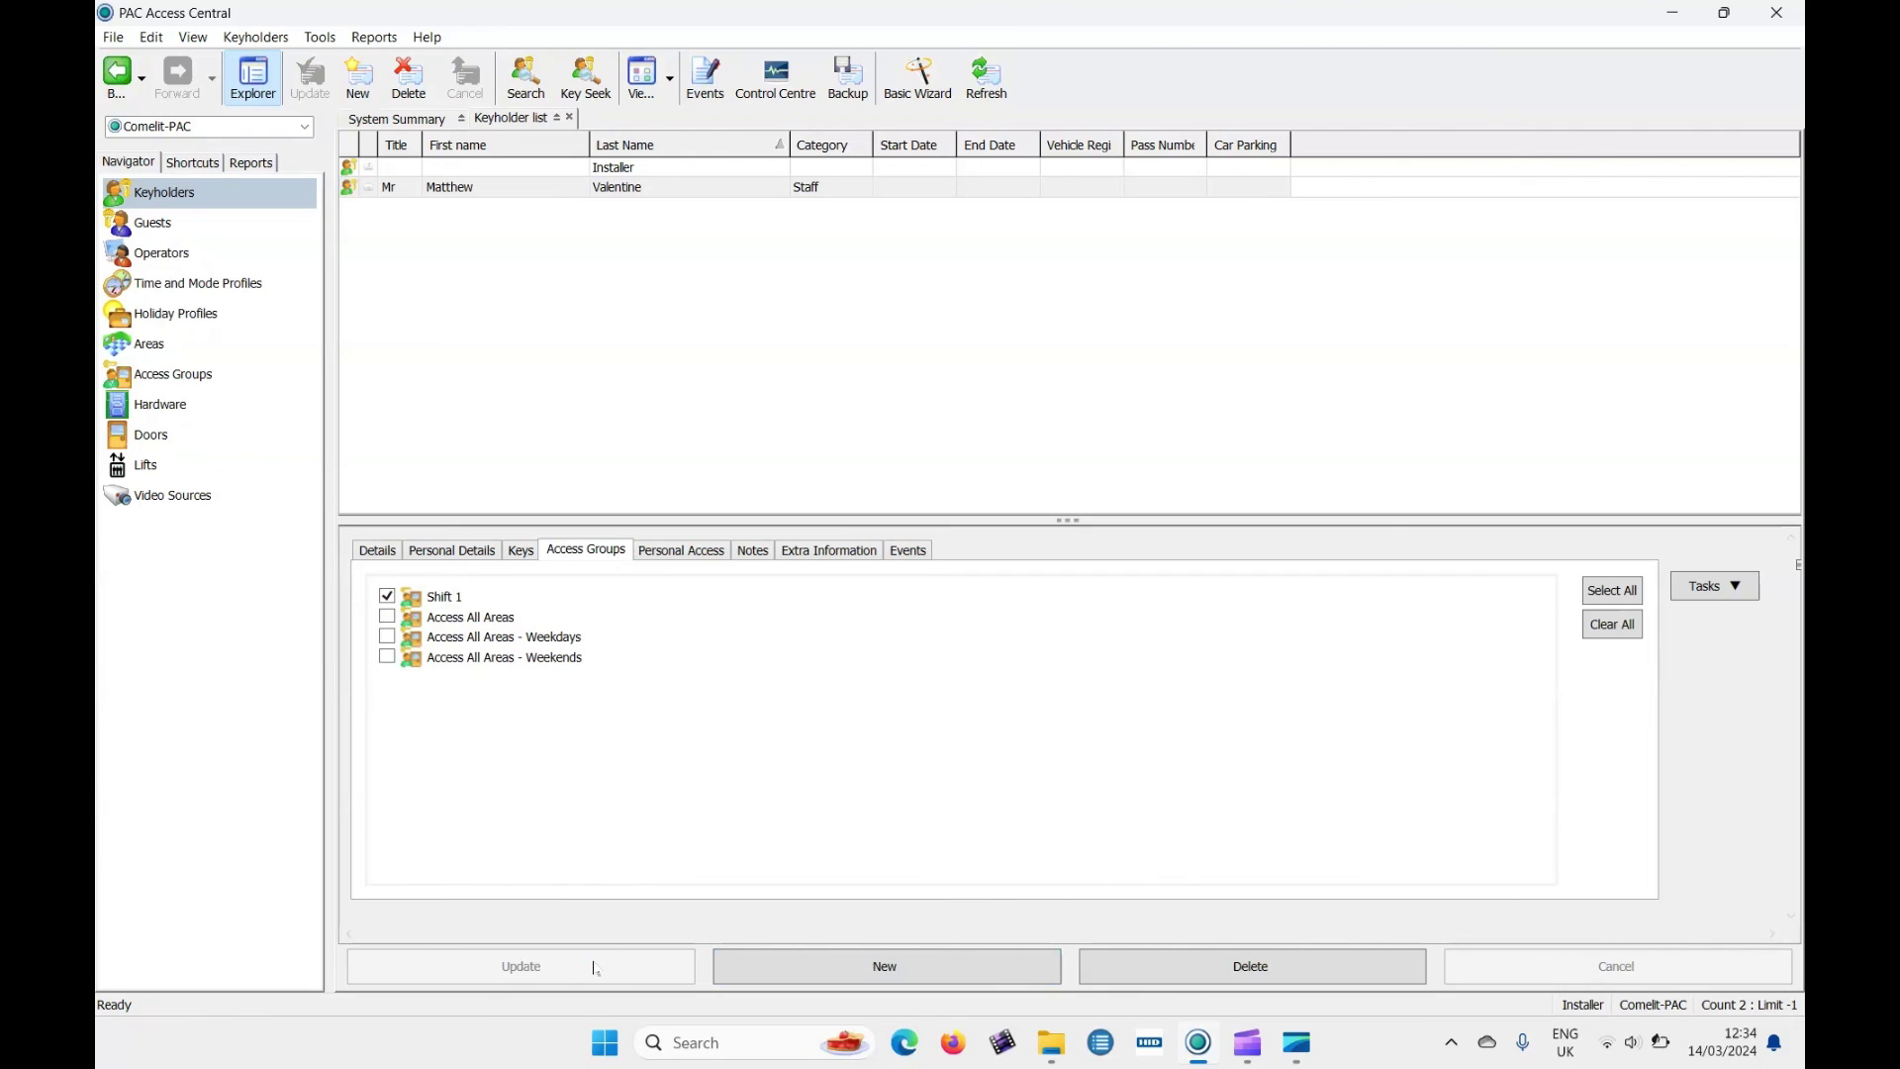